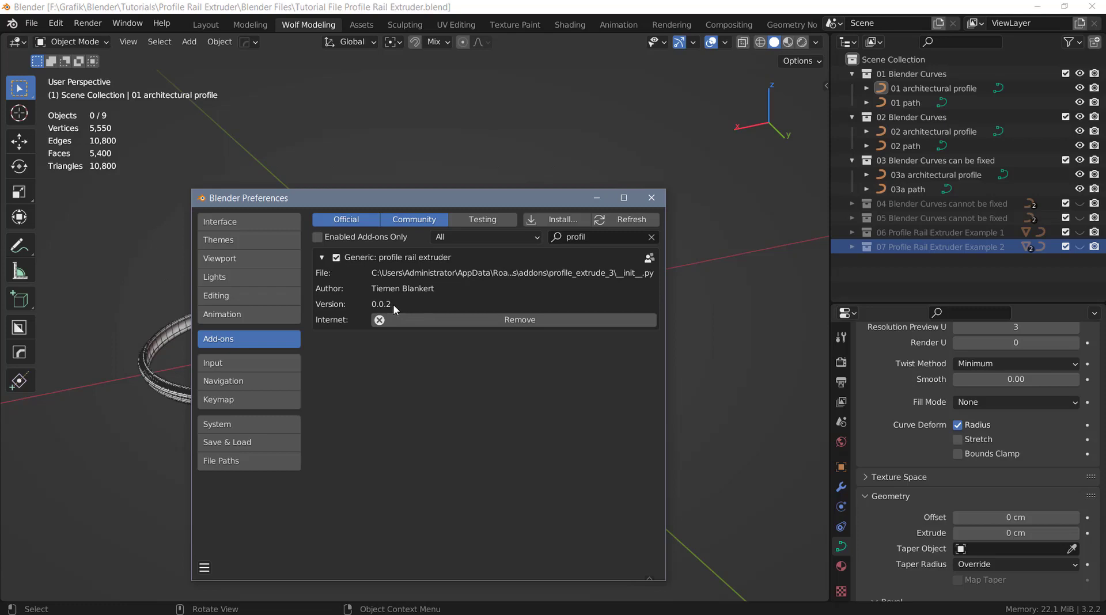
Close the Blender Preferences window and select the ring-shaped moulding in the viewport.
key(alt+F4)
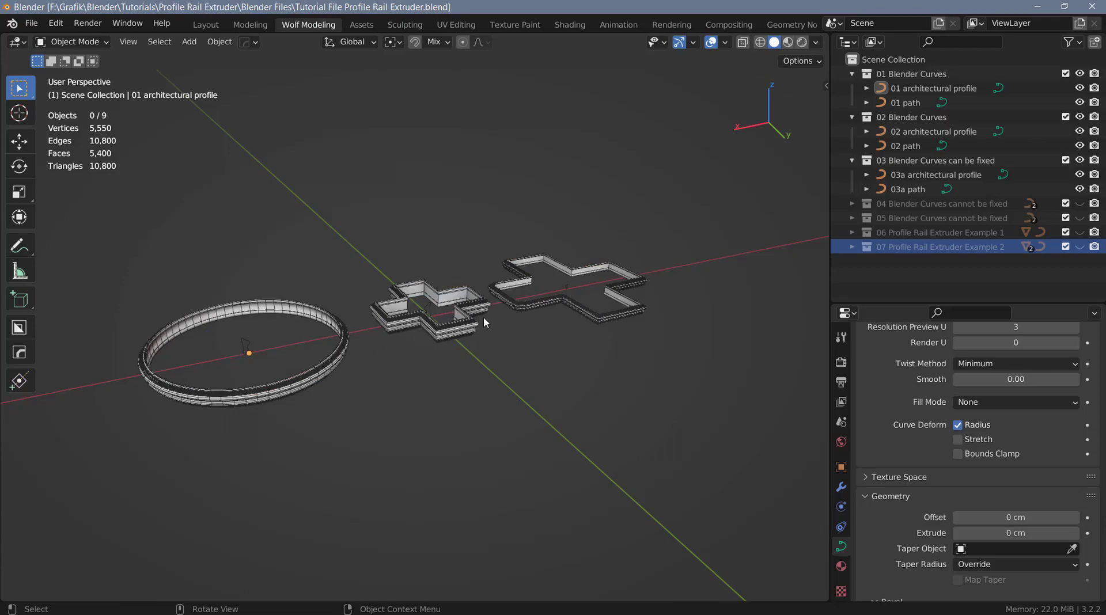
scroll(309, 393, up, 2)
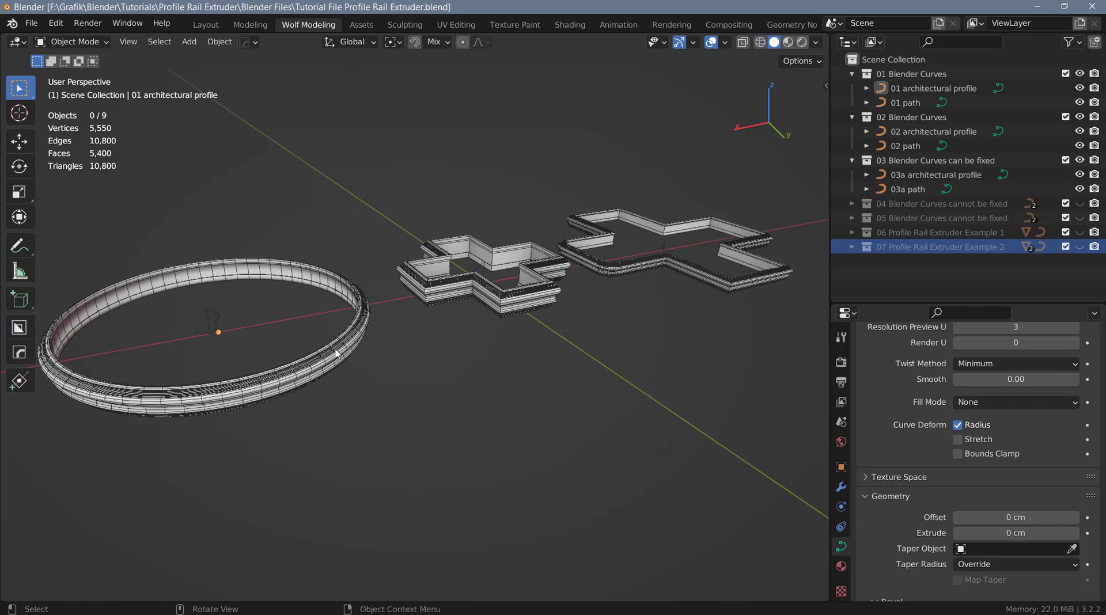
click(321, 362)
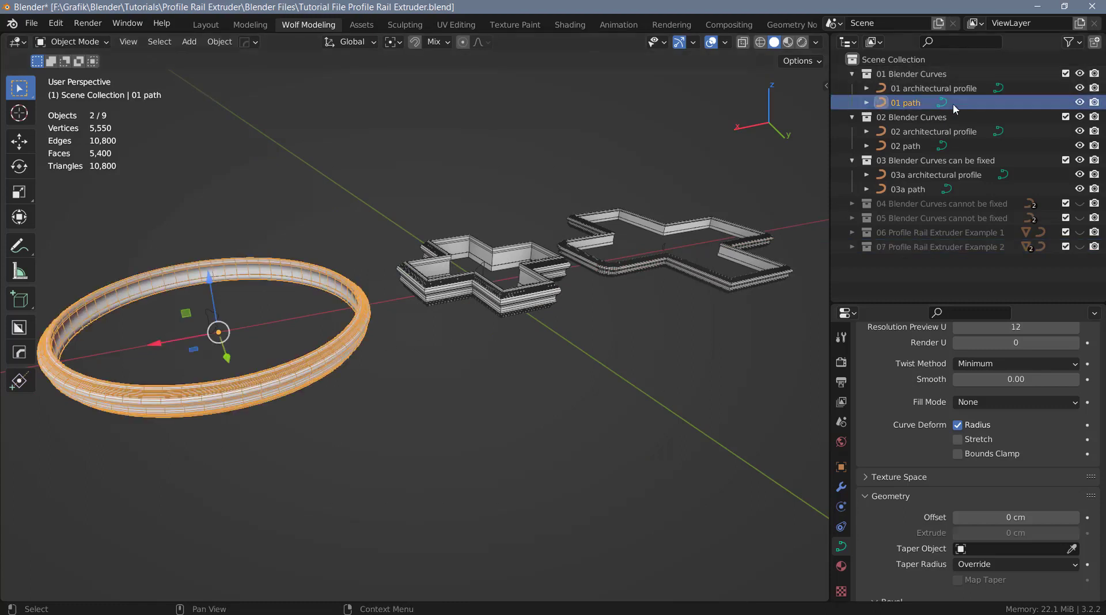
Select 01 architectural profile and set its Resolution Preview U to 2, after trying 5.
click(999, 91)
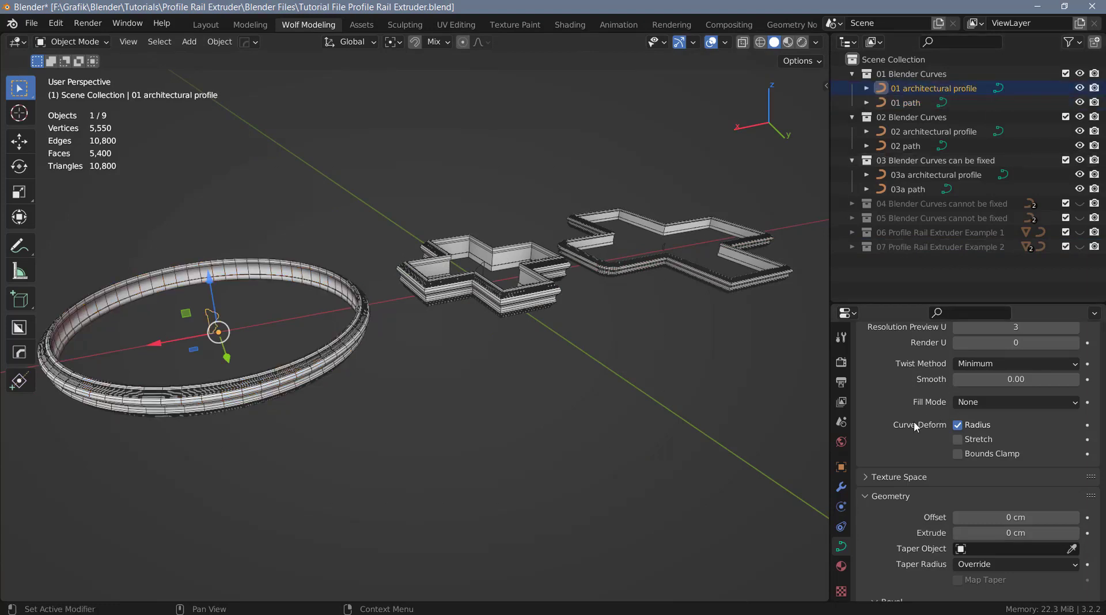
scroll(904, 416, up, 1)
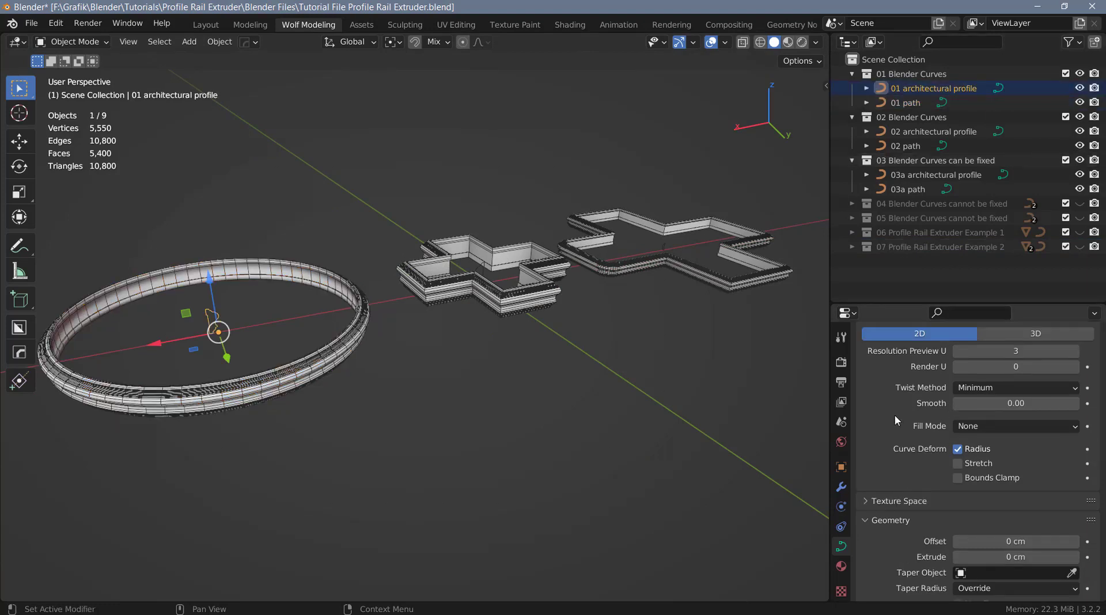
click(1074, 351)
click(1074, 351)
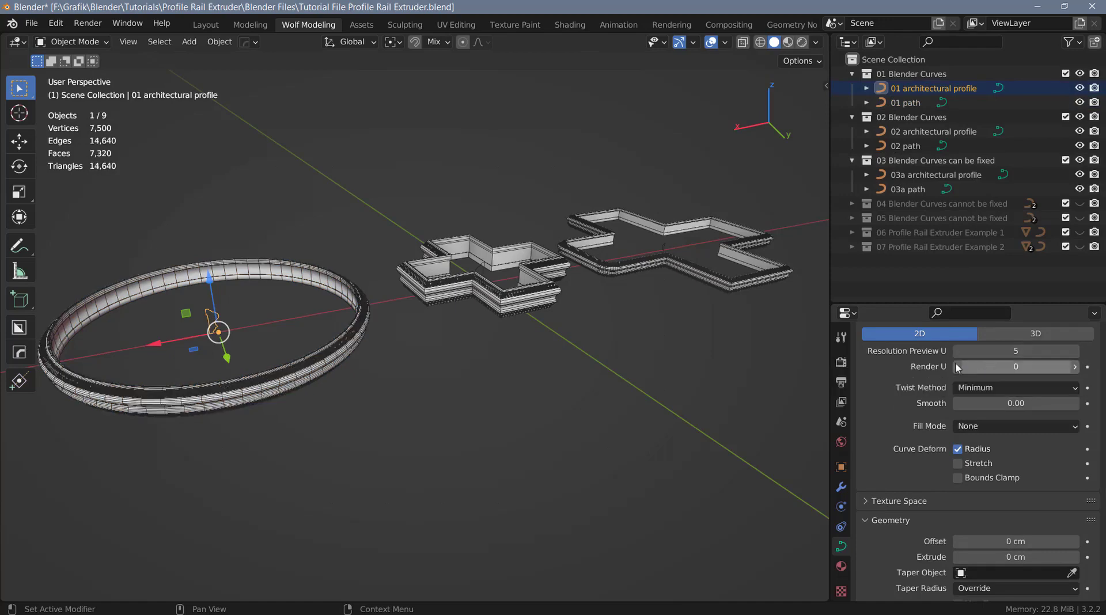
click(957, 351)
click(957, 351)
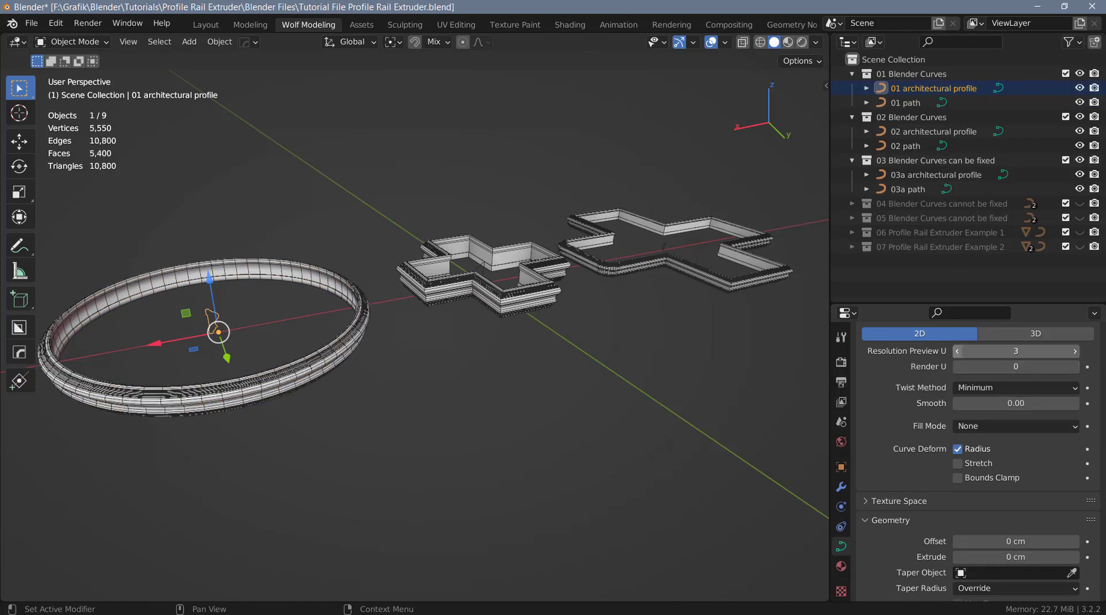
click(957, 351)
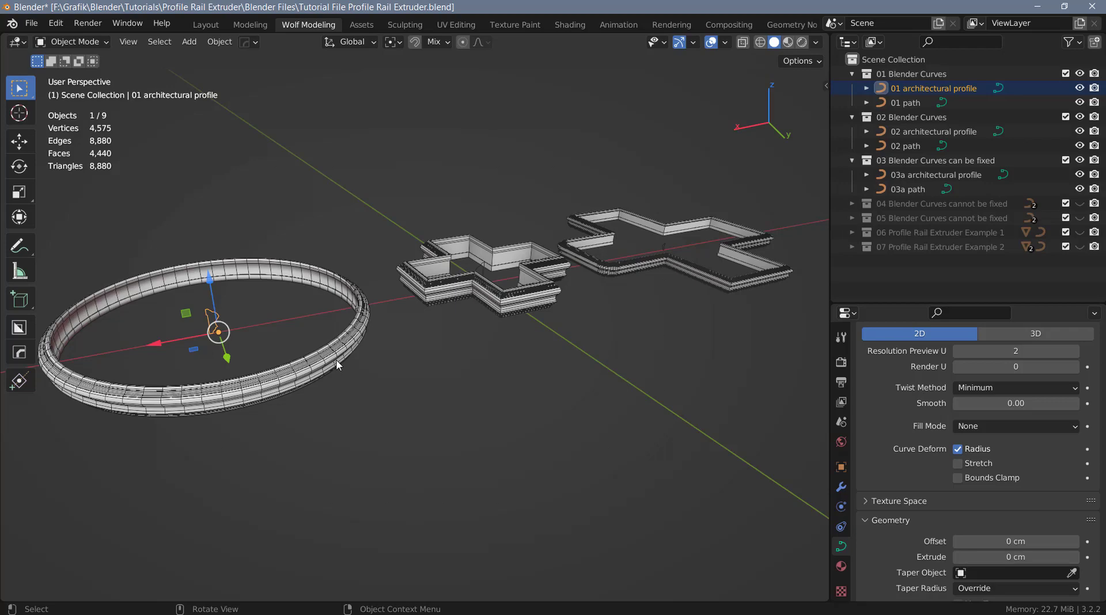
Select the larger cross-shaped moulding with the rounded corners, 03a path.
middle_drag(427, 324, 331, 359)
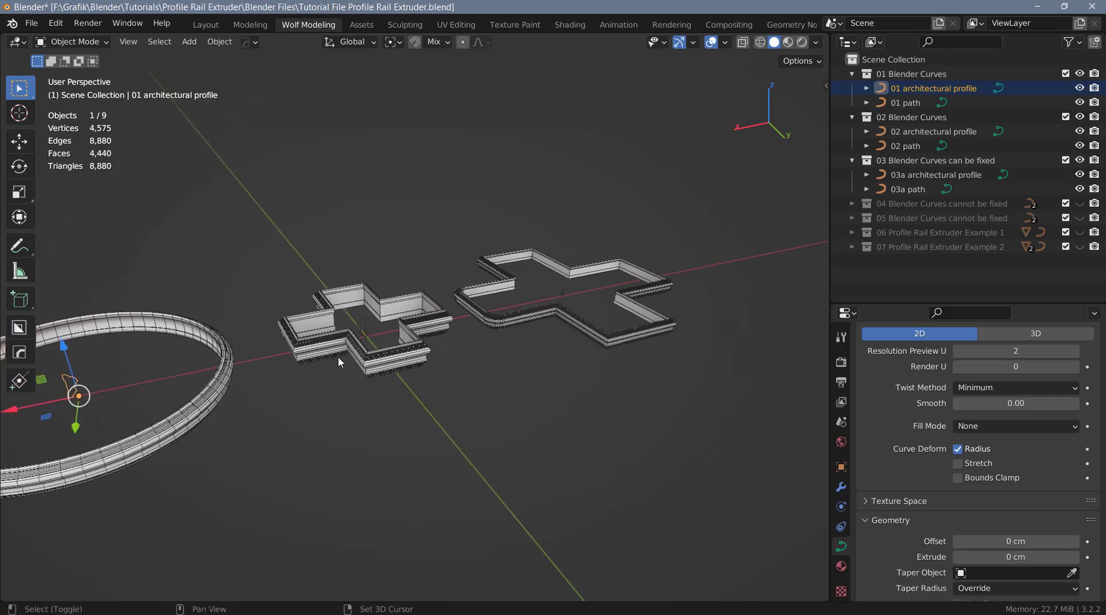
scroll(403, 325, up, 3)
scroll(399, 344, up, 2)
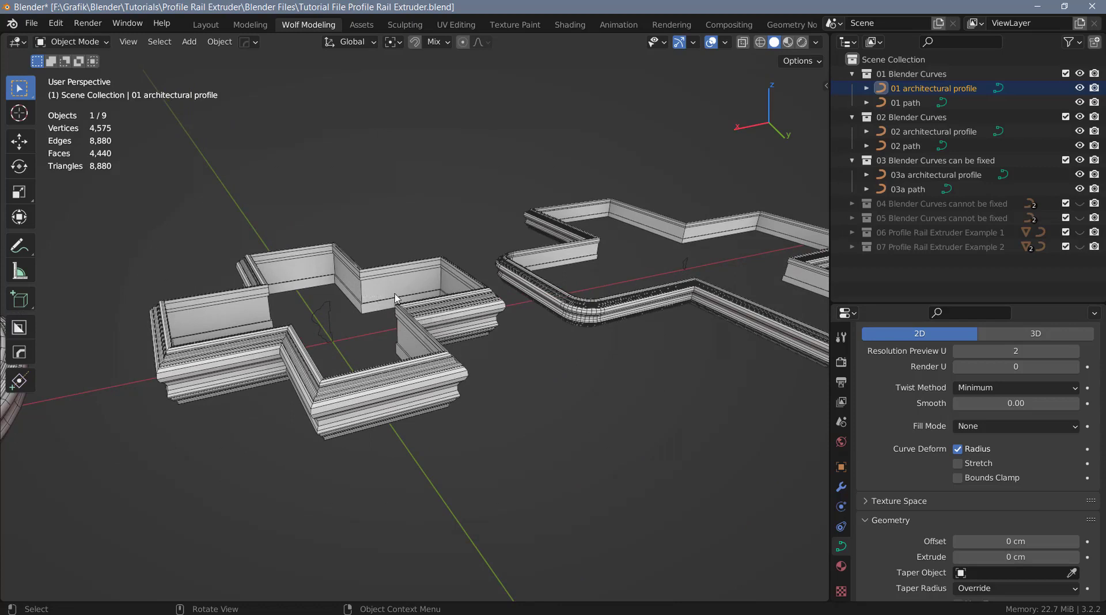
scroll(406, 313, down, 2)
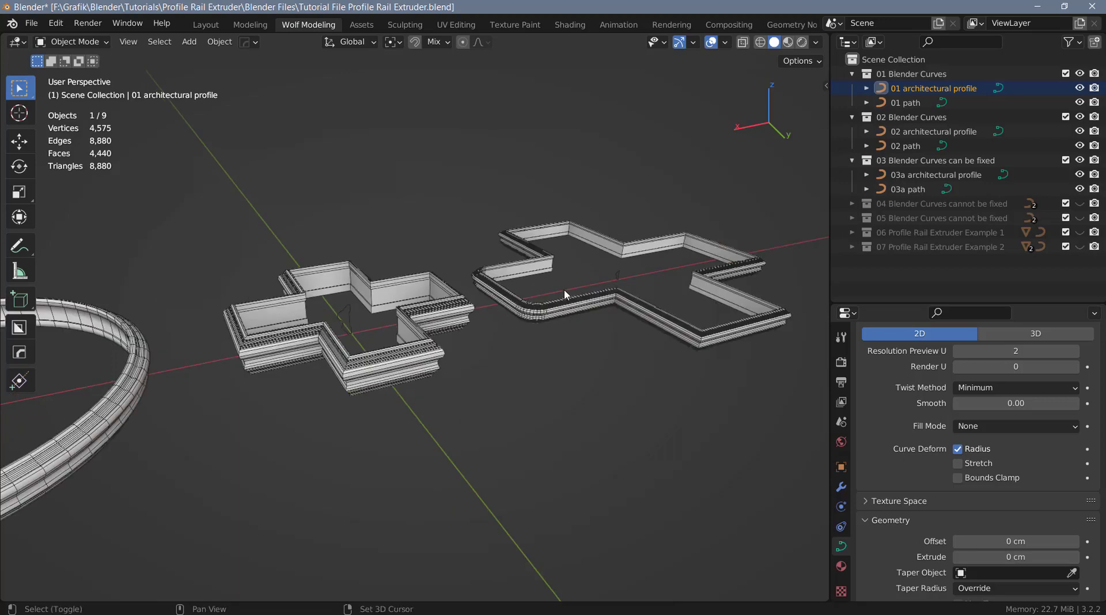
shift+middle_drag(565, 289, 427, 347)
scroll(426, 351, up, 3)
click(426, 363)
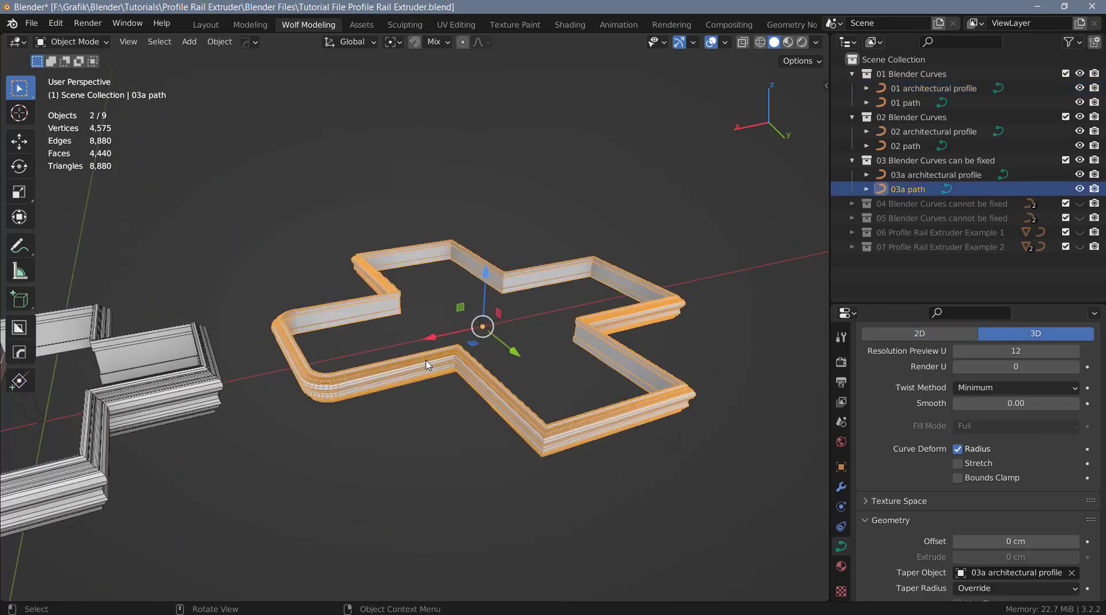
Examine the rounded corners of the 03a path moulding from above with viewport overlays hidden, and turn the overlays back on.
key(KP_7)
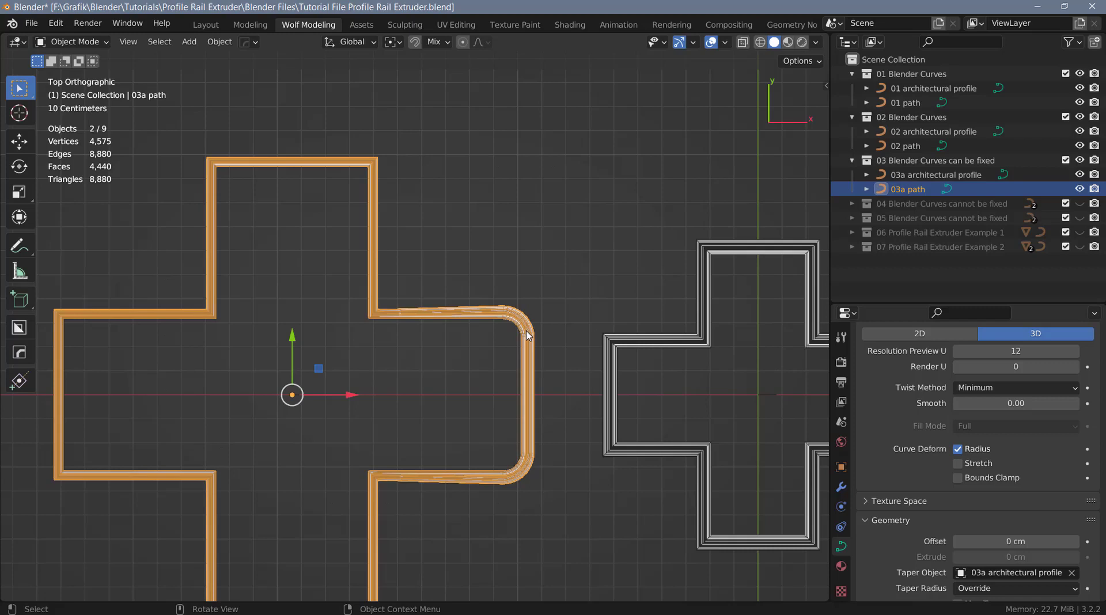
key(shift+z)
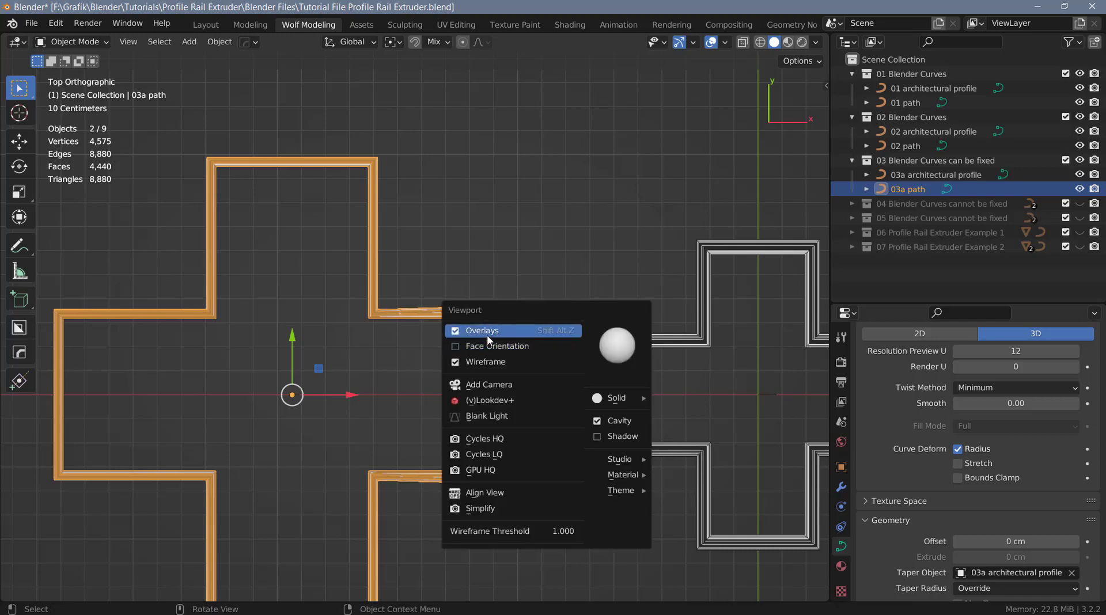
click(486, 333)
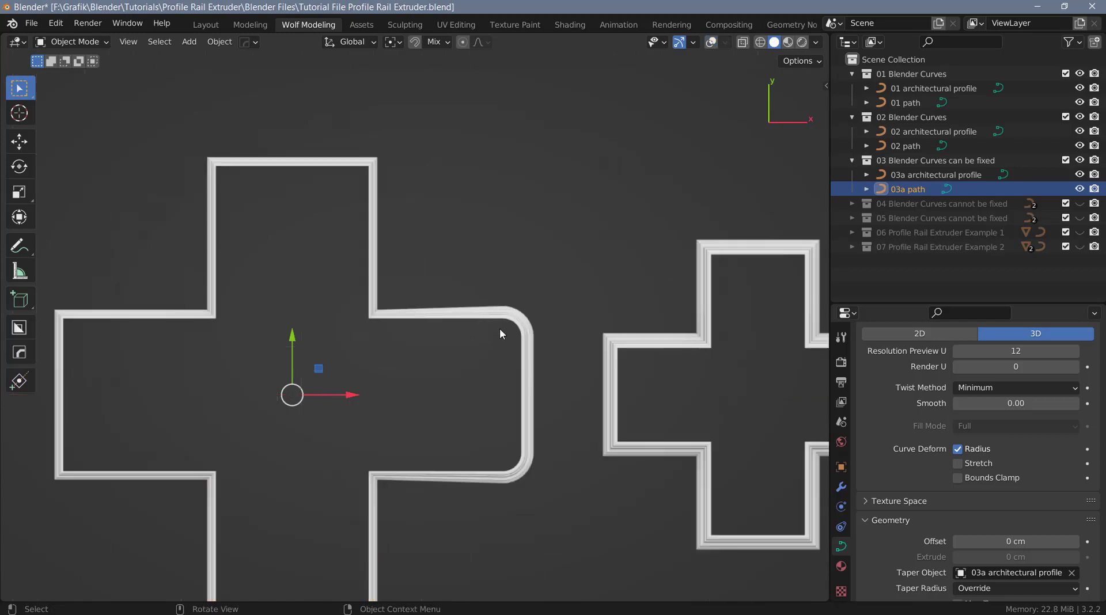
mouse_move(452, 316)
middle_down()
mouse_move(229, 234)
mouse_move(319, 330)
middle_up()
key(shift+z)
click(392, 345)
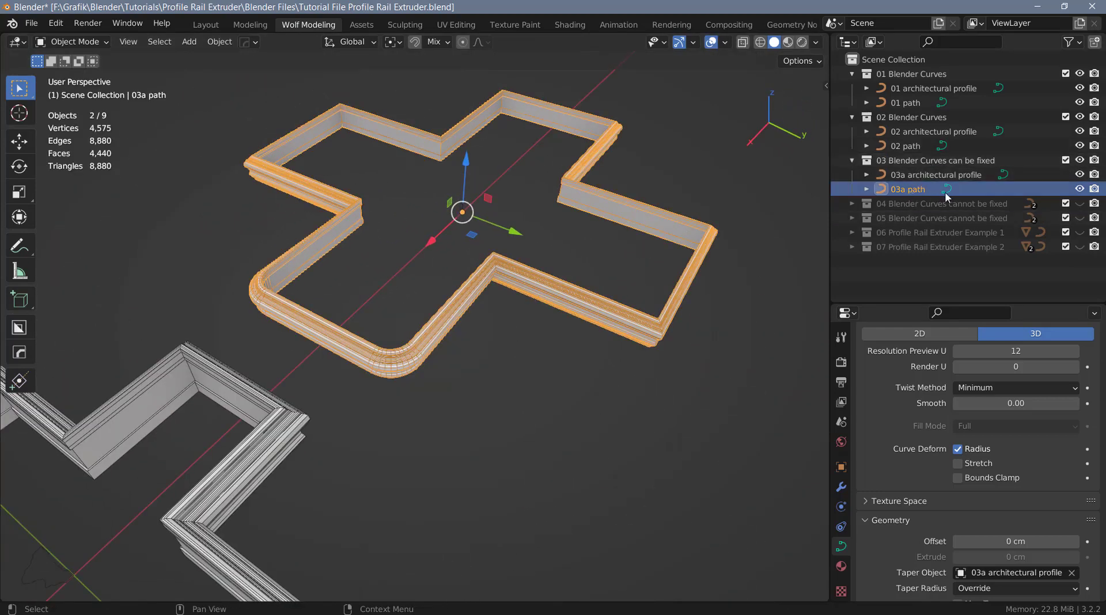
Set the 03a path curve's shape to 2D and check its corners from above.
scroll(911, 410, up, 2)
scroll(911, 410, up, 2)
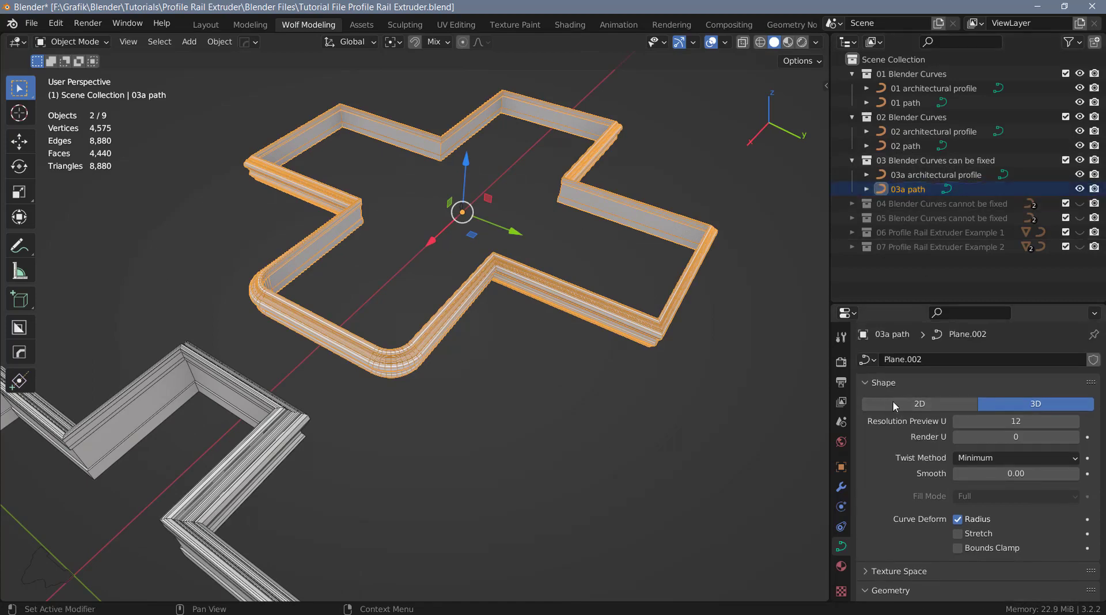
click(910, 405)
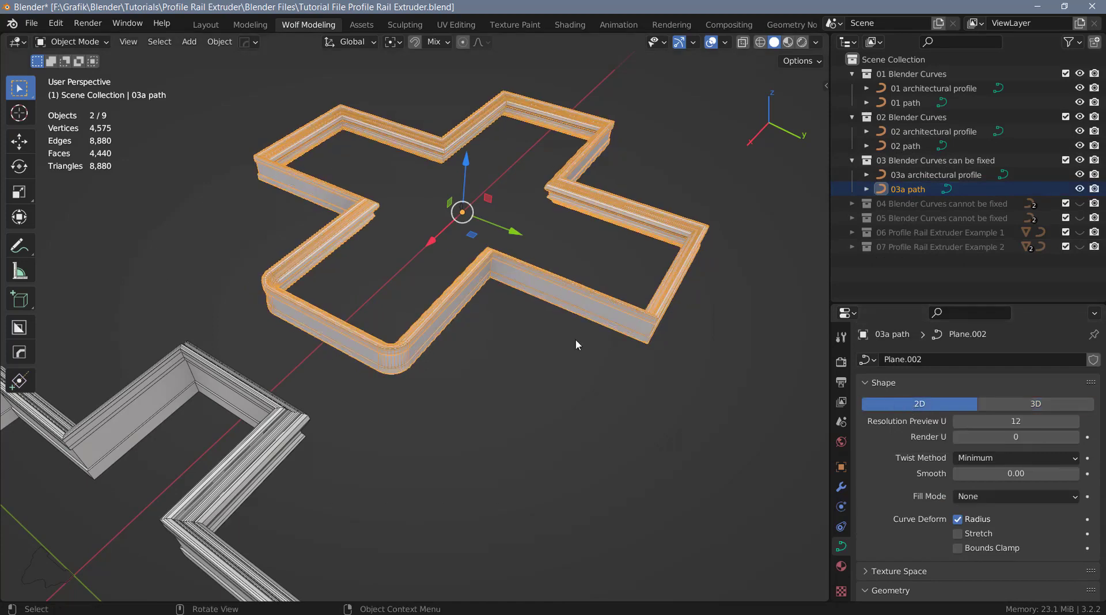
key(KP_7)
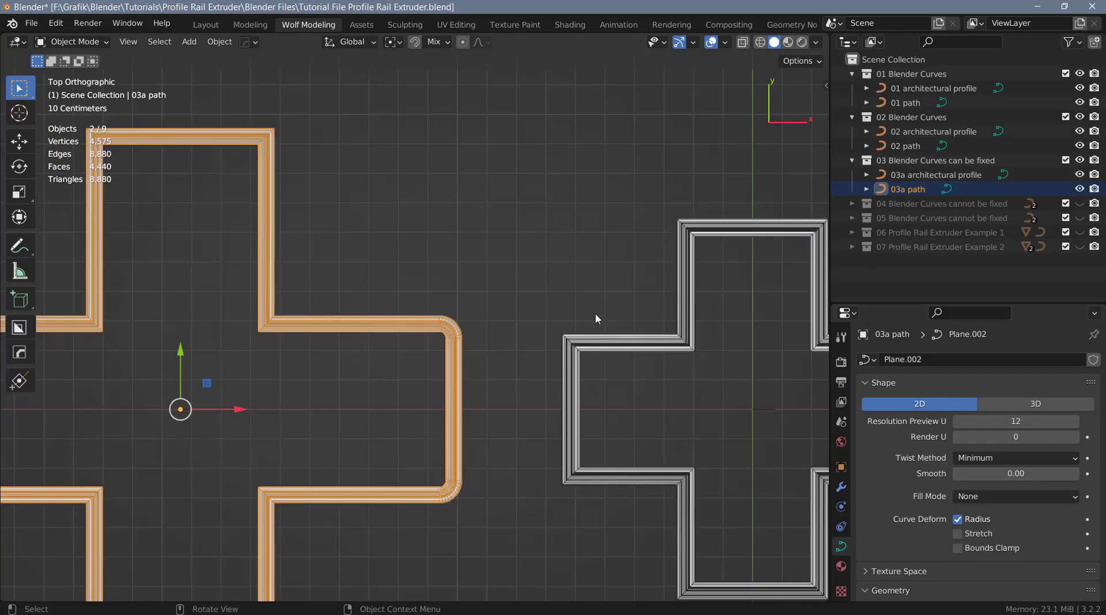
scroll(333, 347, up, 1)
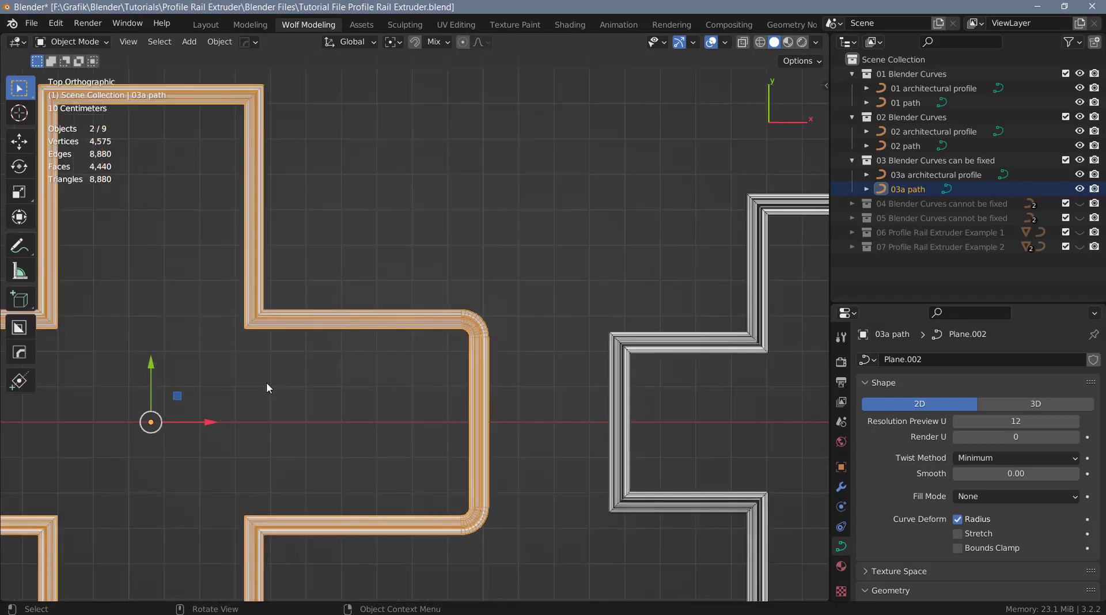
Select 03a architectural profile and rotate all its control points -180° about the global Z axis in Edit Mode.
click(284, 410)
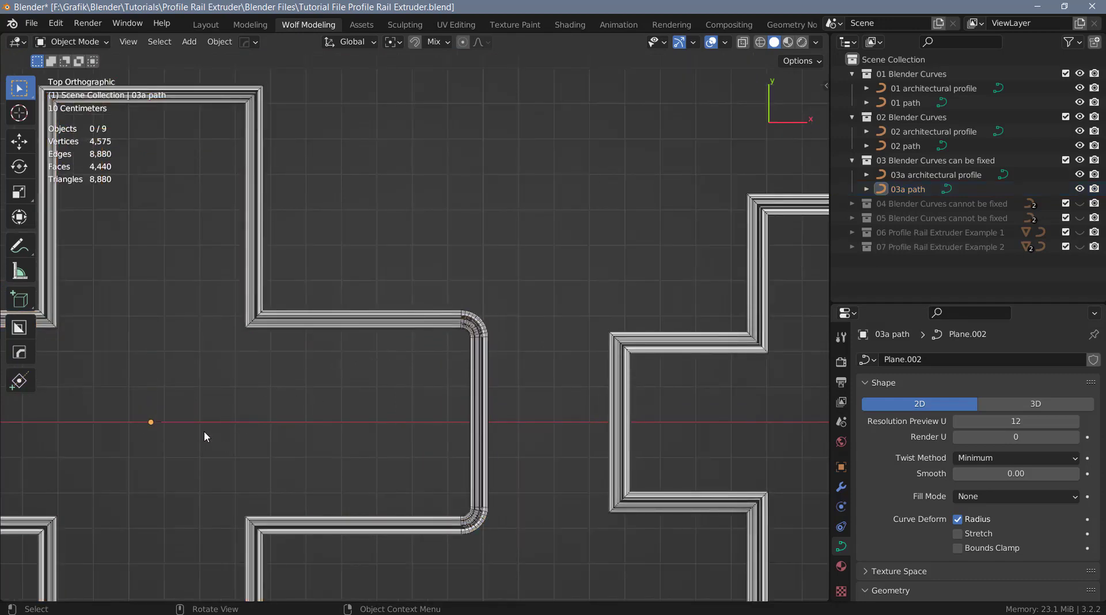
click(154, 421)
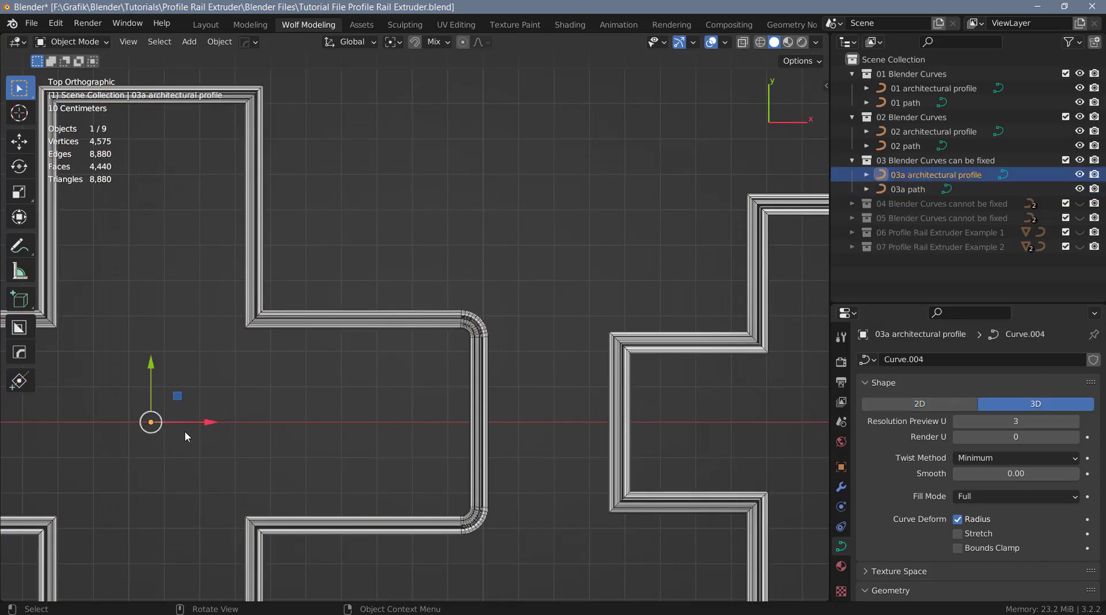
middle_drag(220, 430, 179, 463)
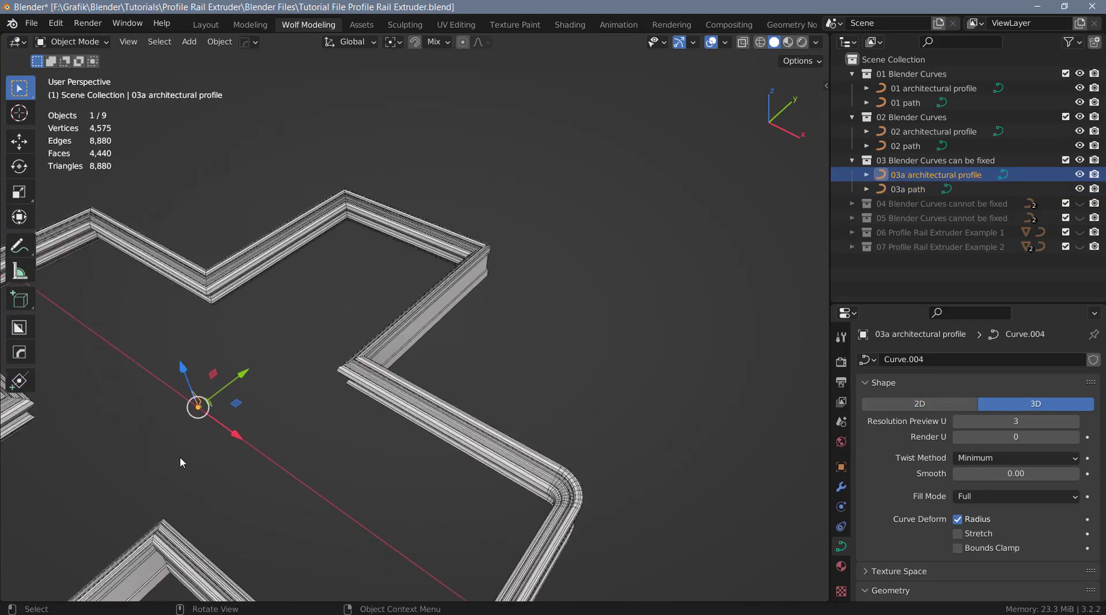
scroll(188, 432, up, 3)
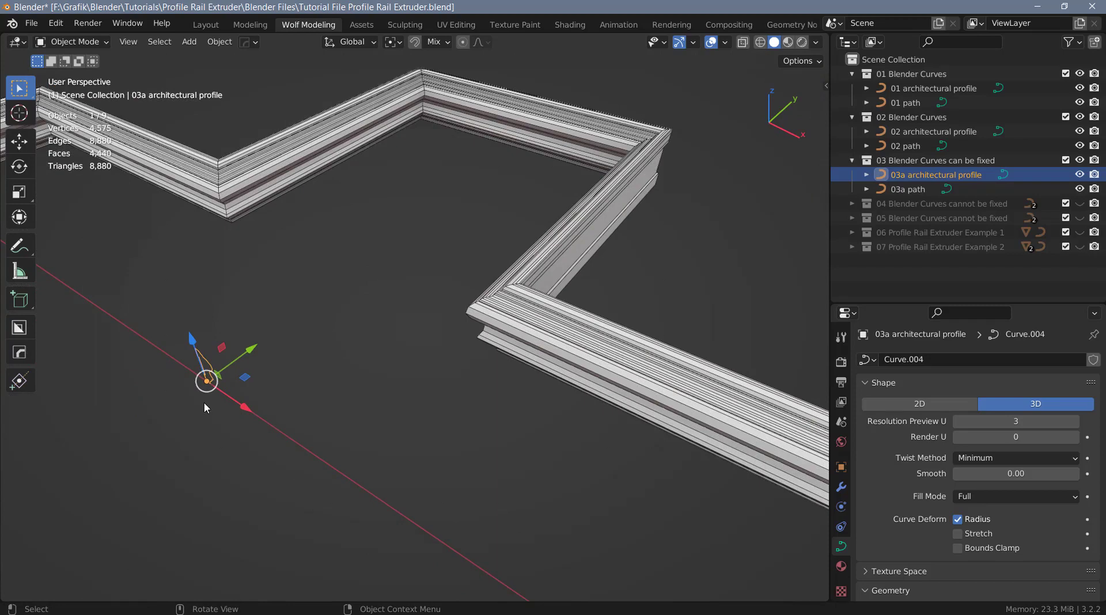
key(Tab)
key(shift+space)
key(r)
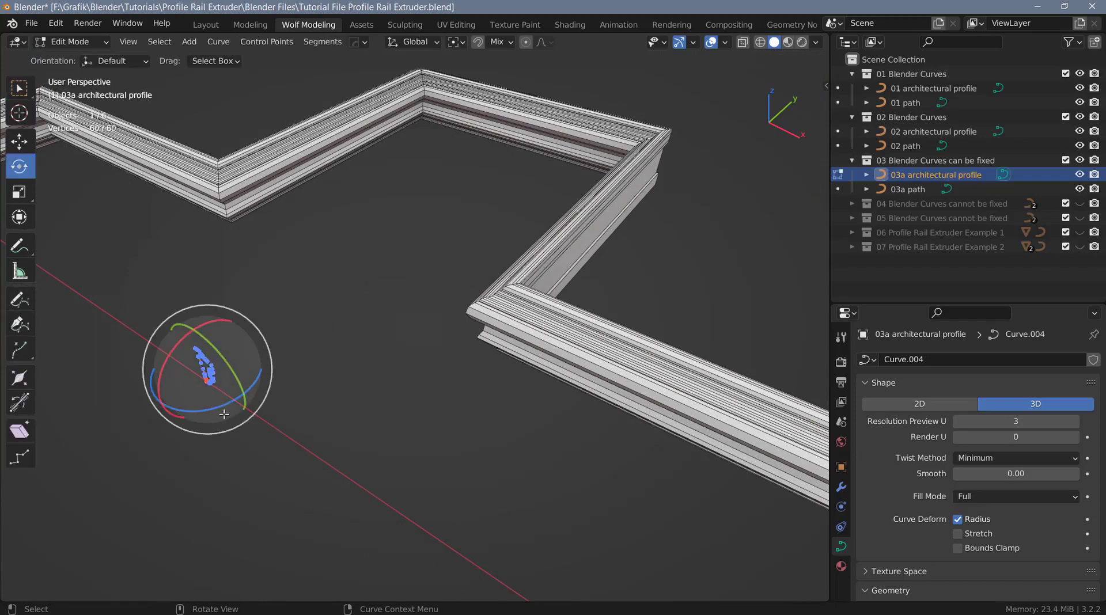
drag(215, 416, 186, 311)
middle_drag(186, 311, 211, 356)
key(KP_7)
scroll(382, 338, down, 3)
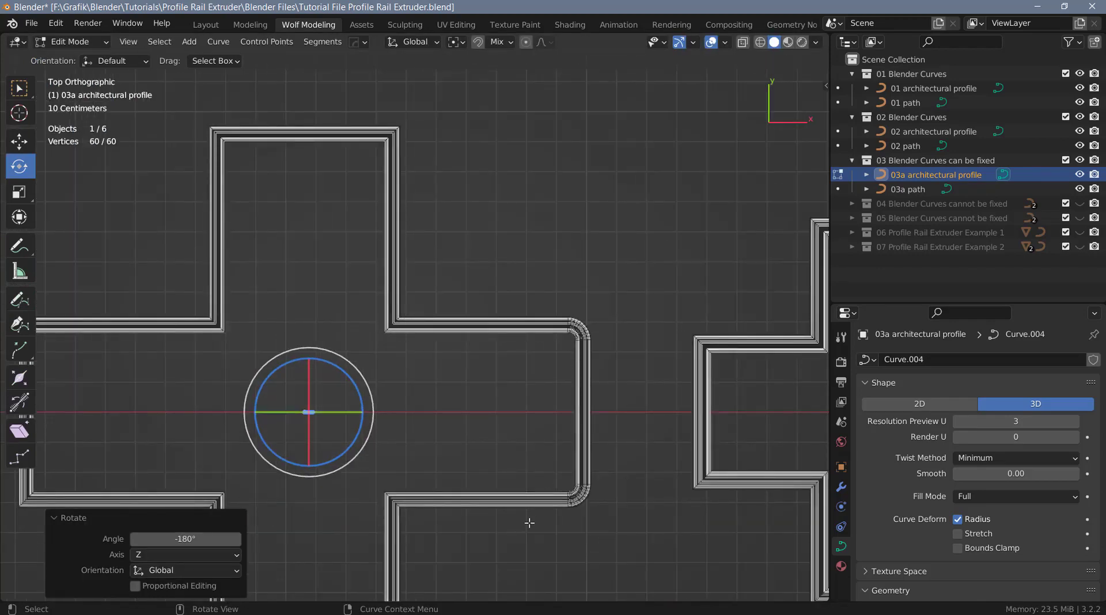
middle_drag(506, 375, 322, 248)
scroll(297, 264, down, 4)
key(w)
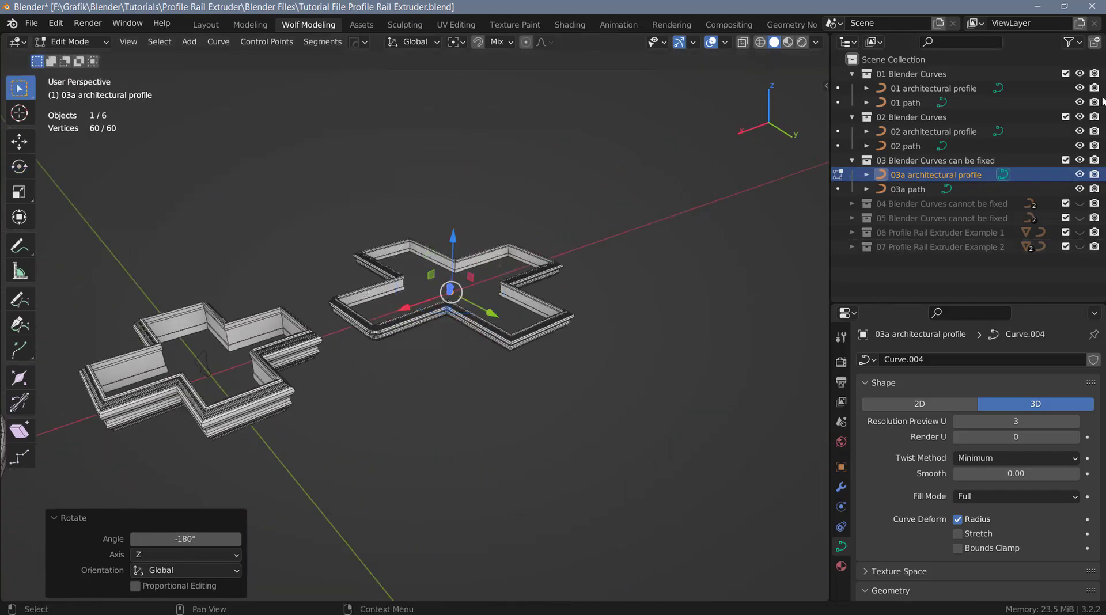
Collapse the collections 01 Blender Curves, 02 Blender Curves and 03 Blender Curves can be fixed.
click(851, 74)
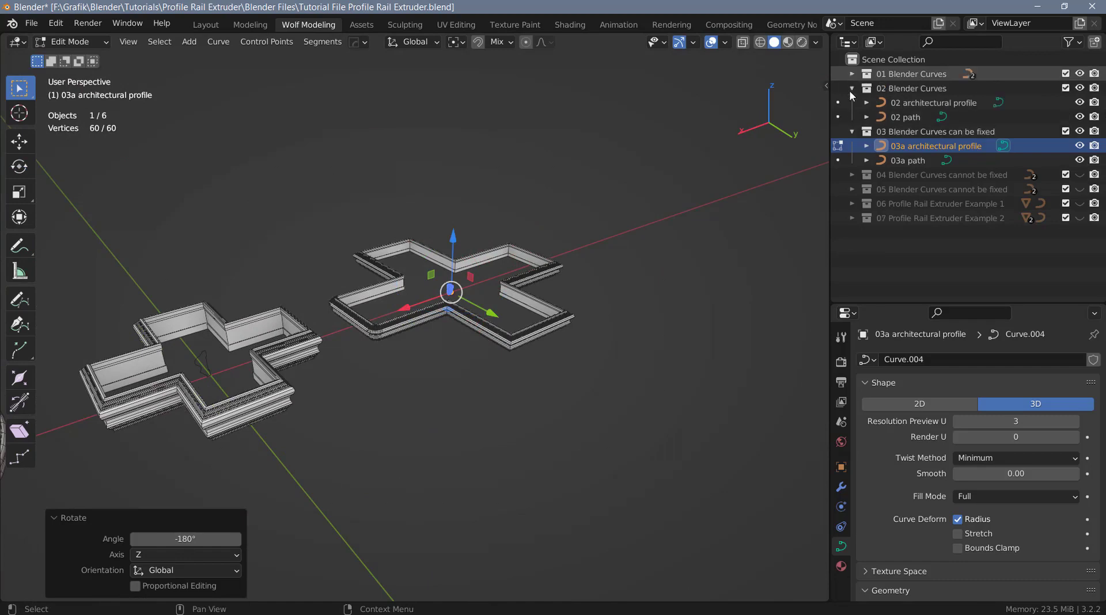
click(851, 88)
click(851, 102)
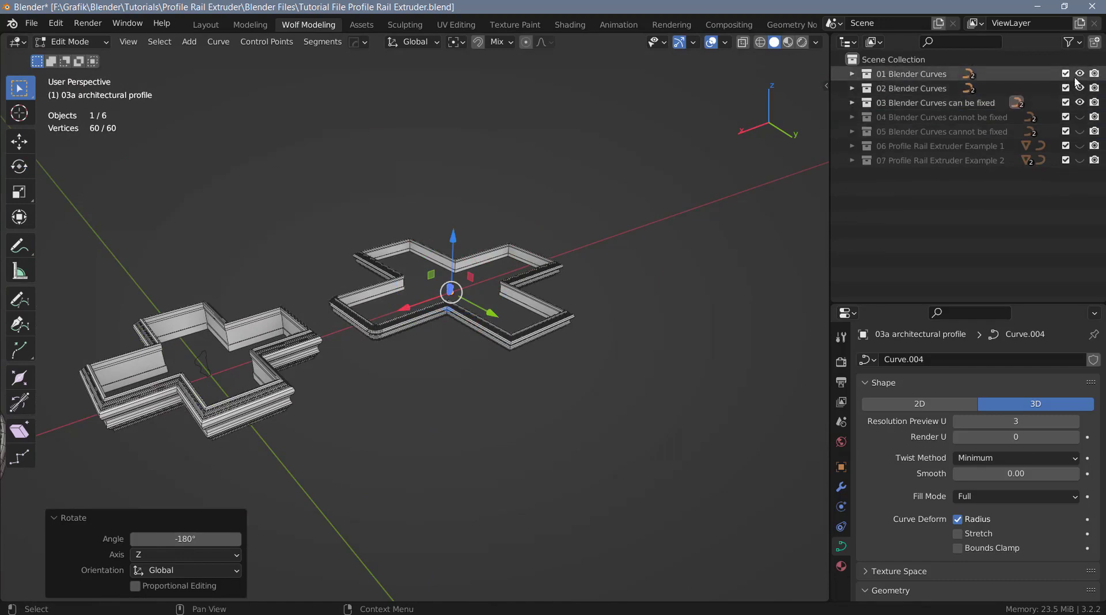
Hide collections 01 to 03 and show 04 Blender Curves cannot be fixed, viewing its bent frame from the front.
drag(1079, 74, 1079, 103)
click(1079, 117)
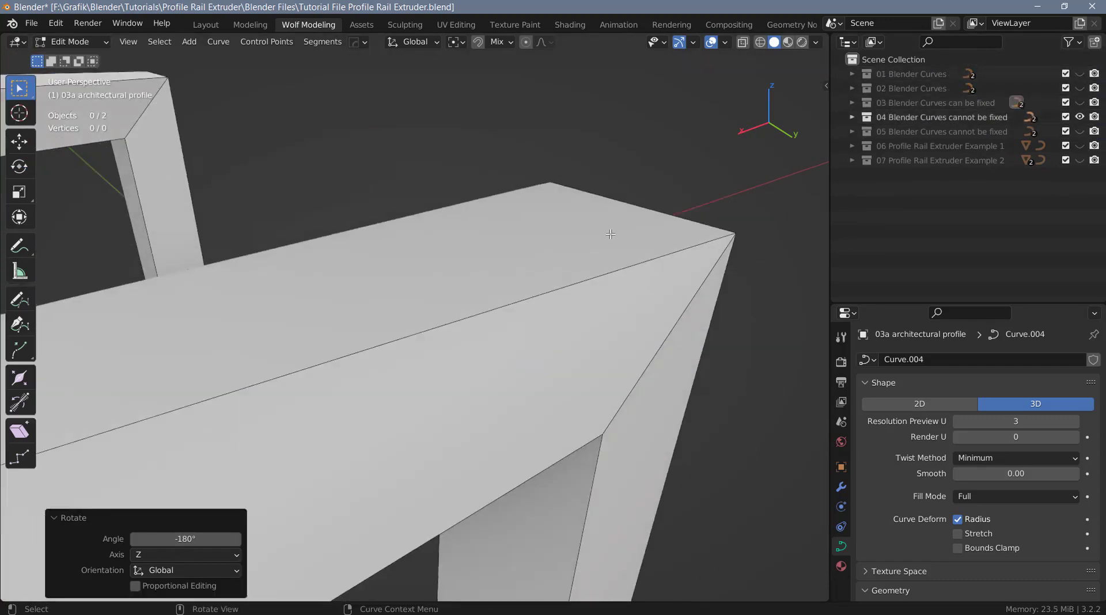
scroll(608, 234, down, 6)
middle_drag(608, 234, 432, 339)
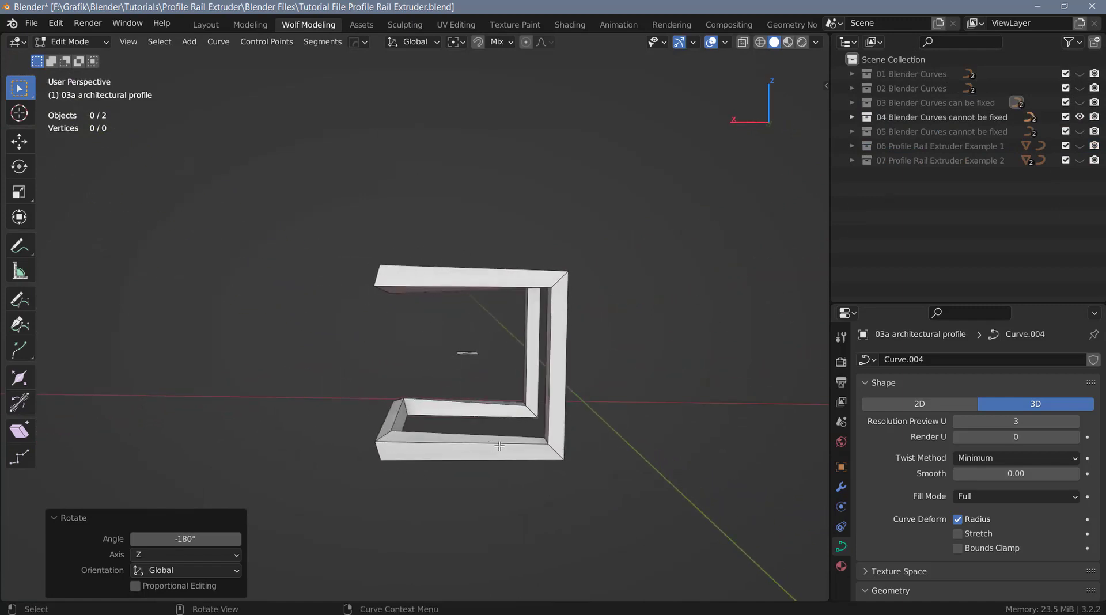
alt+middle_drag(536, 399, 568, 415)
Show the collection 05 Blender Curves cannot be fixed and examine the bases of its arches.
click(1079, 131)
scroll(703, 358, down, 3)
scroll(517, 368, up, 5)
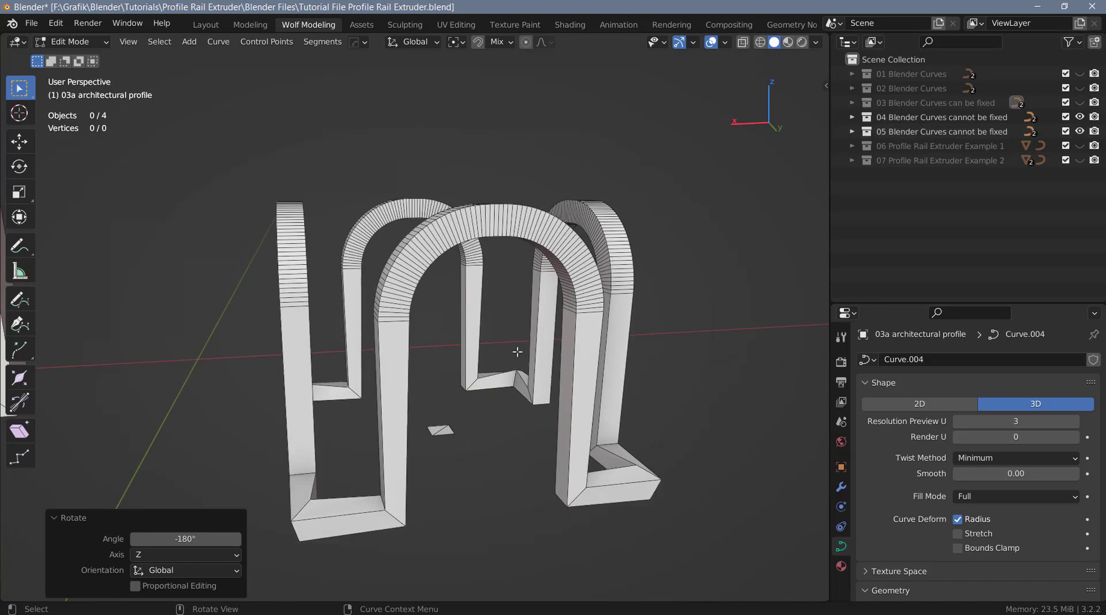
middle_drag(455, 240, 420, 249)
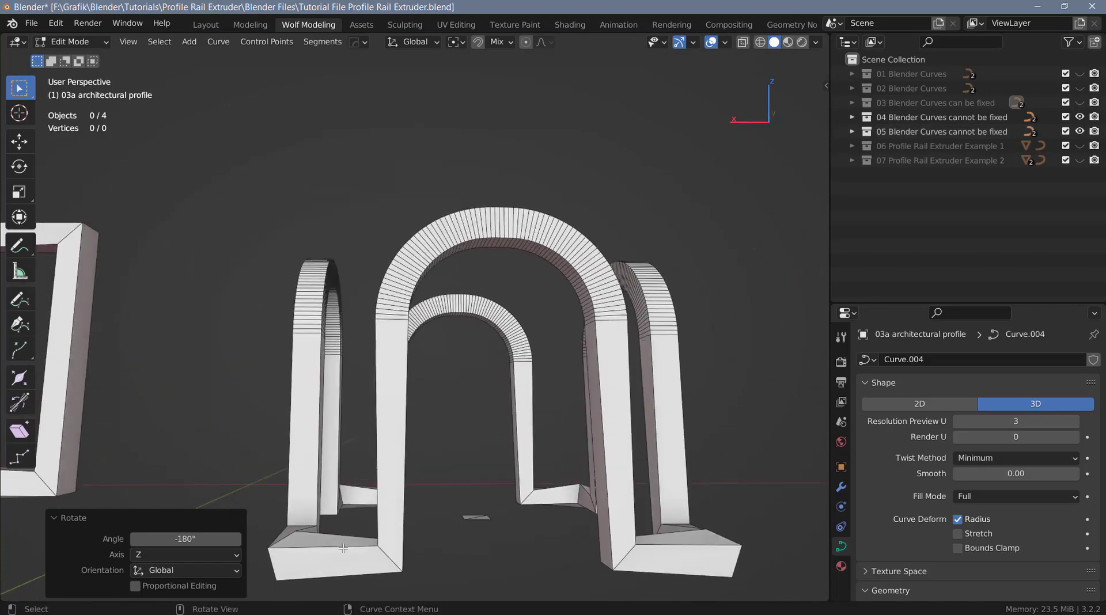
middle_drag(412, 404, 439, 446)
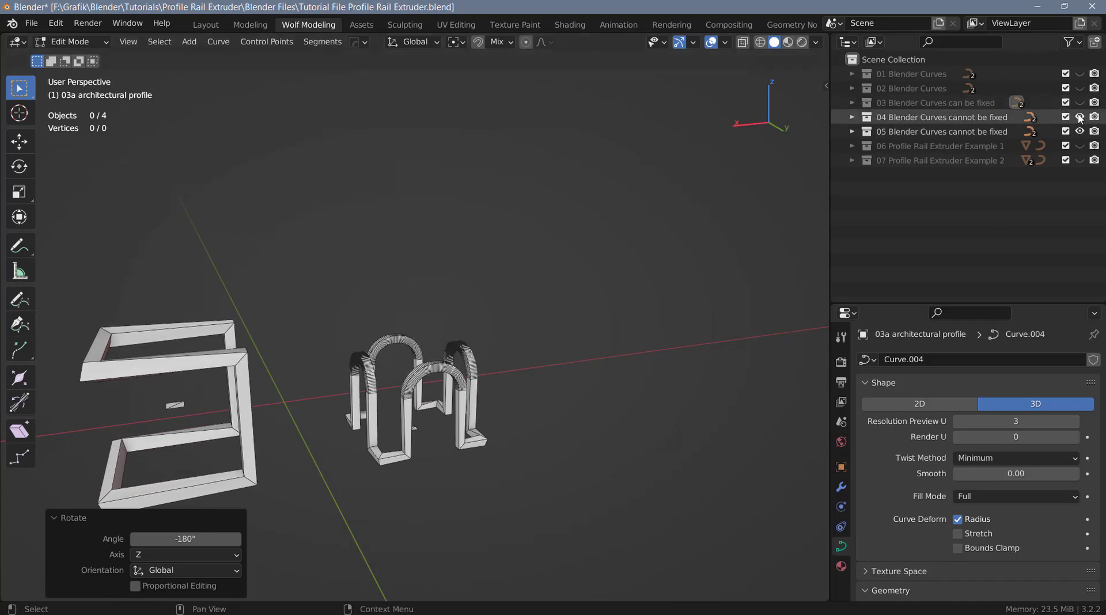
Hide collections 04 and 05 and show 06 Profile Rail Extruder Example 1.
drag(1079, 117, 1085, 131)
click(1079, 145)
scroll(565, 300, down, 3)
scroll(491, 343, up, 5)
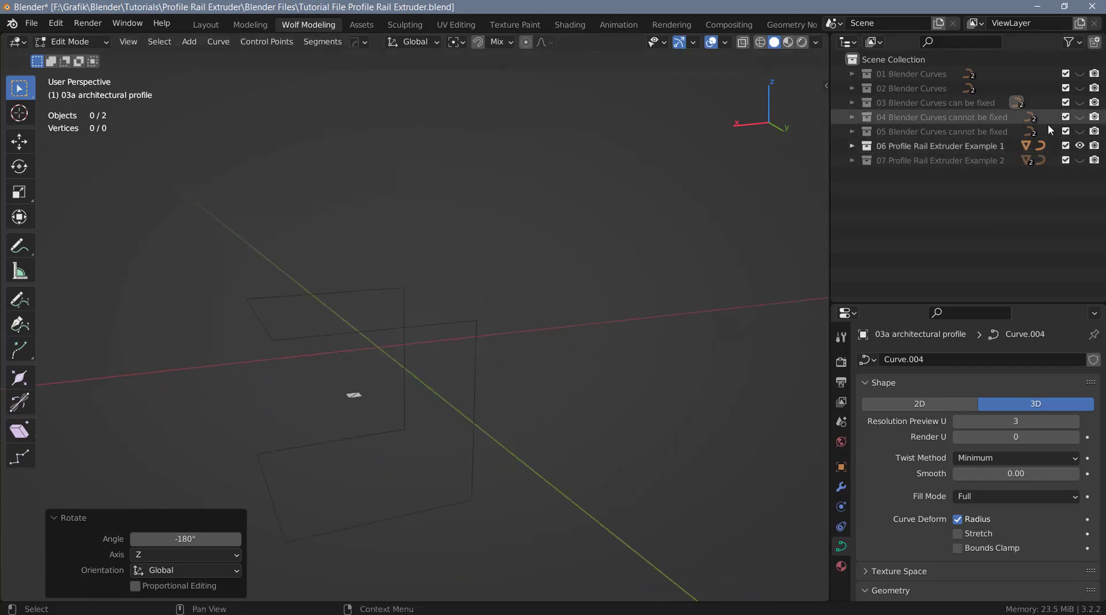
Briefly show the collection 04 Blender Curves cannot be fixed to compare its frame with the Example 1 path.
click(1077, 118)
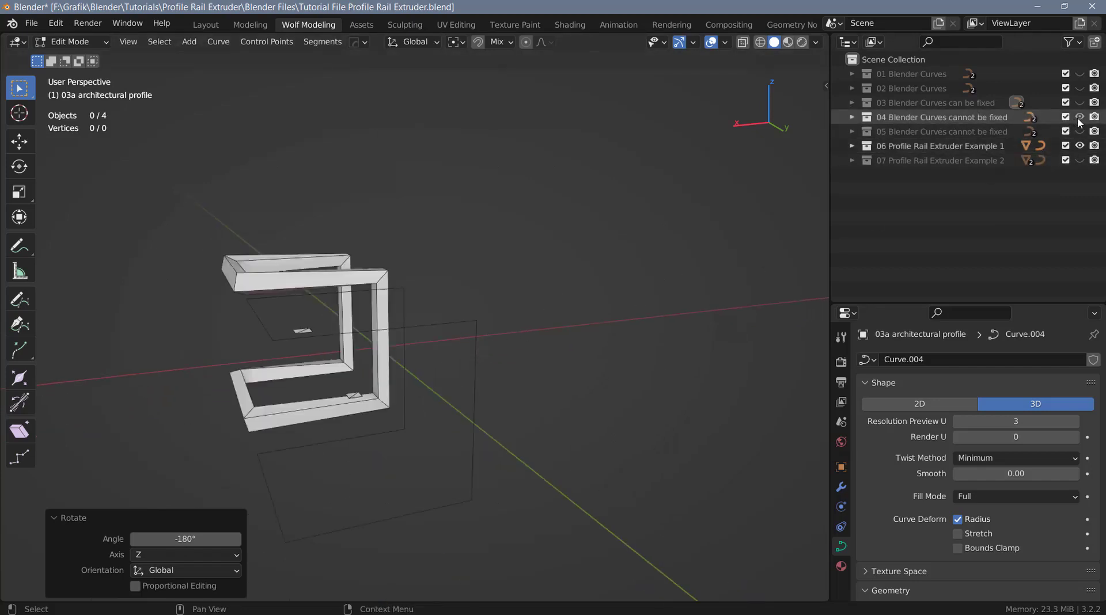
click(1077, 117)
middle_drag(409, 349, 430, 333)
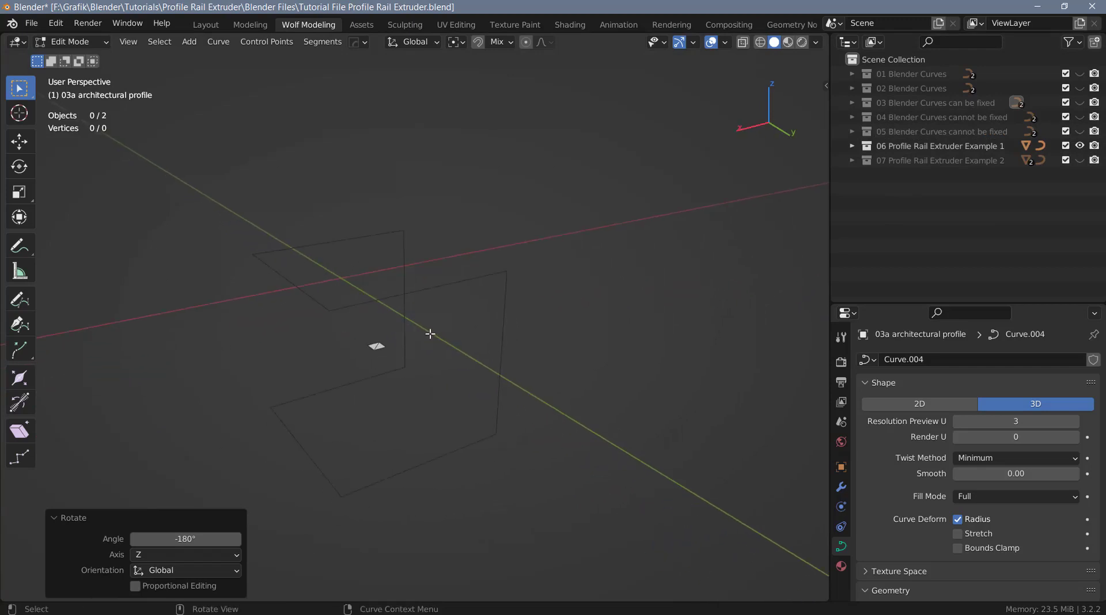
Bring up the Etrude along rail tools and list the objects inside 06 Profile Rail Extruder Example 1.
key(n)
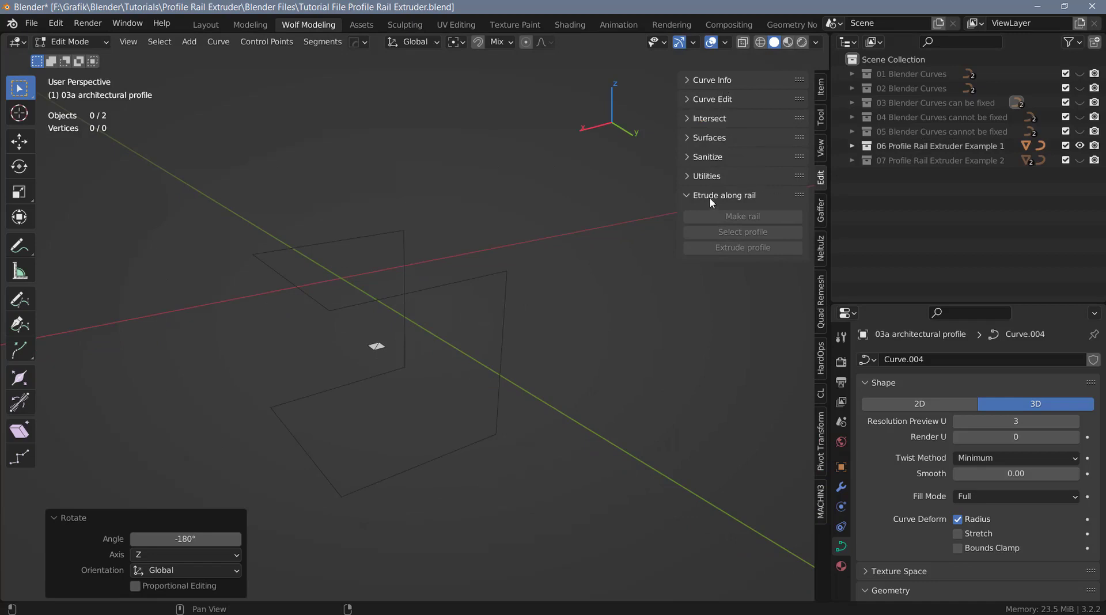
click(689, 195)
click(688, 196)
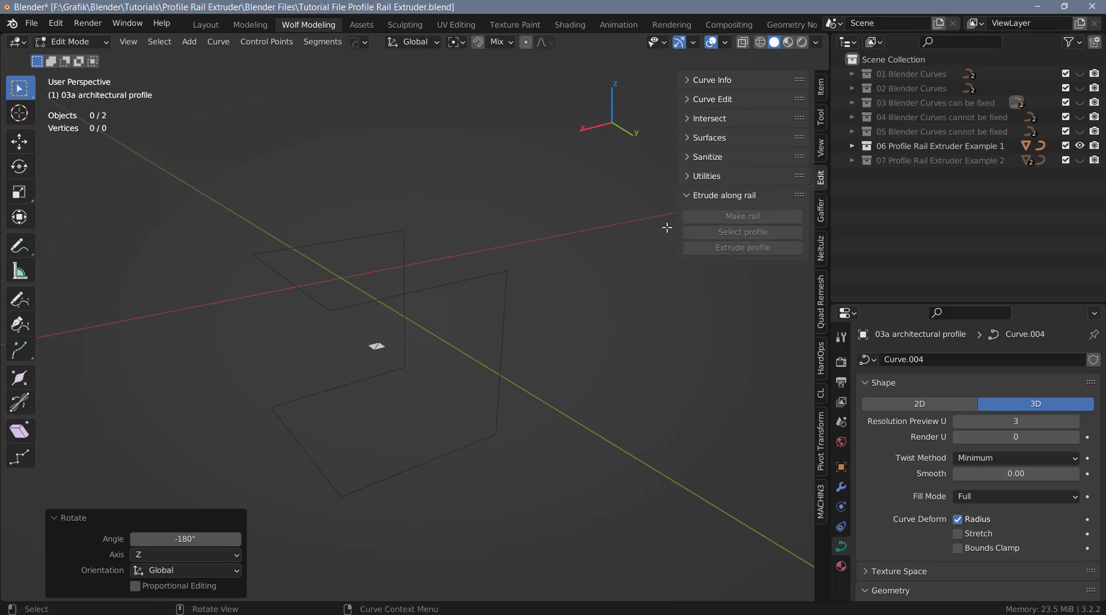
click(850, 146)
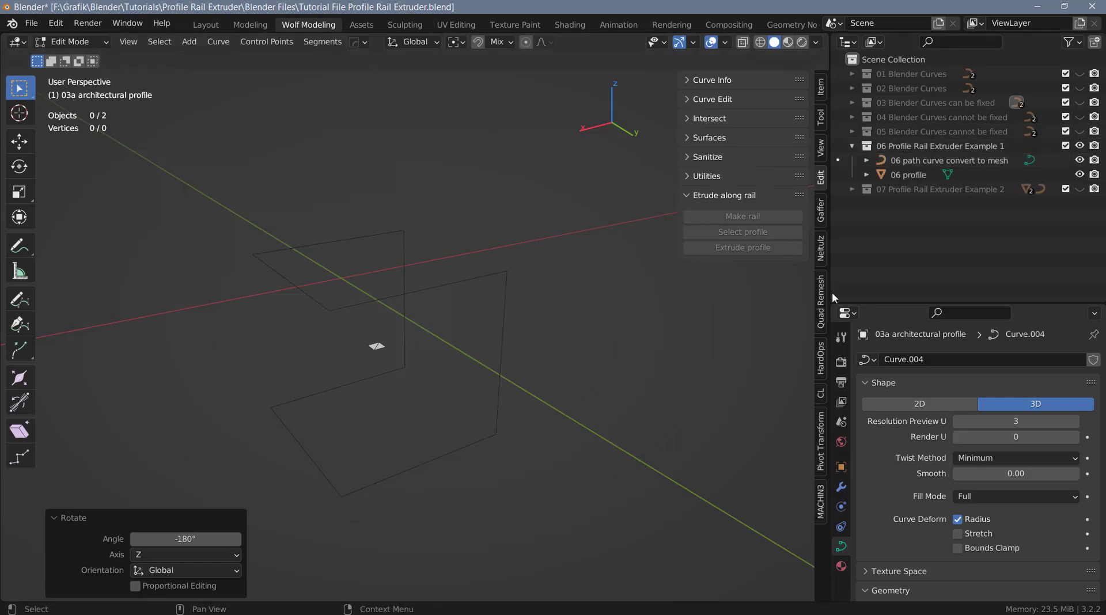
drag(828, 290, 792, 290)
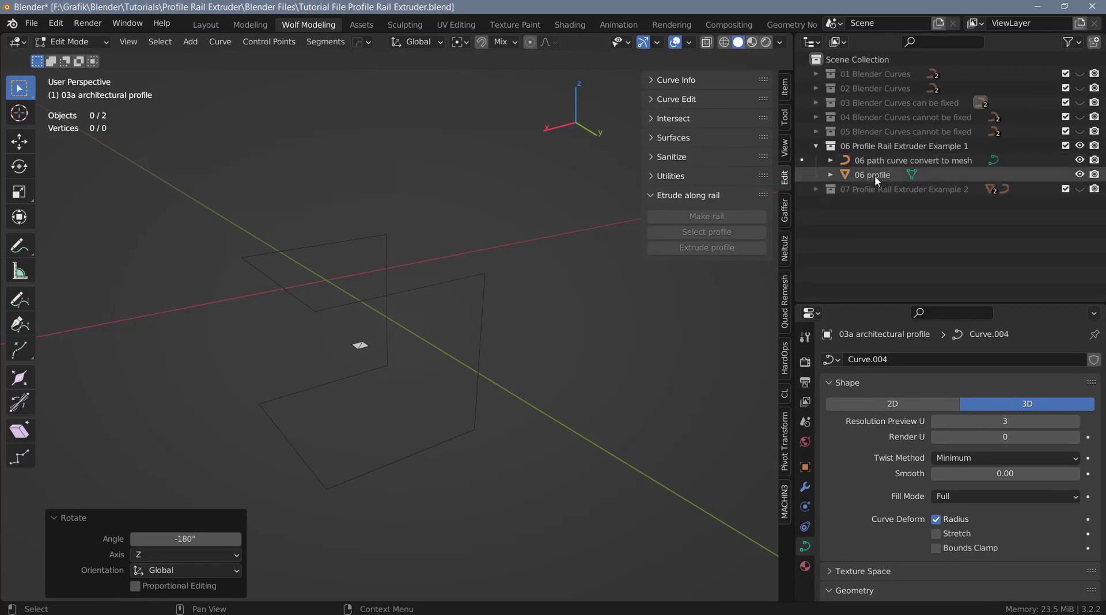
Convert the curve object 06 path curve convert to mesh into a mesh.
key(Tab)
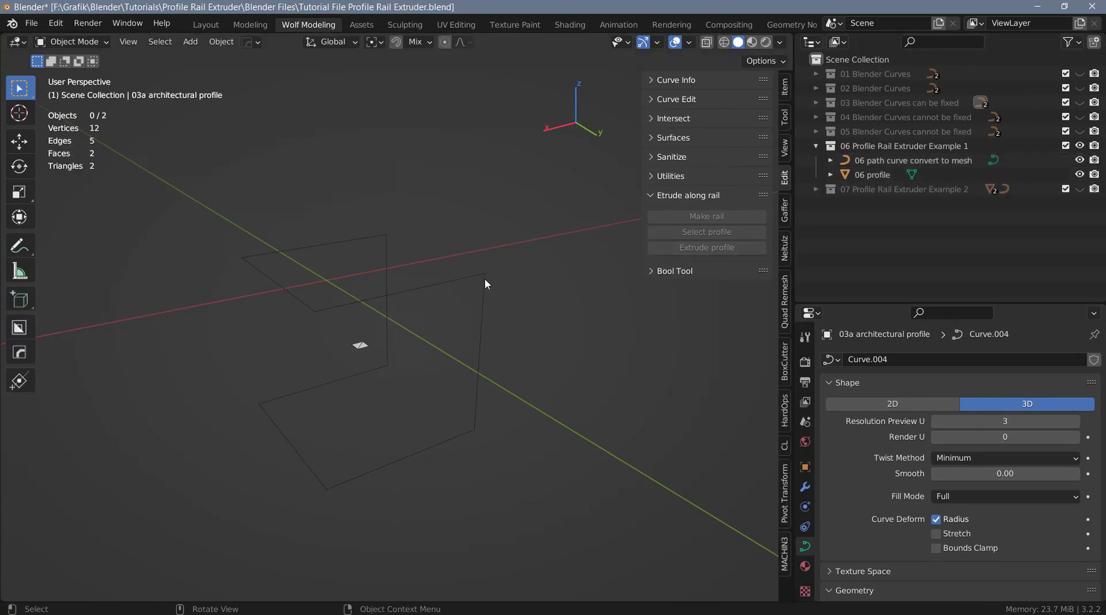
click(477, 275)
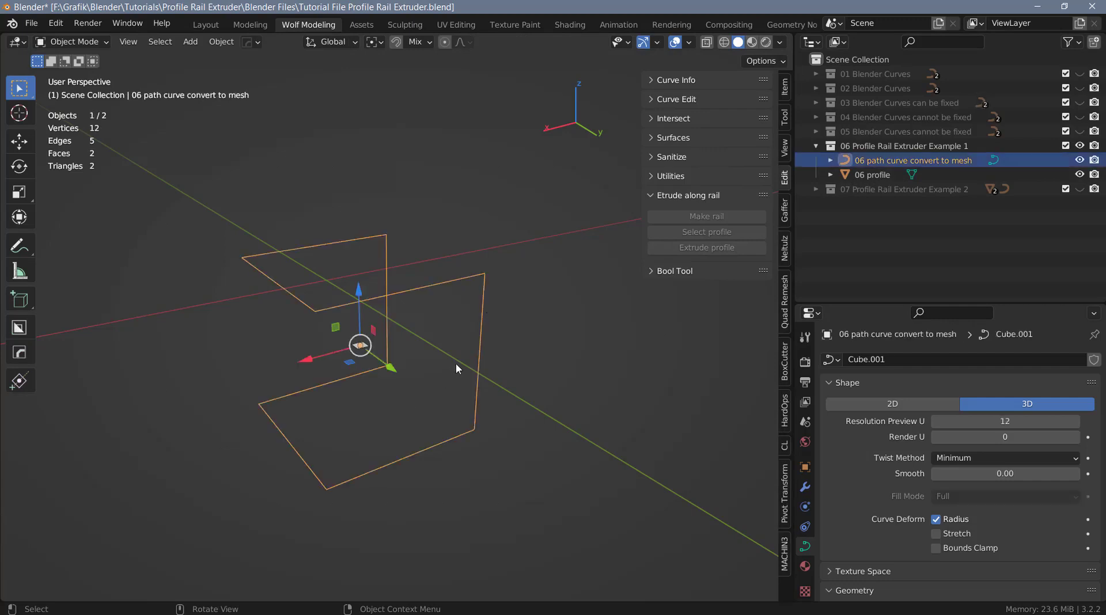
shift+middle_drag(458, 363, 490, 341)
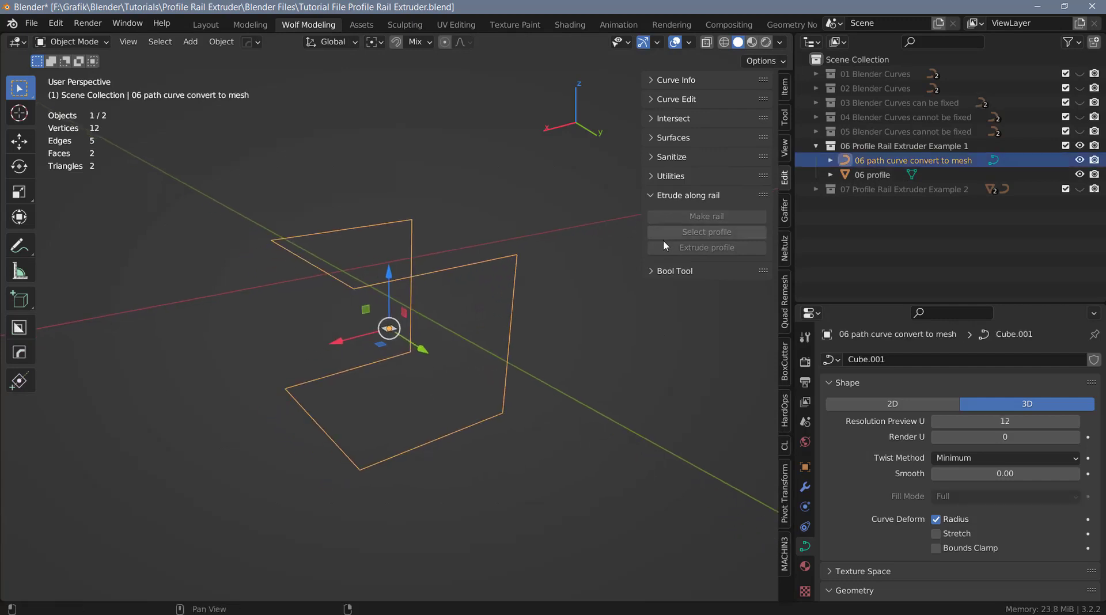
right_click(459, 269)
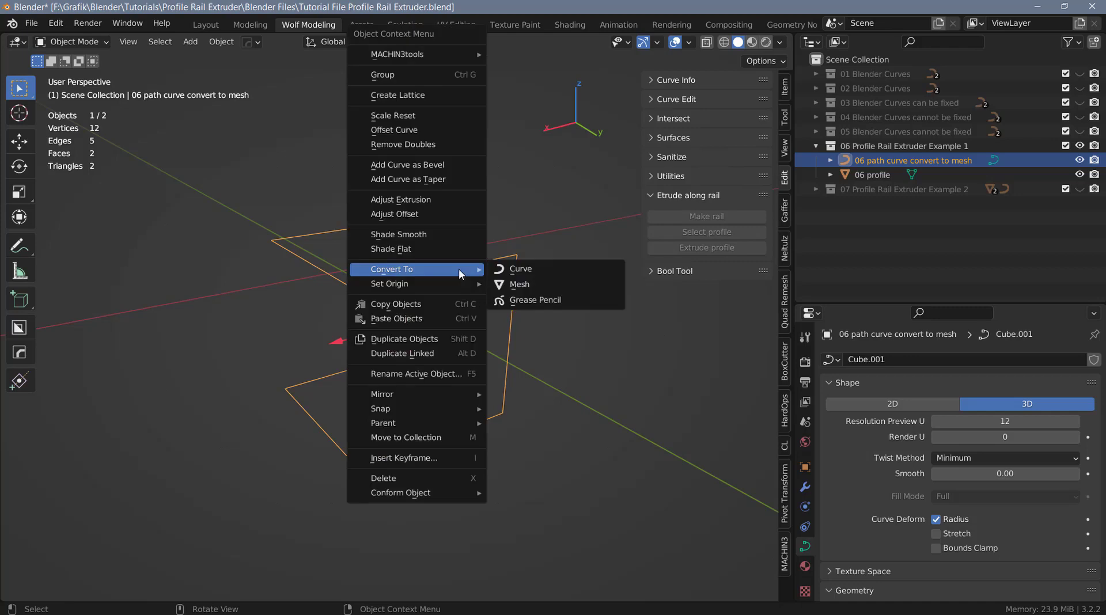
click(520, 287)
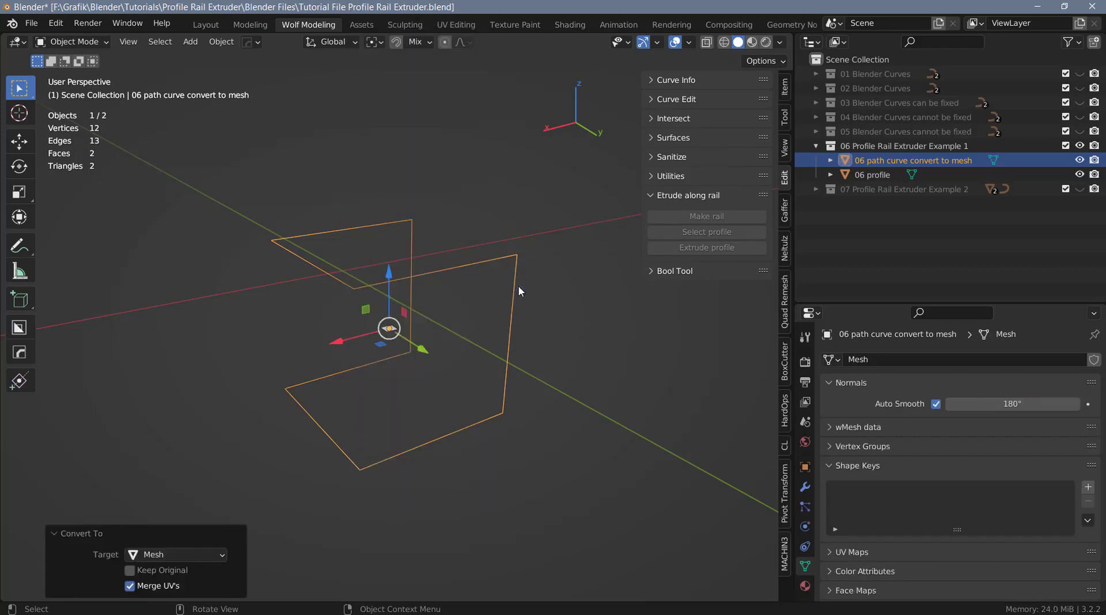
Select all edges of the converted path mesh and make a rail from them.
key(Tab)
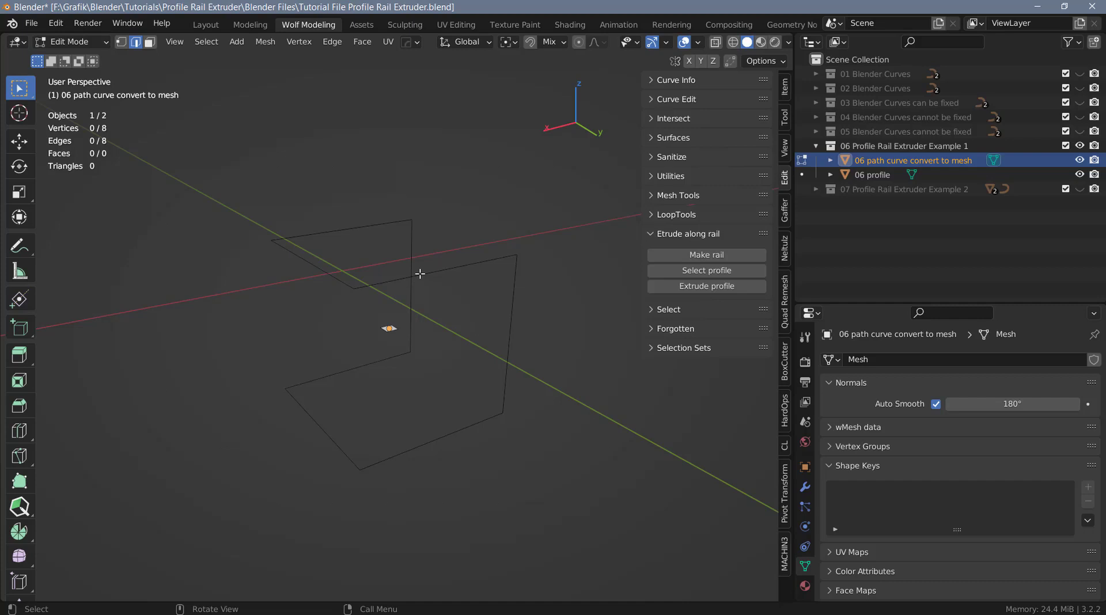
key(a)
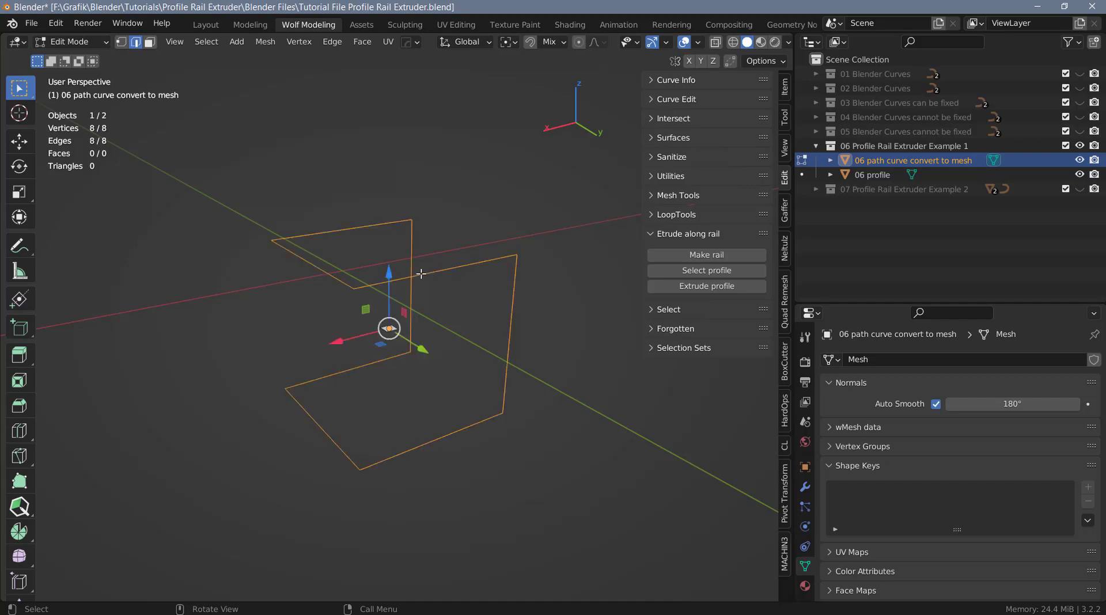
click(689, 254)
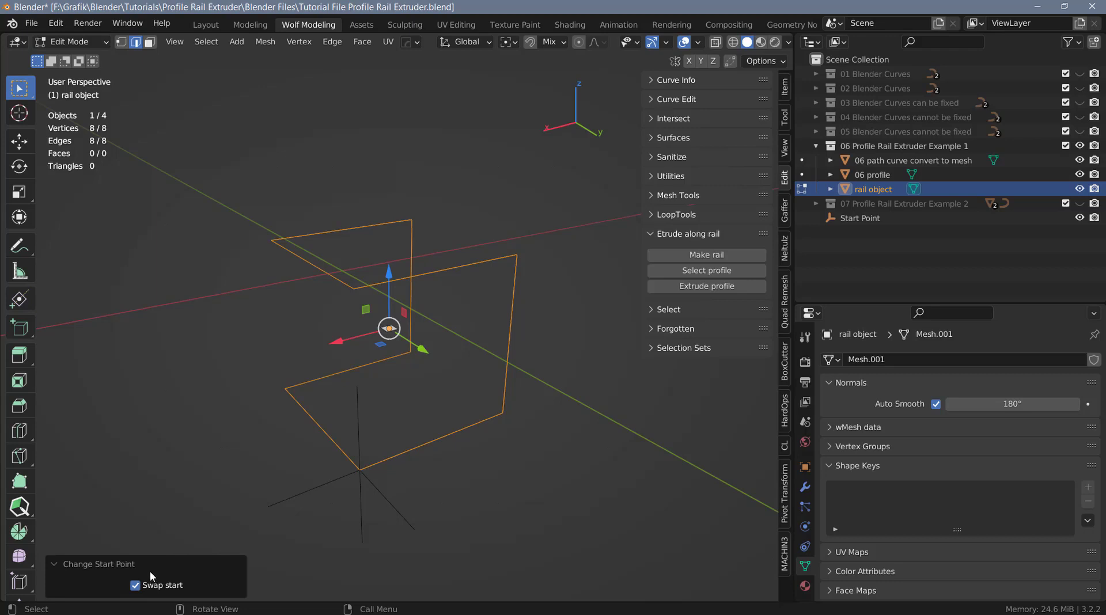
Switch the rail's start point to the opposite end and back with the Swap start option.
click(136, 585)
click(137, 585)
click(135, 586)
click(154, 586)
Merge the two triangles of the 06 profile mesh into a single quad face.
key(Tab)
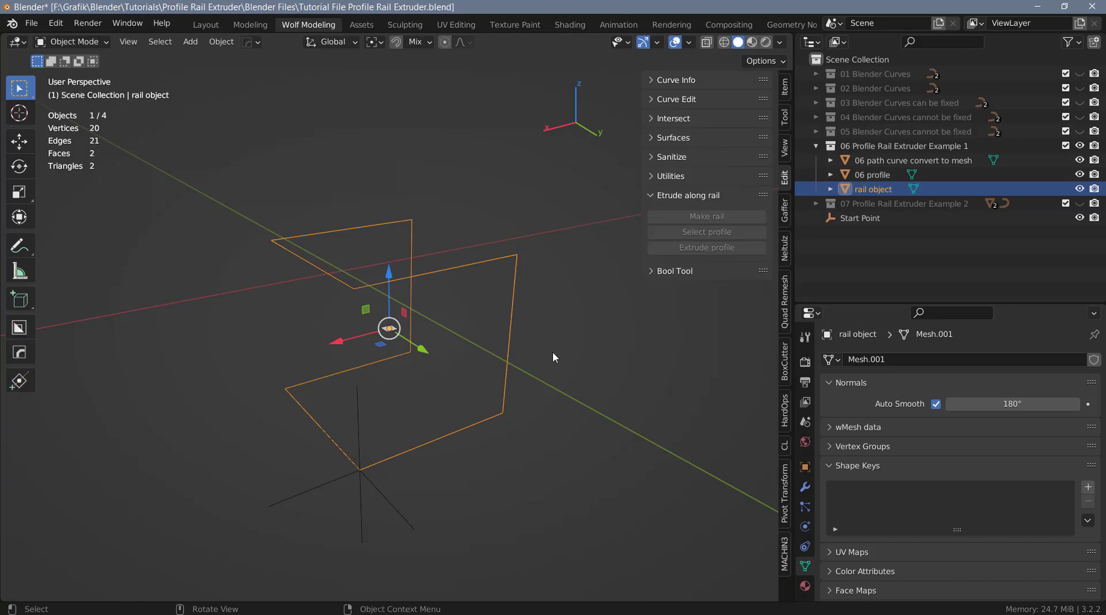
click(609, 357)
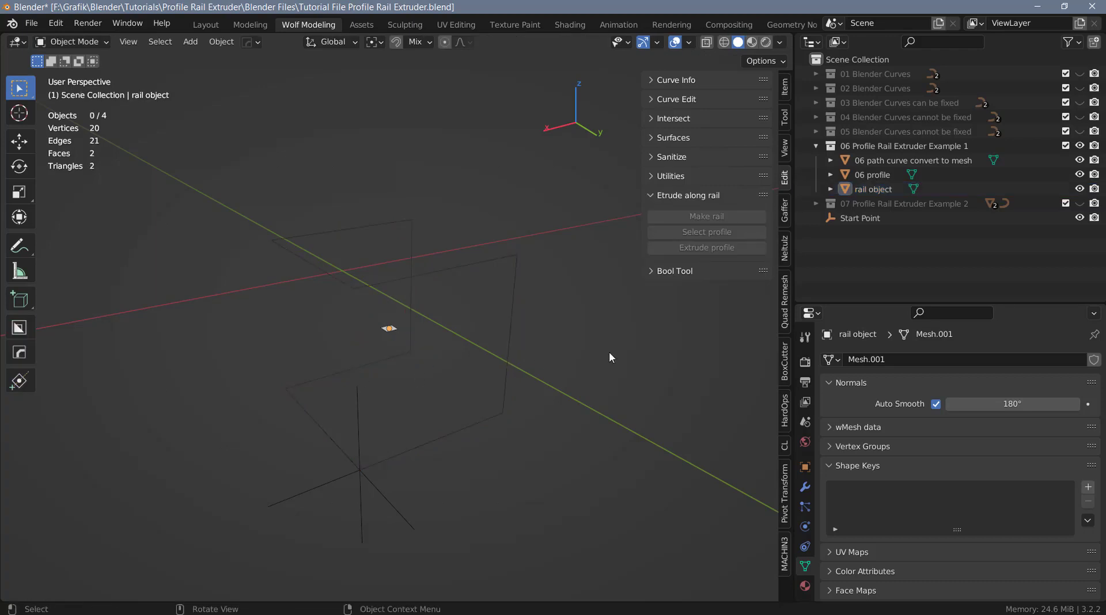
click(387, 327)
scroll(397, 334, up, 2)
scroll(398, 334, up, 4)
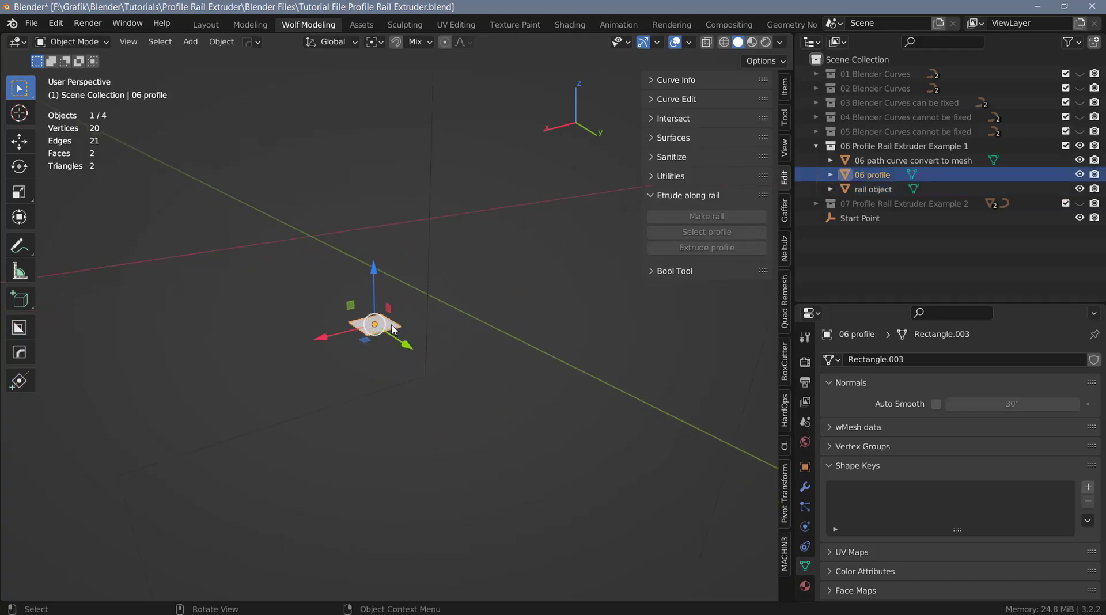
scroll(385, 336, up, 1)
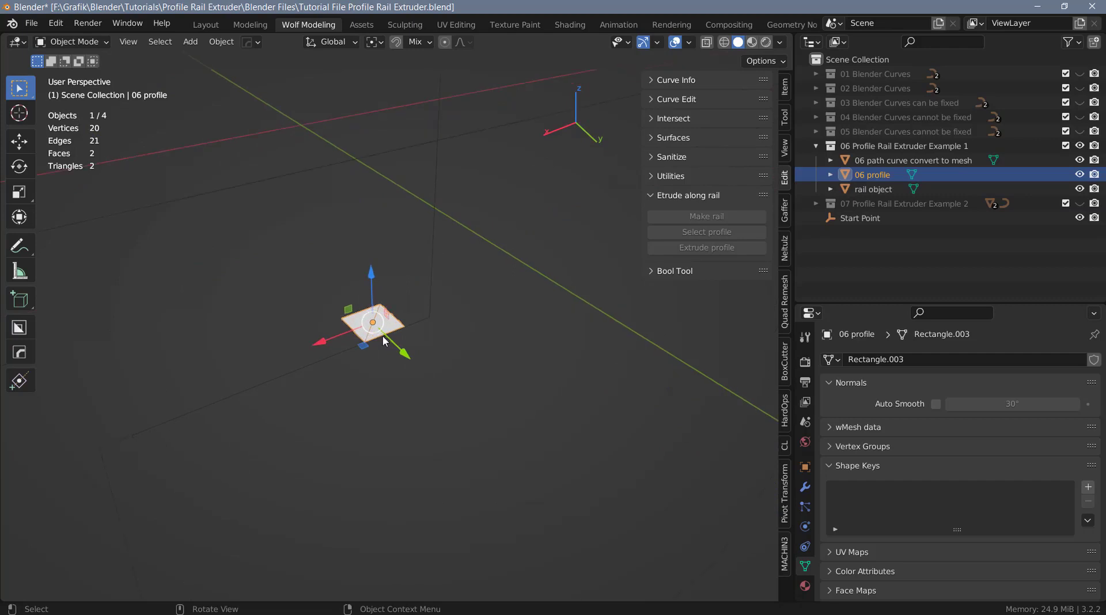
key(Tab)
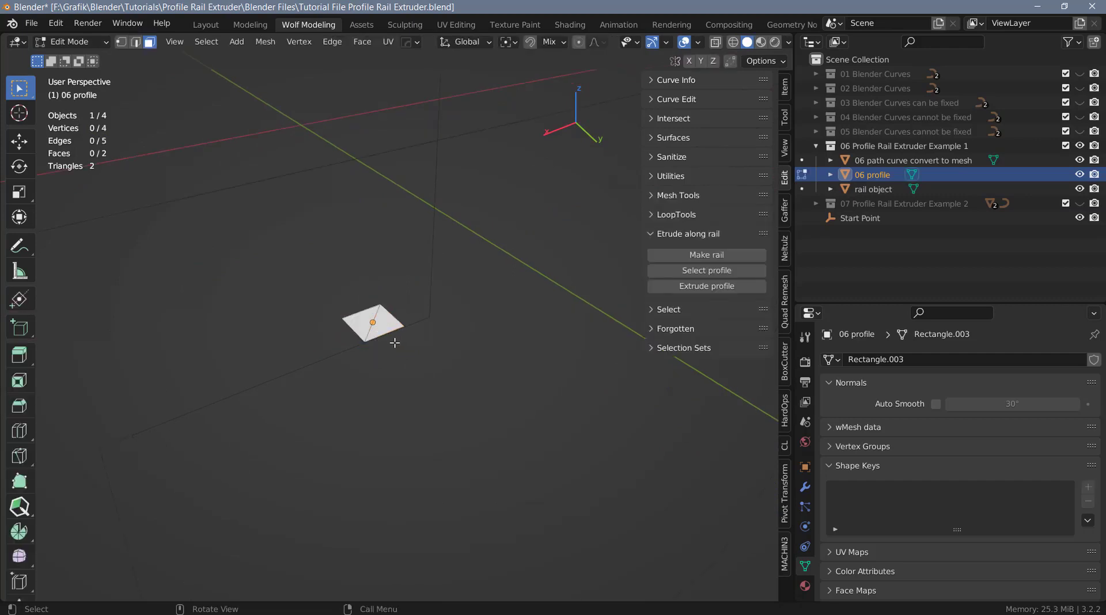
key(a)
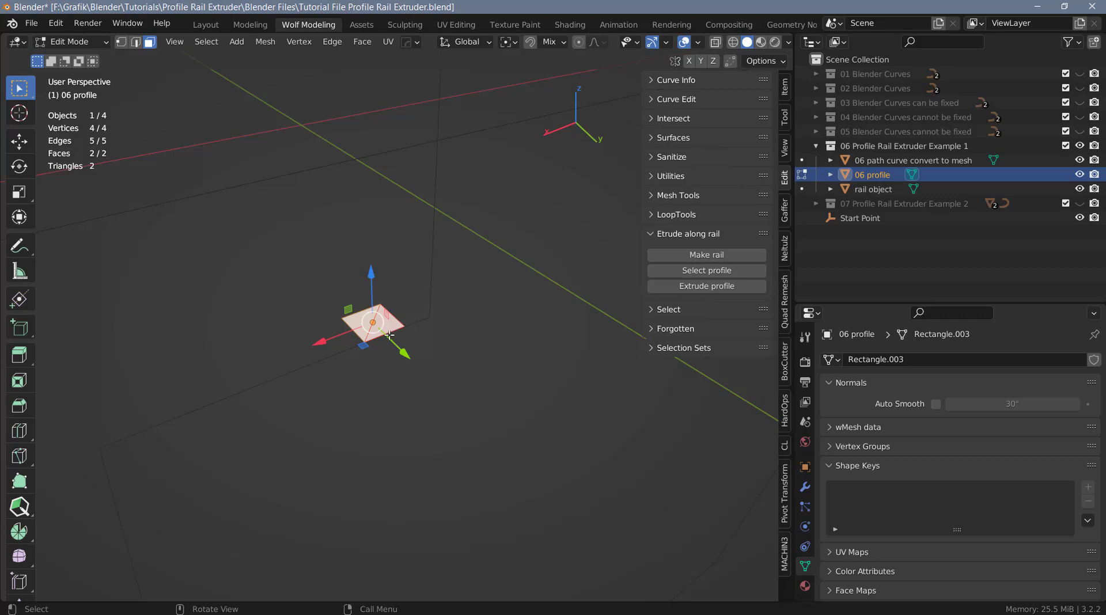
key(alt+j)
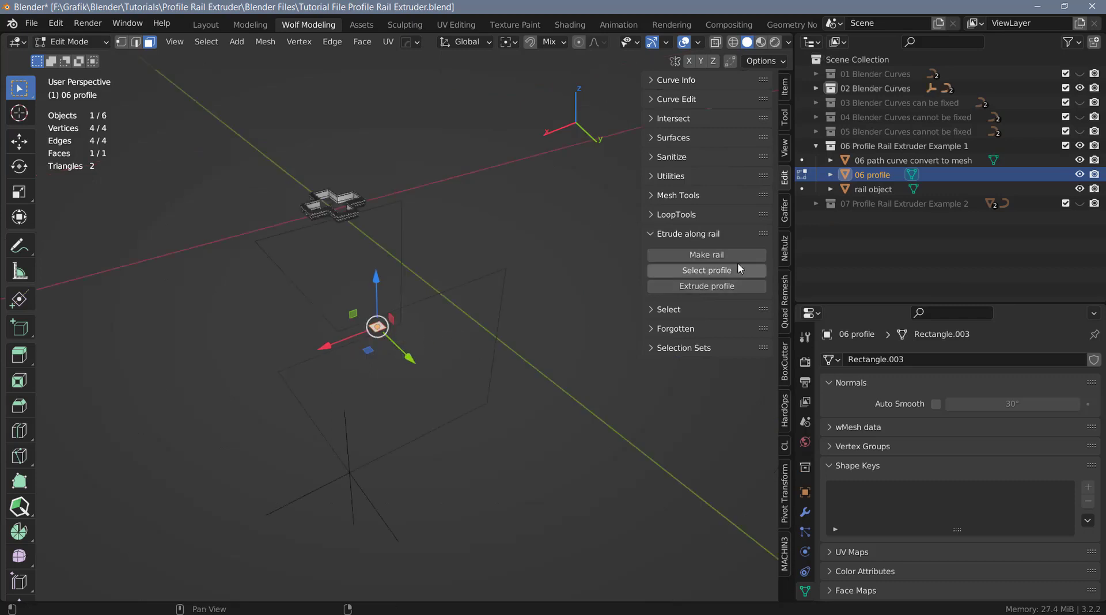
Place a copy of the profile at the rail's start point with Select profile and check the original 06 profile's transform values.
click(709, 271)
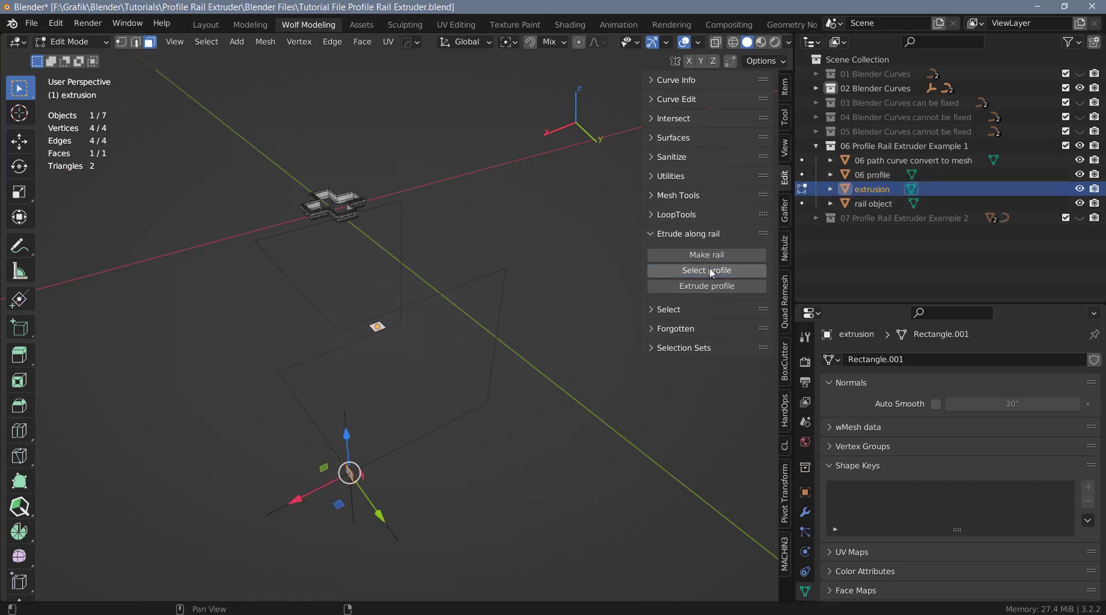
shift+middle_drag(398, 454, 360, 394)
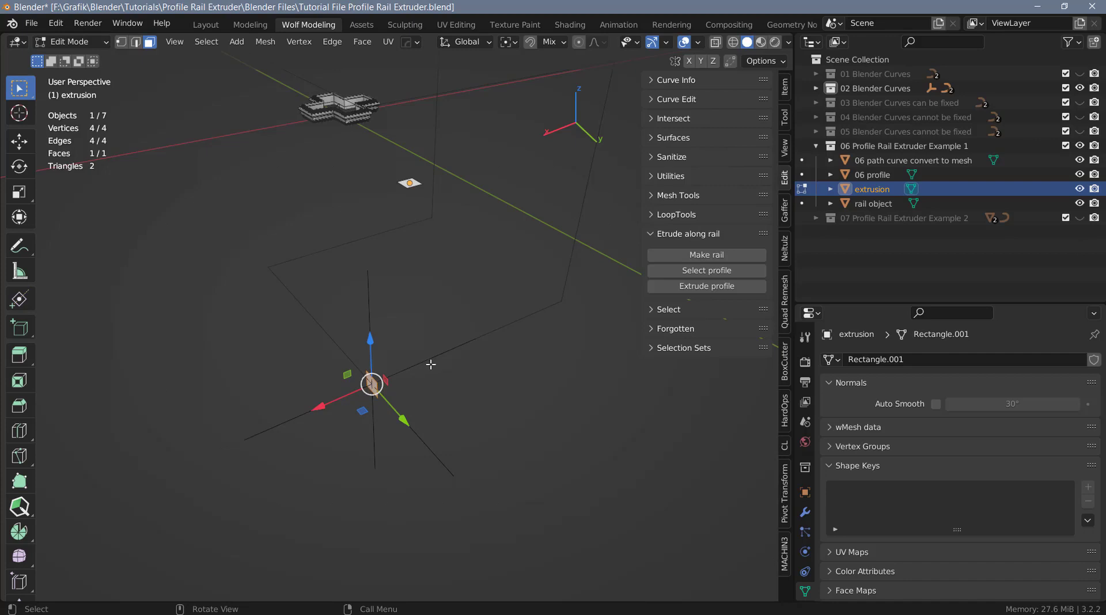
key(Tab)
click(410, 183)
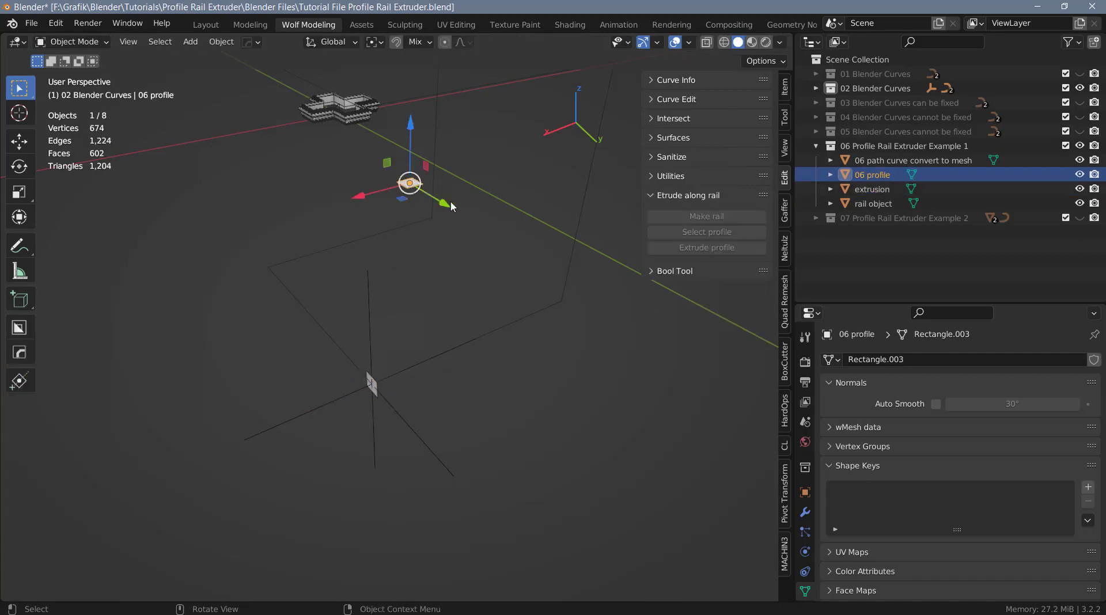
click(784, 88)
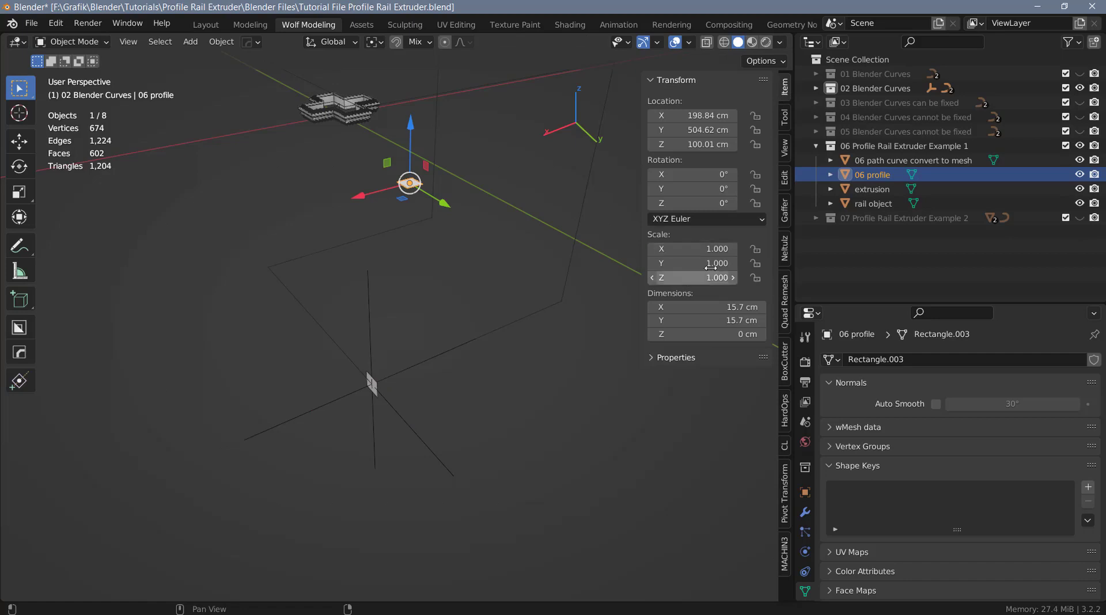
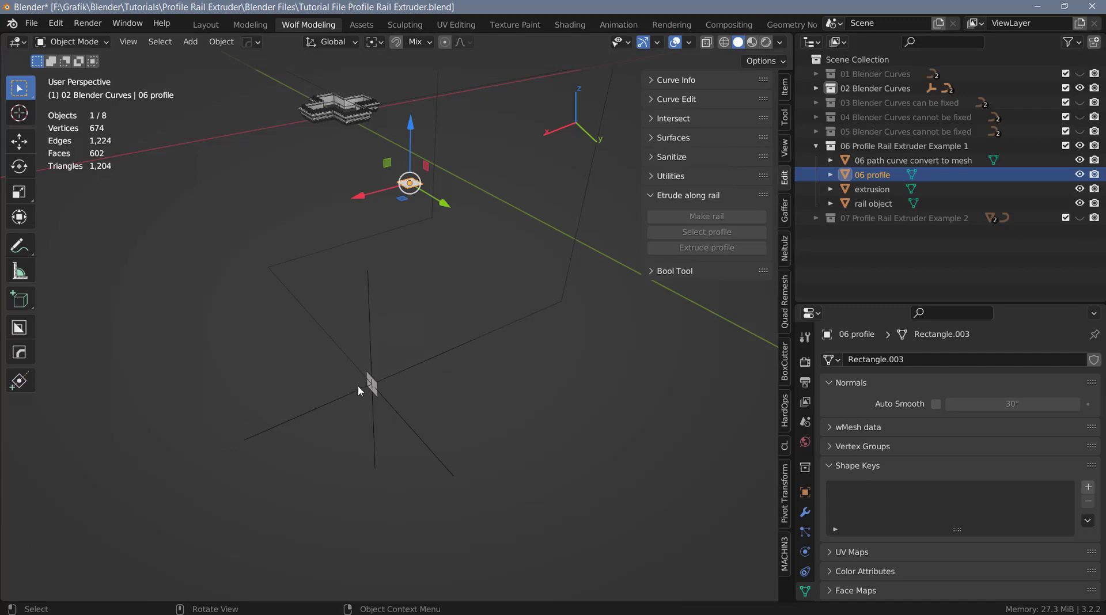
Vertex-bevel the two upper corners of the extrusion object's face, adjusting the bevel profile to form inward square notches.
click(372, 384)
key(Tab)
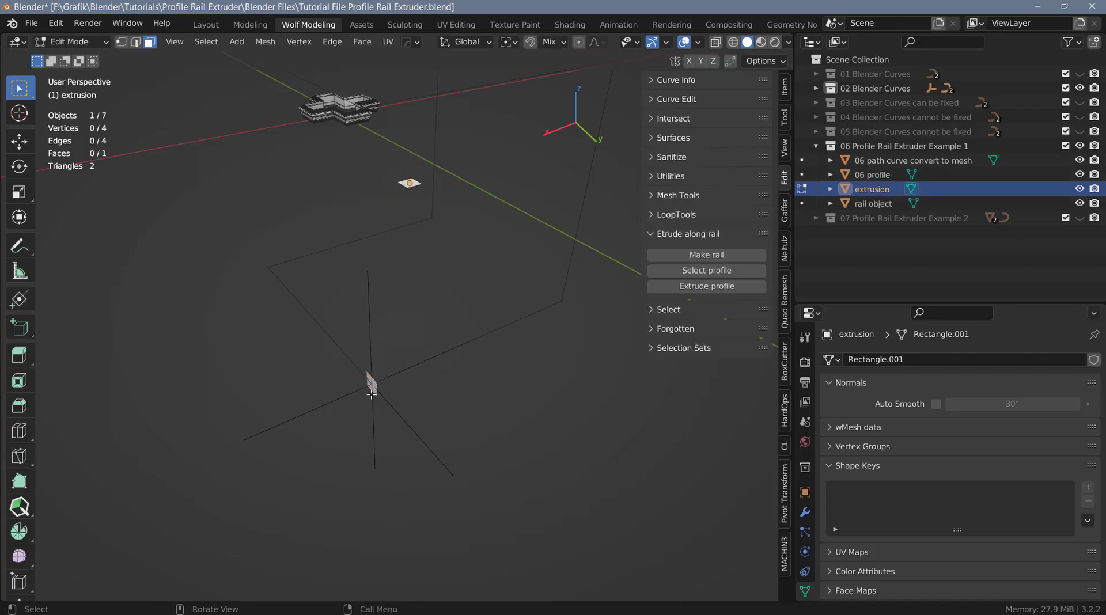
click(370, 397)
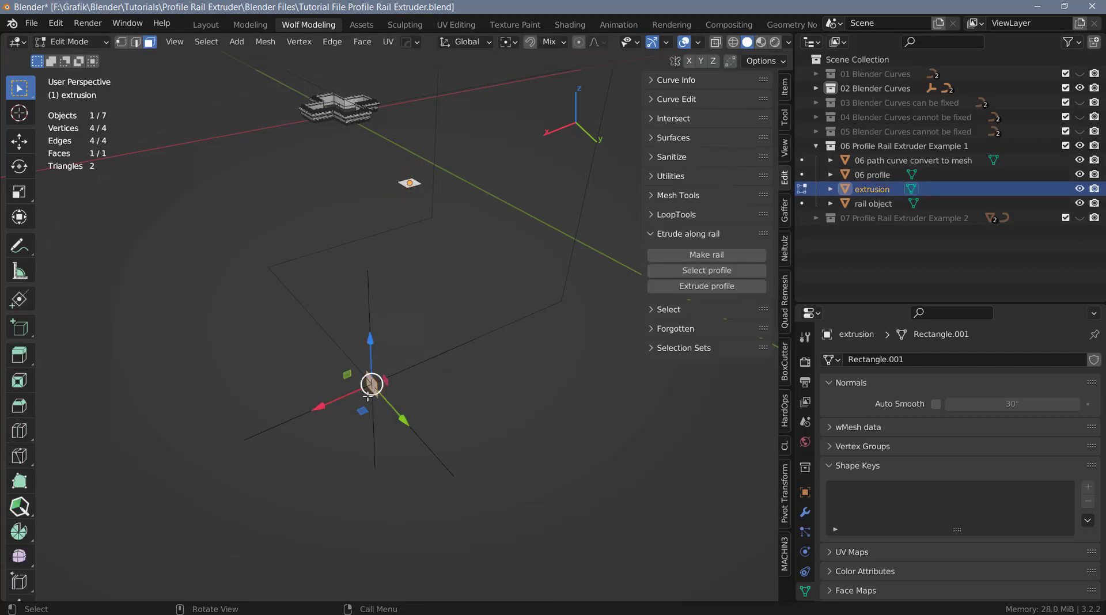
scroll(367, 383, up, 4)
scroll(364, 379, up, 2)
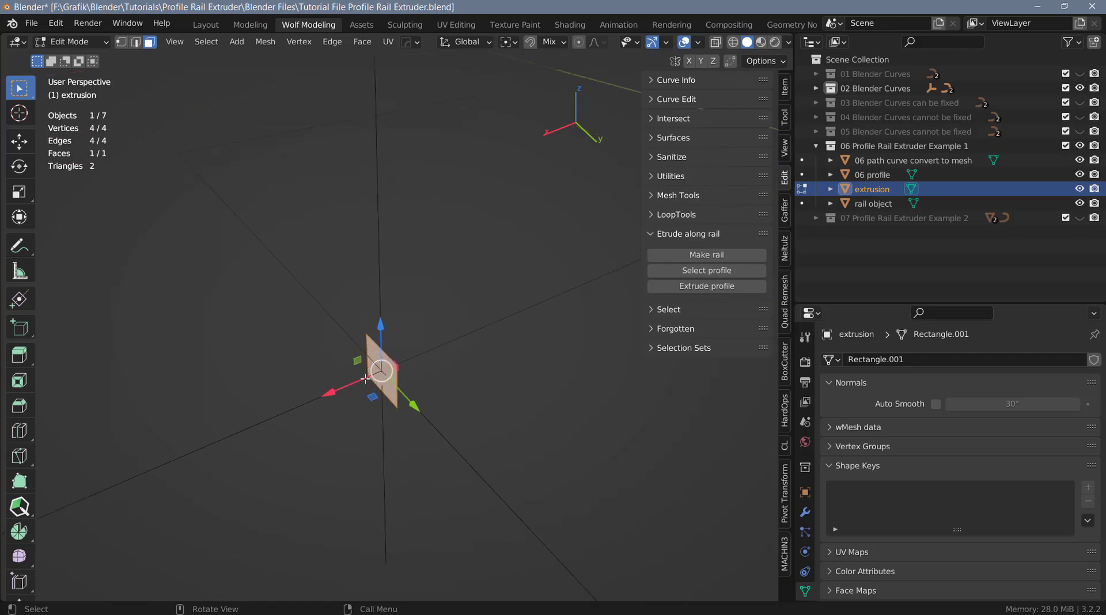
middle_drag(386, 381, 416, 367)
key(1)
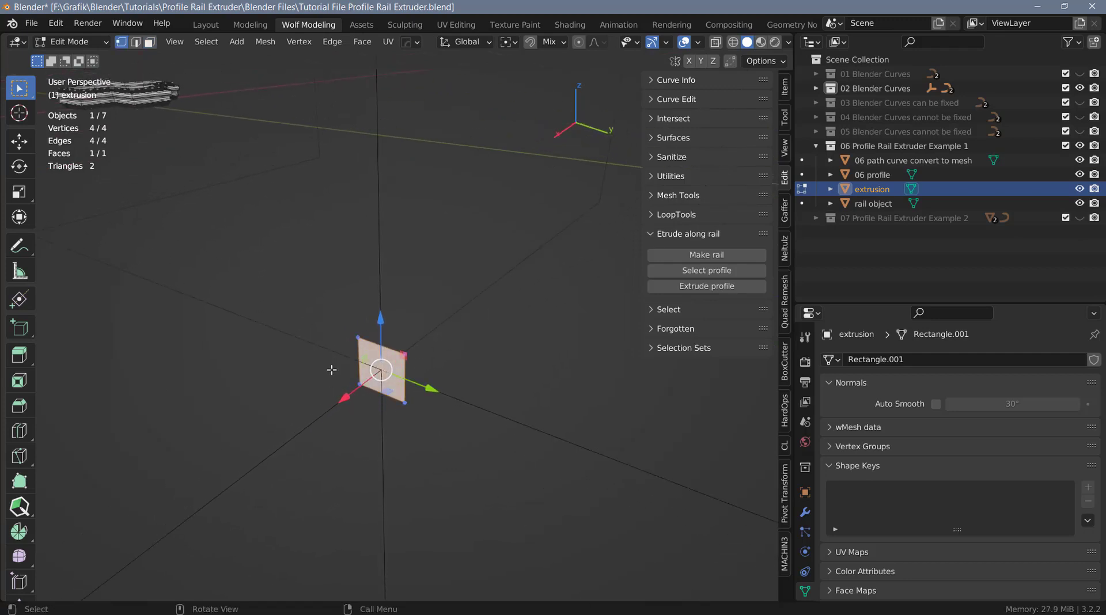
drag(339, 313, 435, 364)
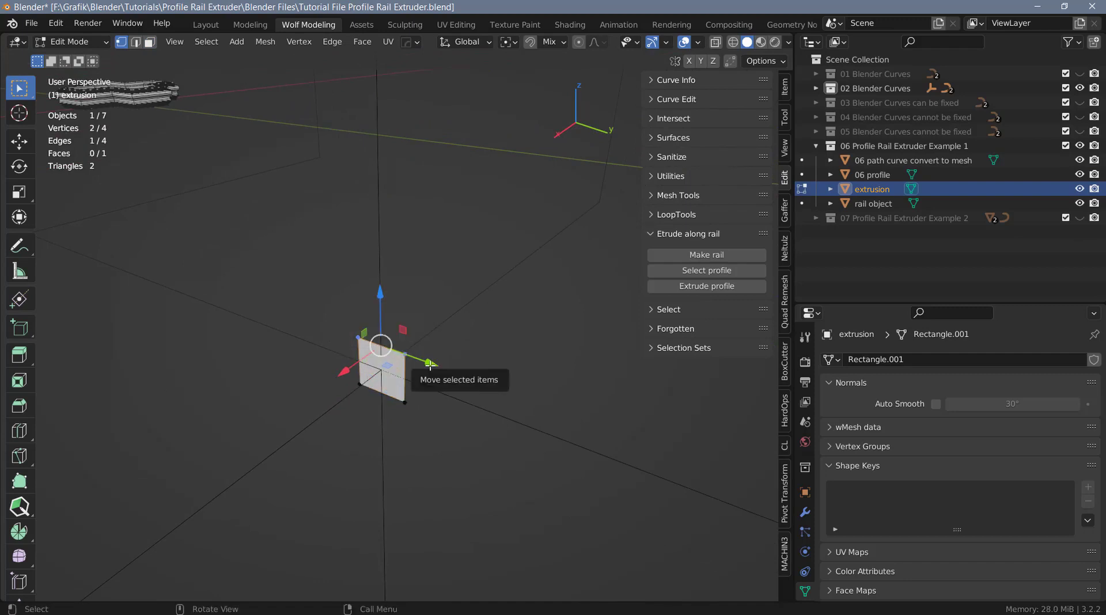
key(ctrl+shift+b)
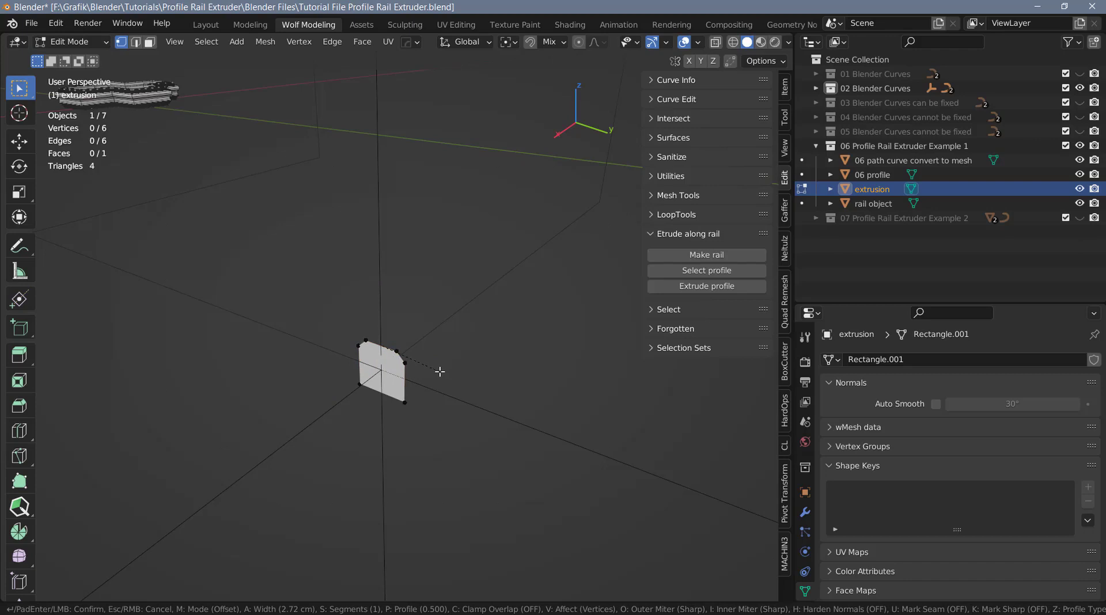
key(p)
click(379, 326)
Select all vertices of the notched profile and set the transform pivot point to Active Element.
drag(337, 317, 440, 444)
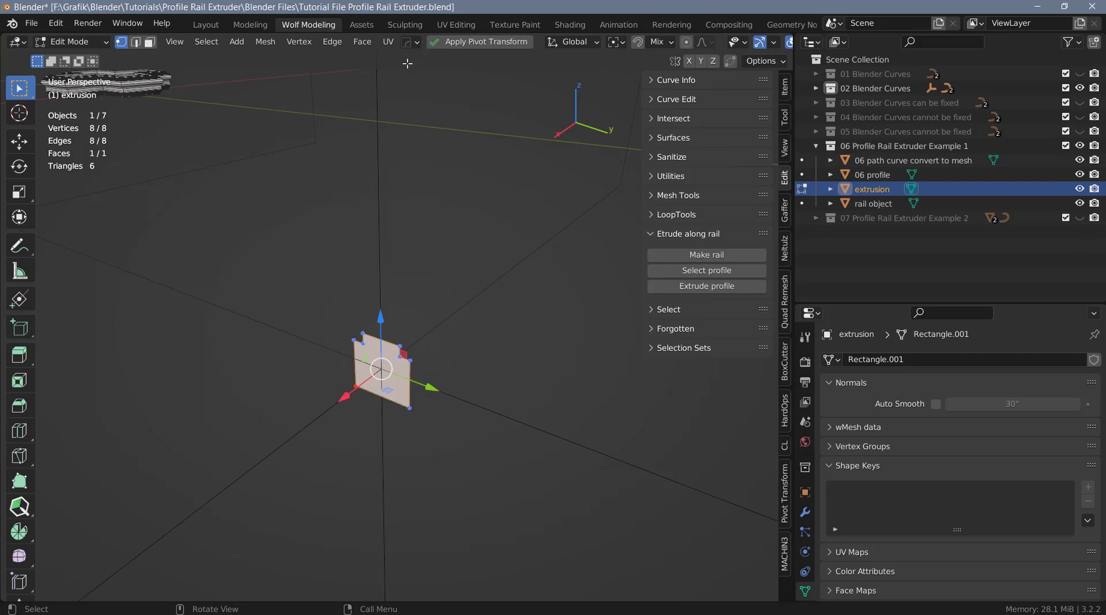
click(615, 42)
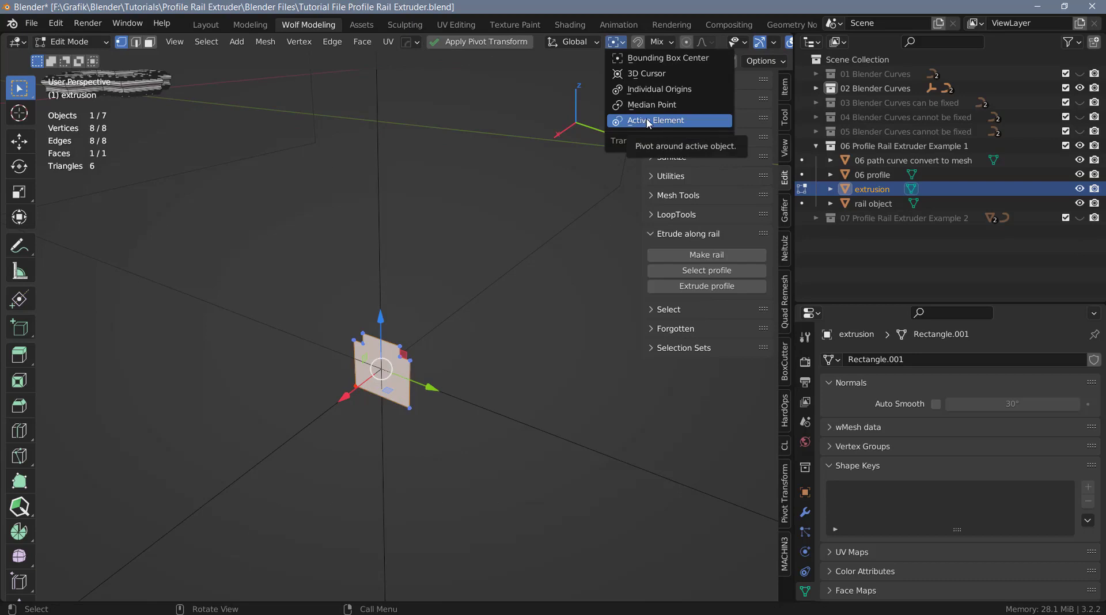
click(645, 121)
scroll(354, 415, up, 2)
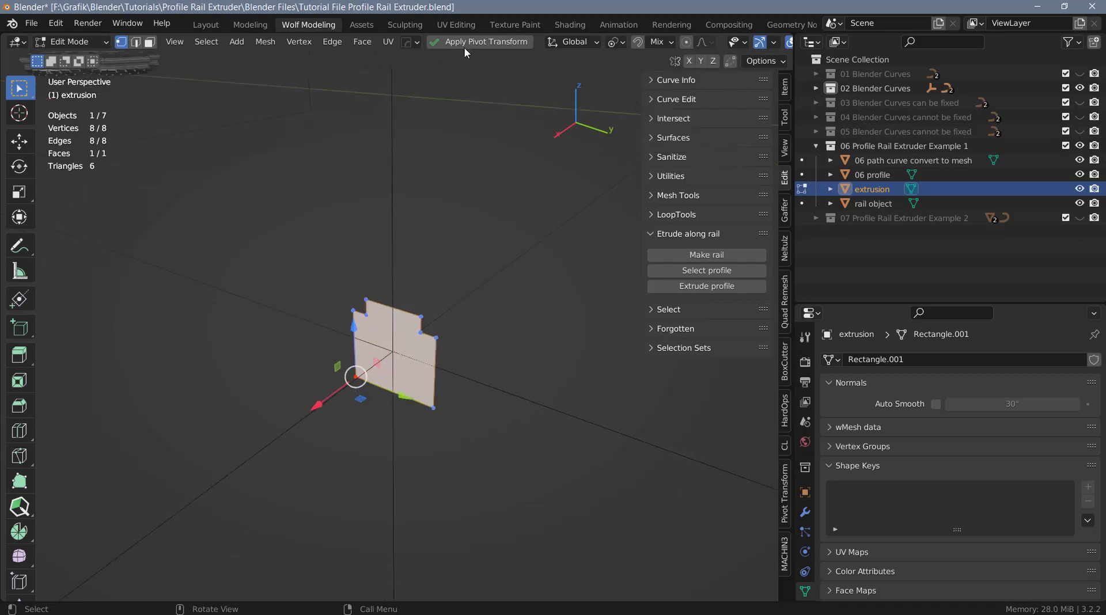
Move the whole notched profile 7.8515 cm along both Y and Z, snapping its lower corner to the rail's start point.
click(622, 43)
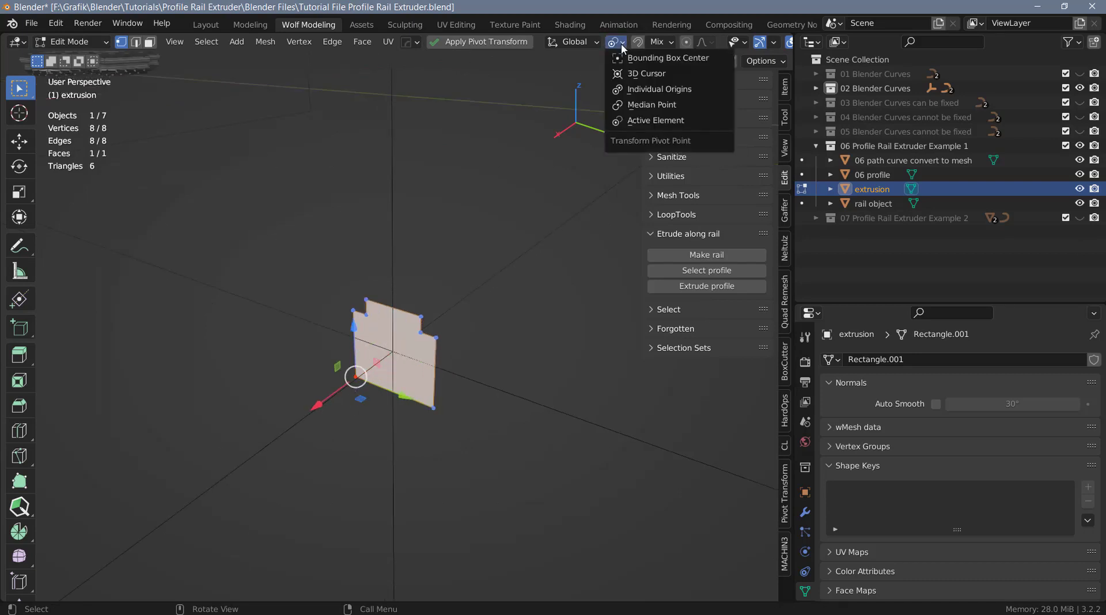
click(593, 43)
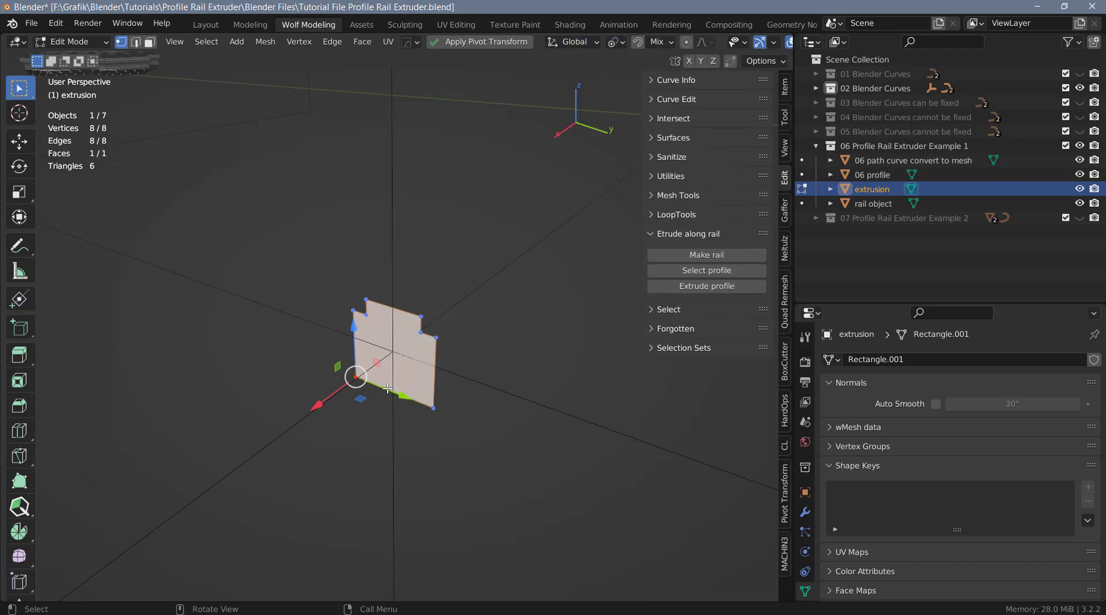
key(g)
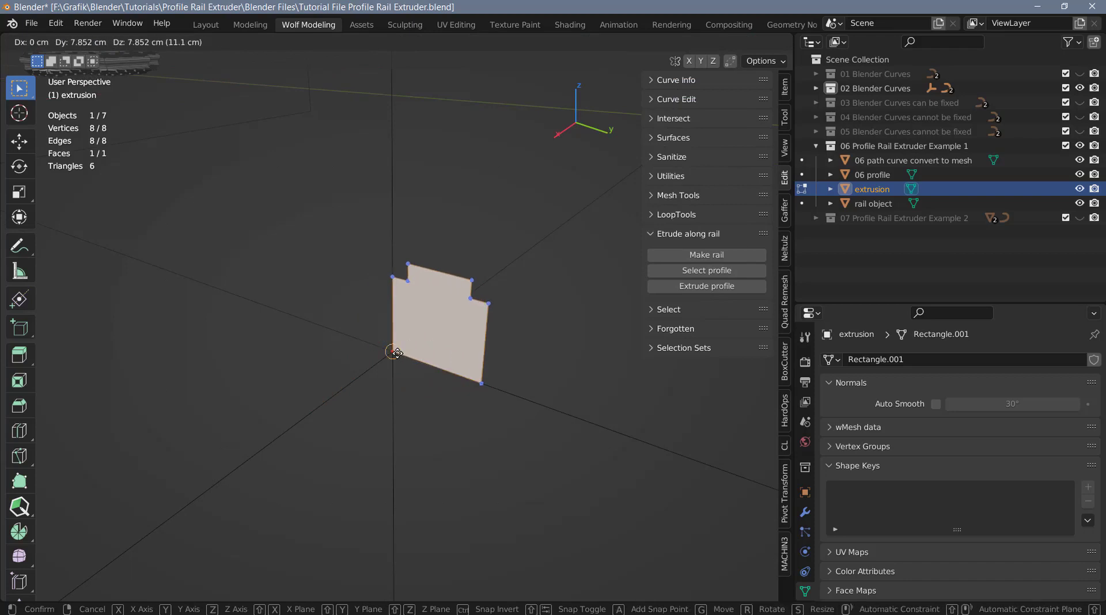
click(397, 353)
scroll(396, 354, down, 5)
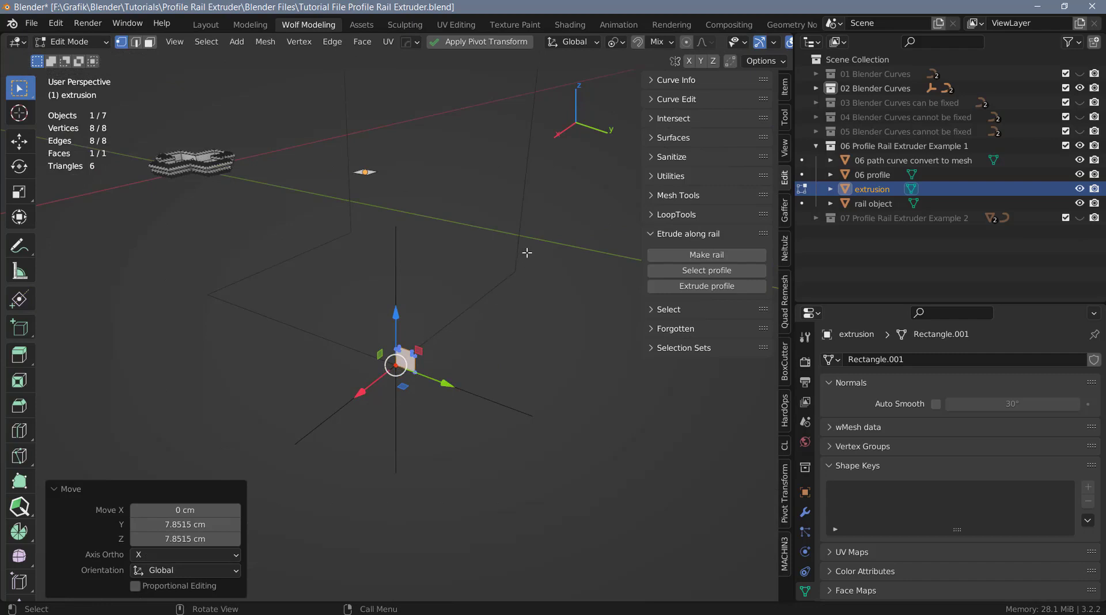
Extrude the notched profile face along the rail with Extrude profile and examine the two end faces at the start corner.
scroll(423, 370, up, 2)
key(3)
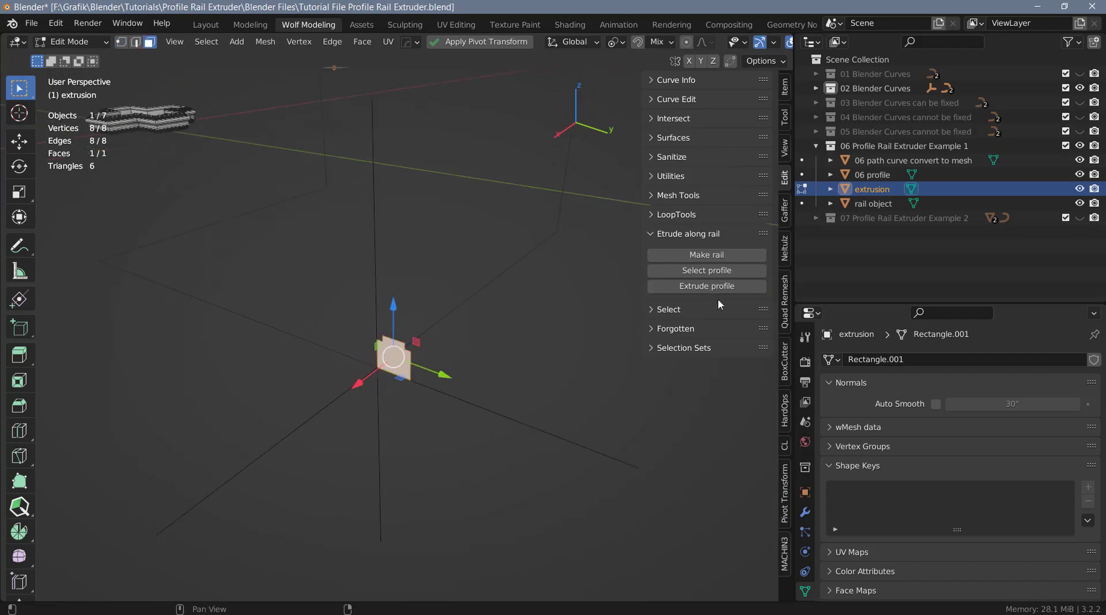
click(700, 286)
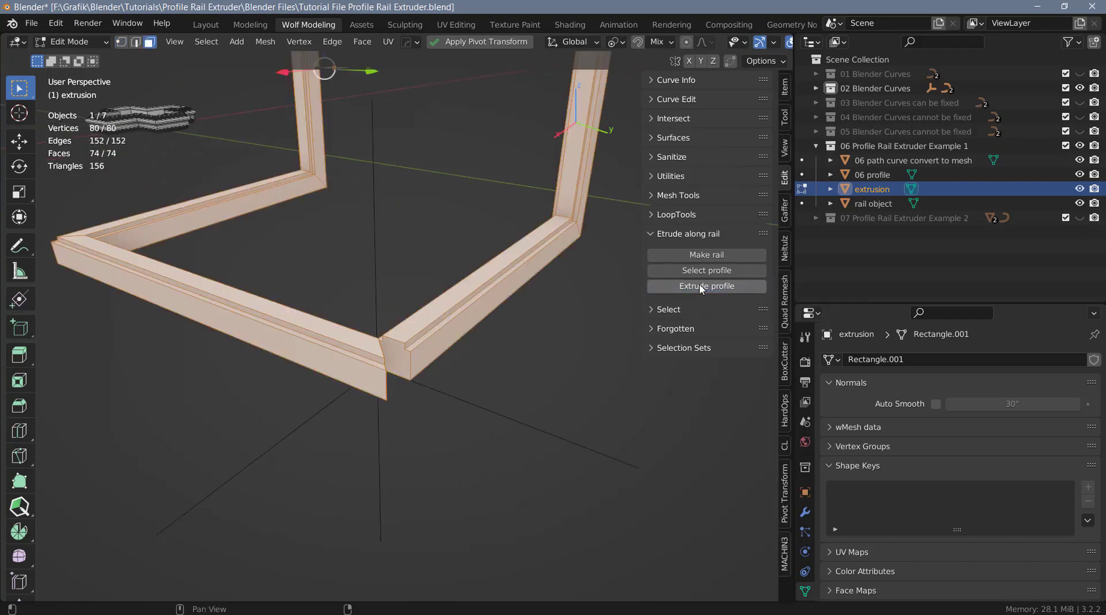
scroll(397, 397, down, 2)
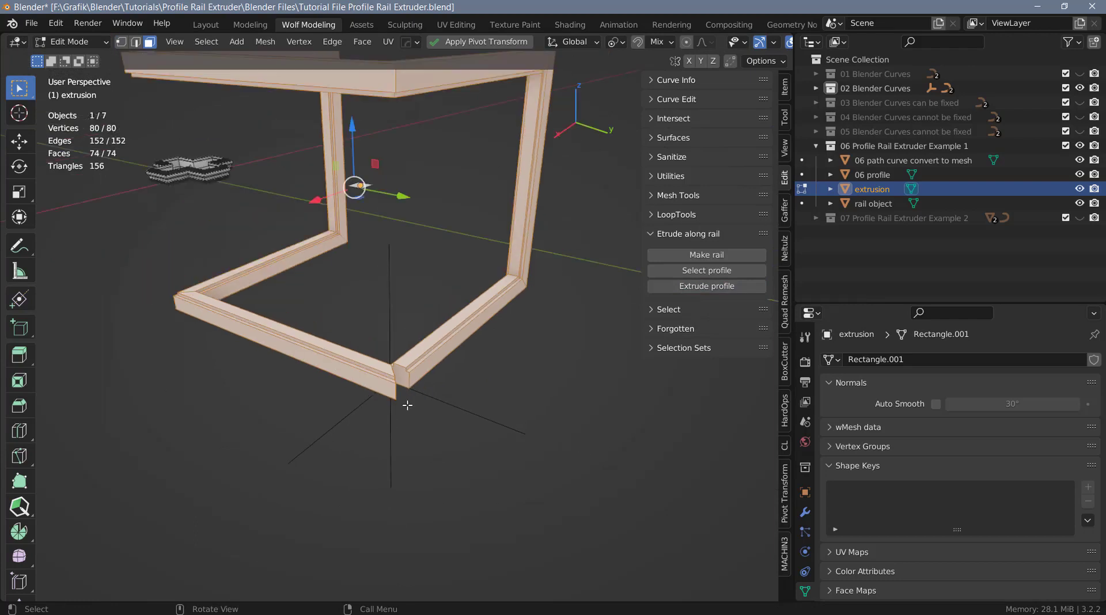
scroll(410, 397, up, 3)
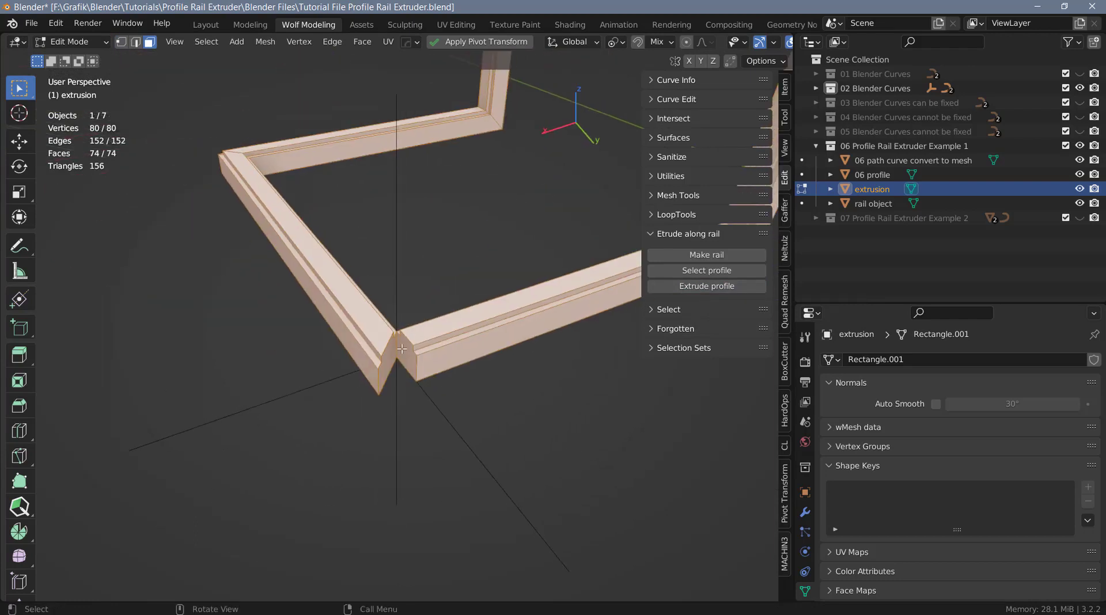
scroll(402, 348, up, 1)
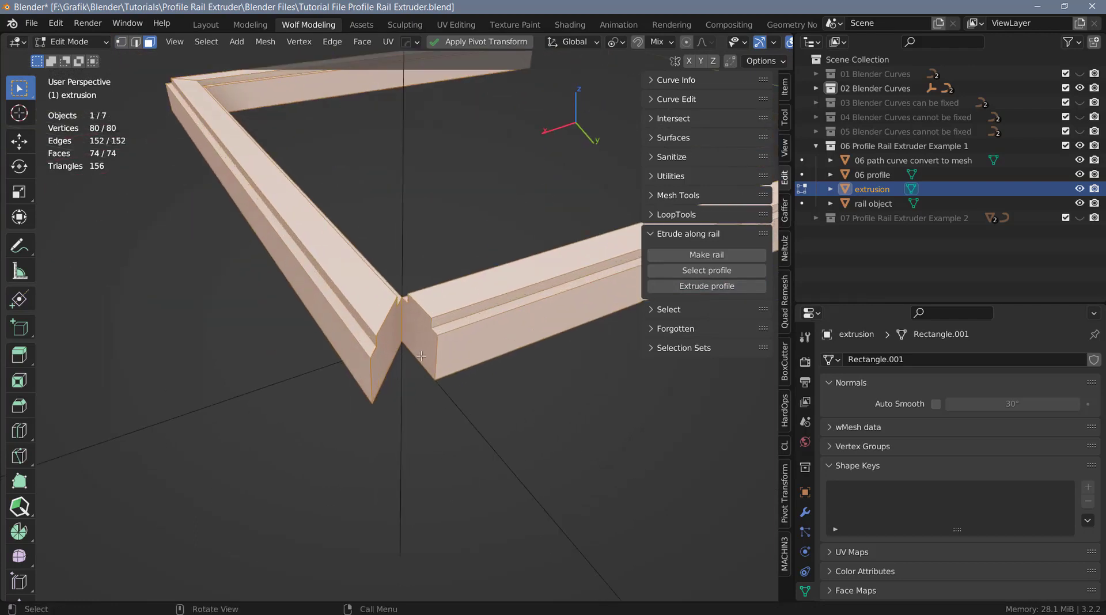
middle_drag(410, 345, 426, 298)
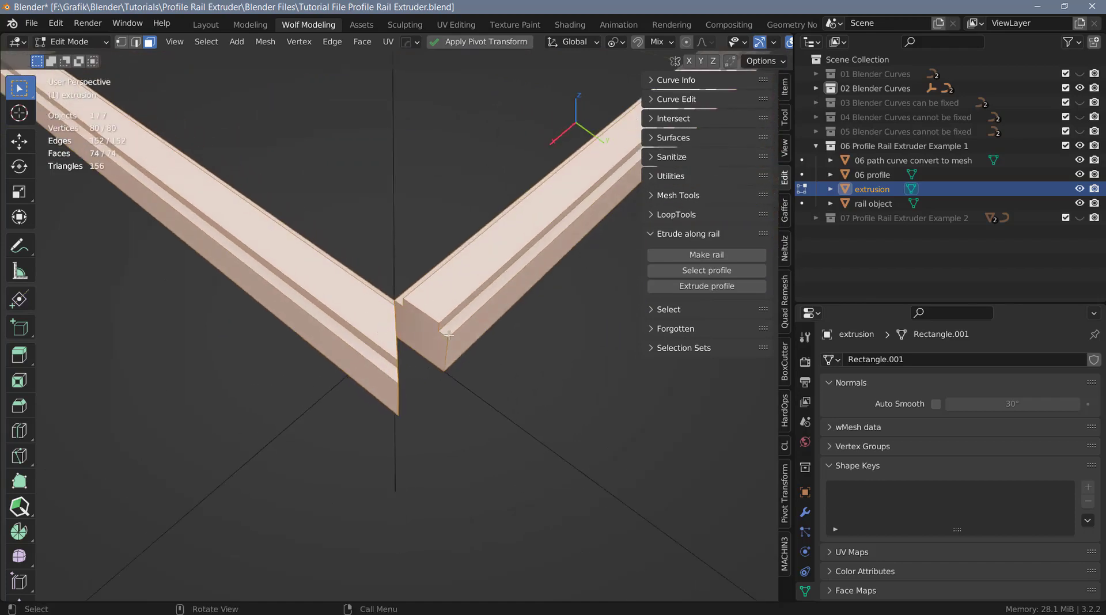
Move one end face of the extrusion -21.602 cm along X and bridge it to the opposite end face.
click(421, 328)
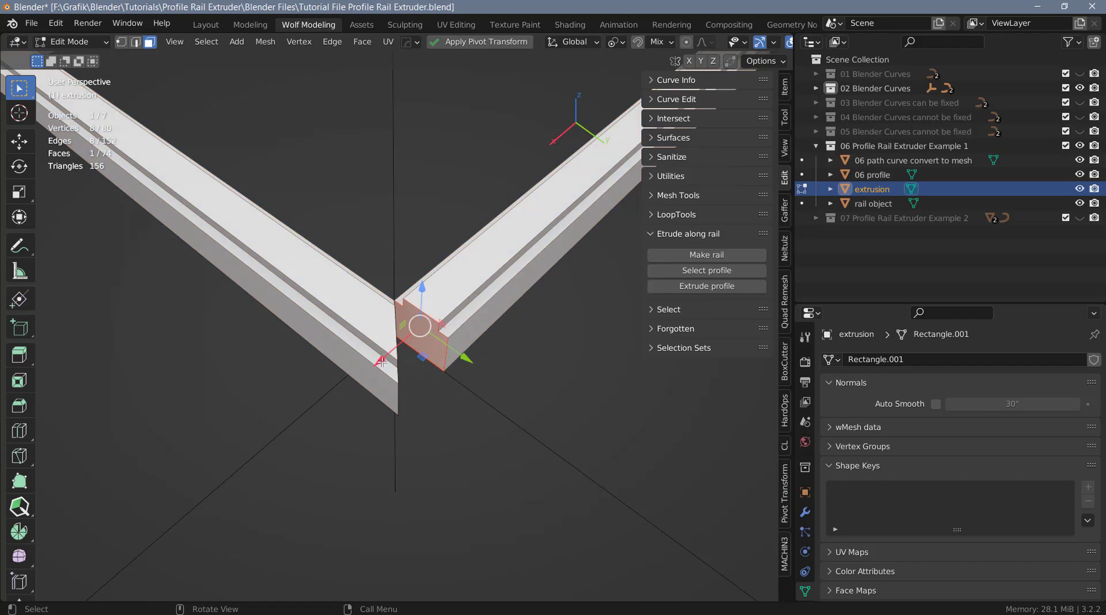
drag(381, 361, 461, 320)
middle_drag(461, 320, 281, 300)
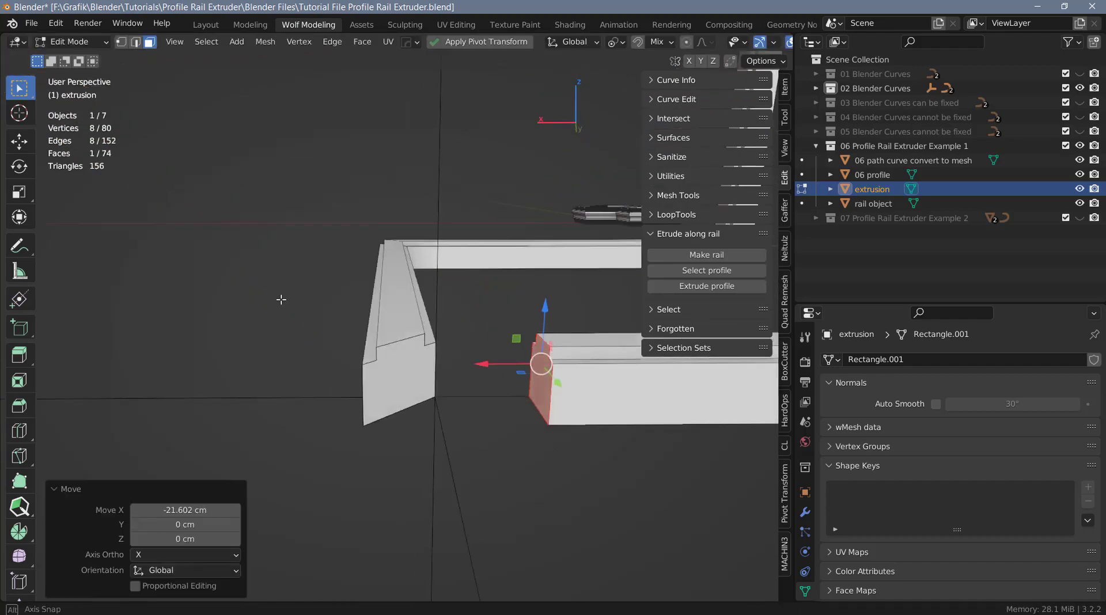
shift+click(397, 380)
key(q)
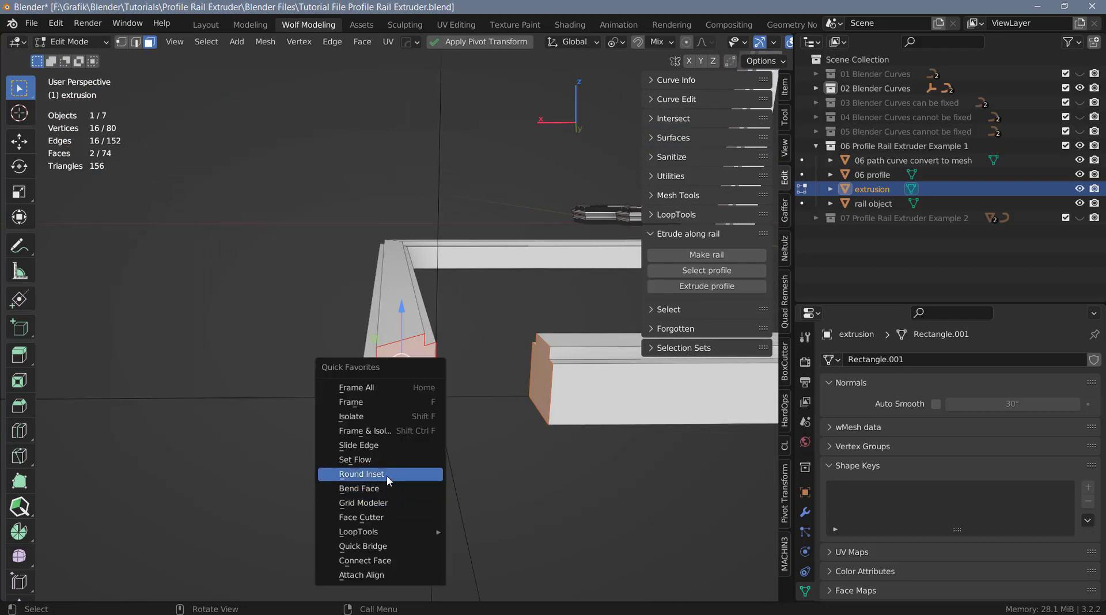
click(397, 546)
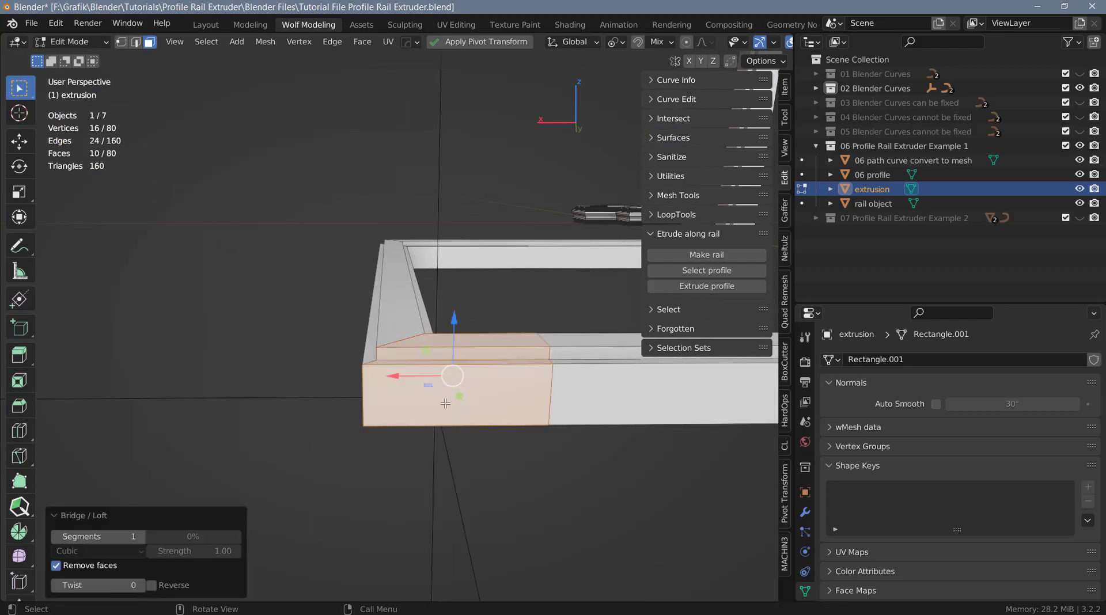
middle_drag(442, 407, 448, 404)
Merge all vertices of the extrusion by distance and dissolve the extra edge loop beside the bridged corner.
key(1)
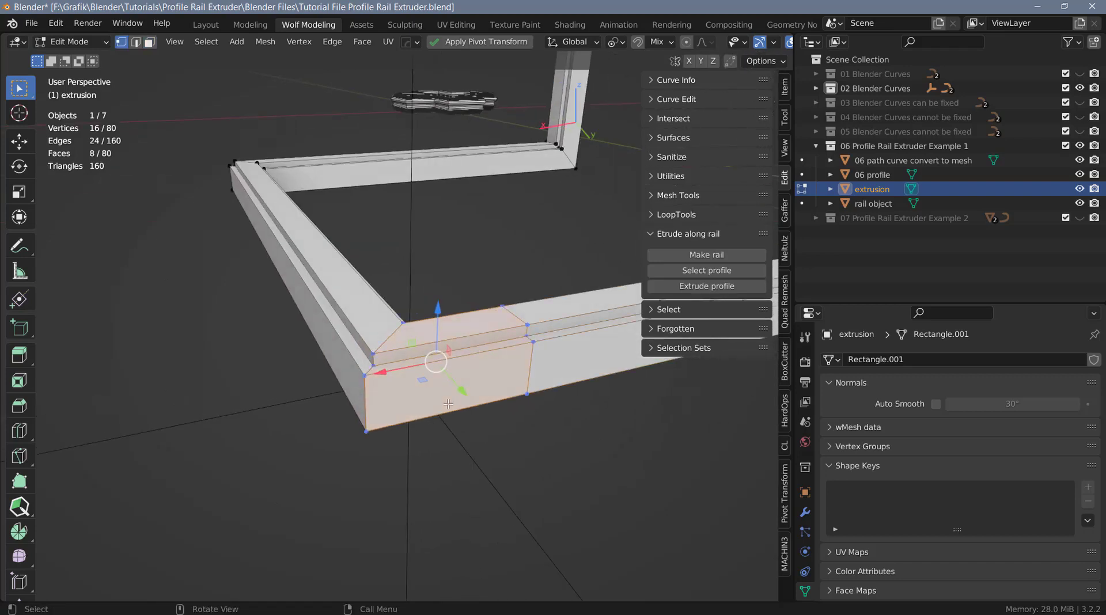
key(a)
key(m)
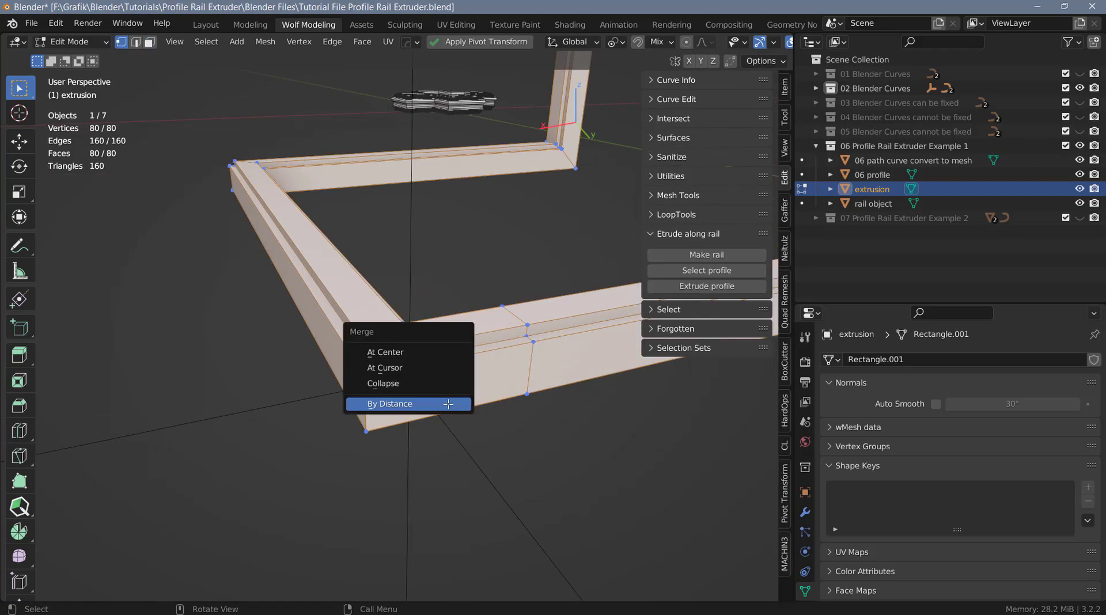
click(448, 404)
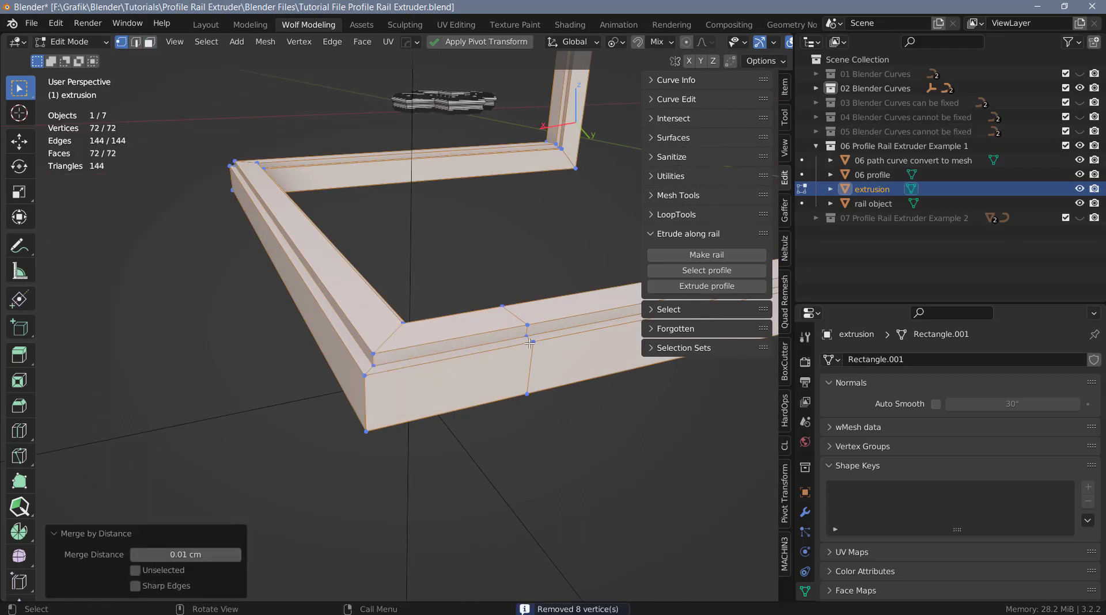
key(2)
click(516, 313)
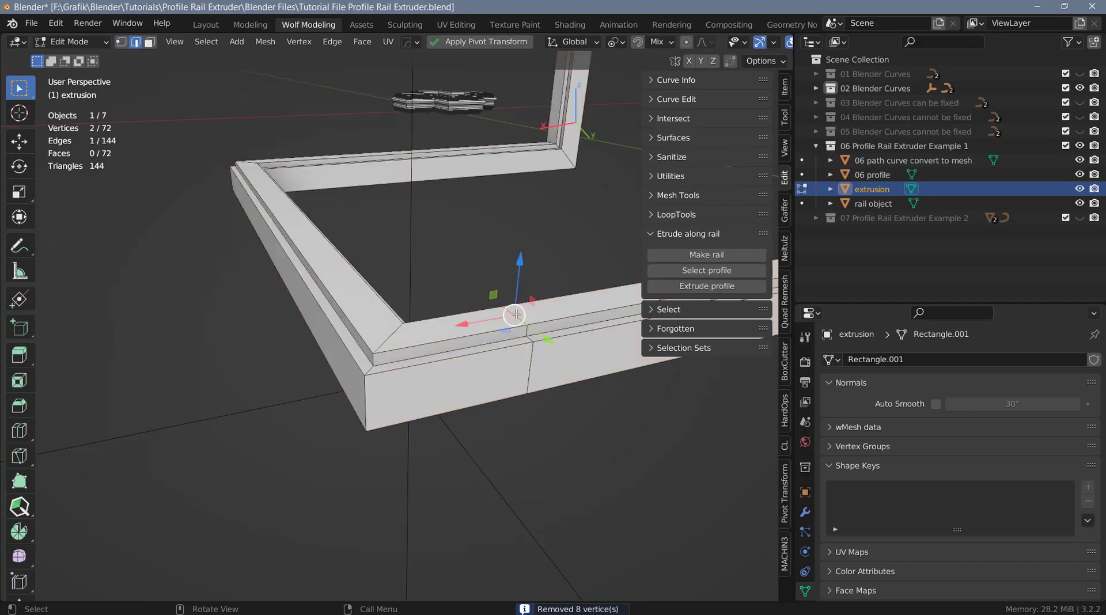
alt+click(516, 314)
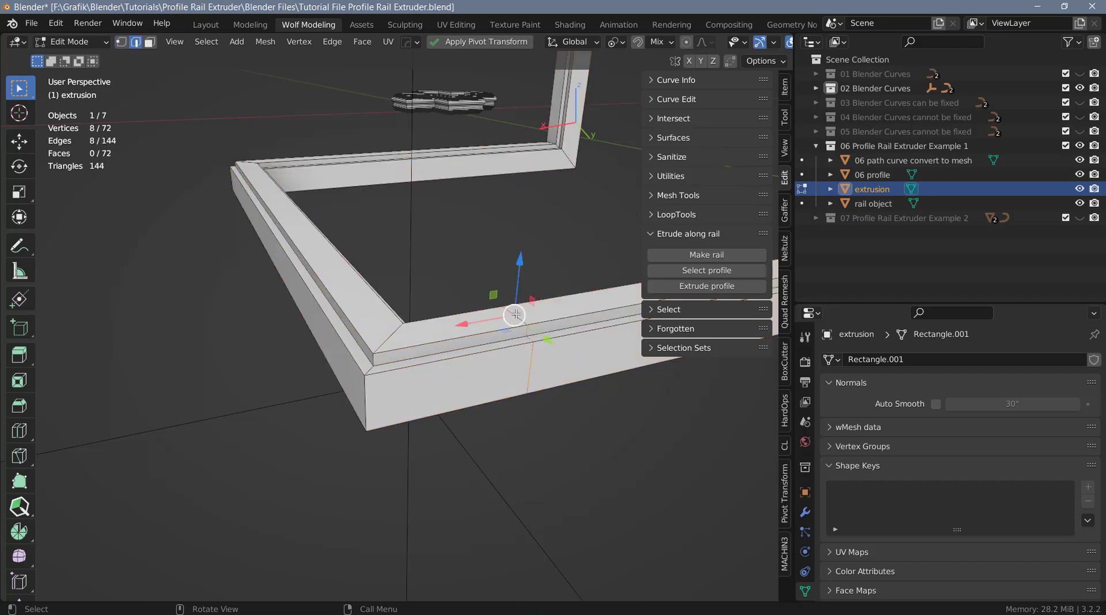
key(ctrl+x)
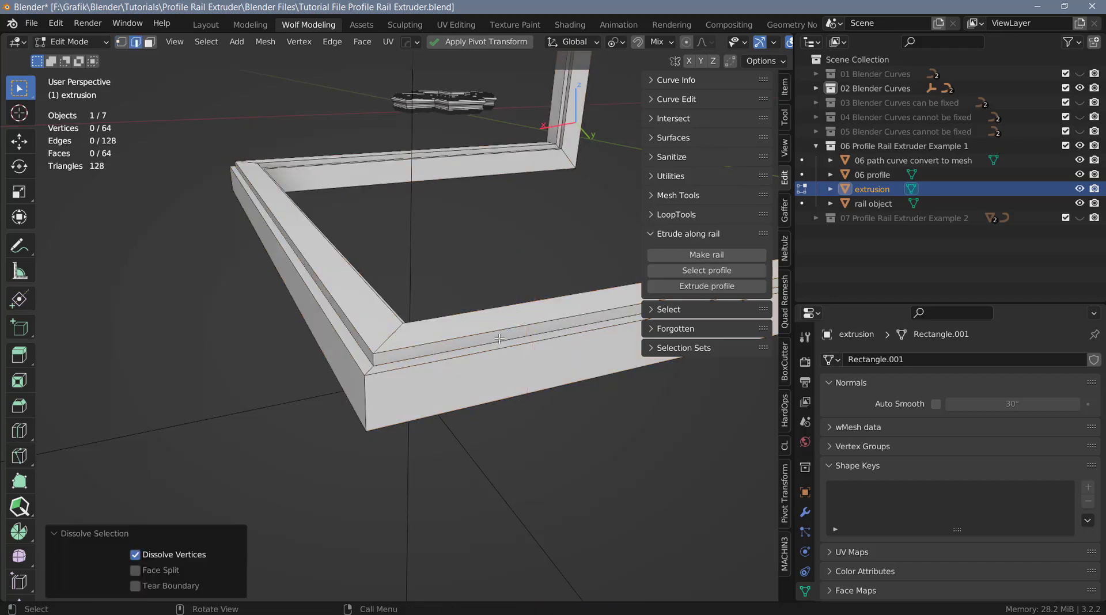
Undo the loop dissolve, vertex merge, bridge and end face move.
key(ctrl+r)
scroll(461, 349, up, 1)
click(460, 350)
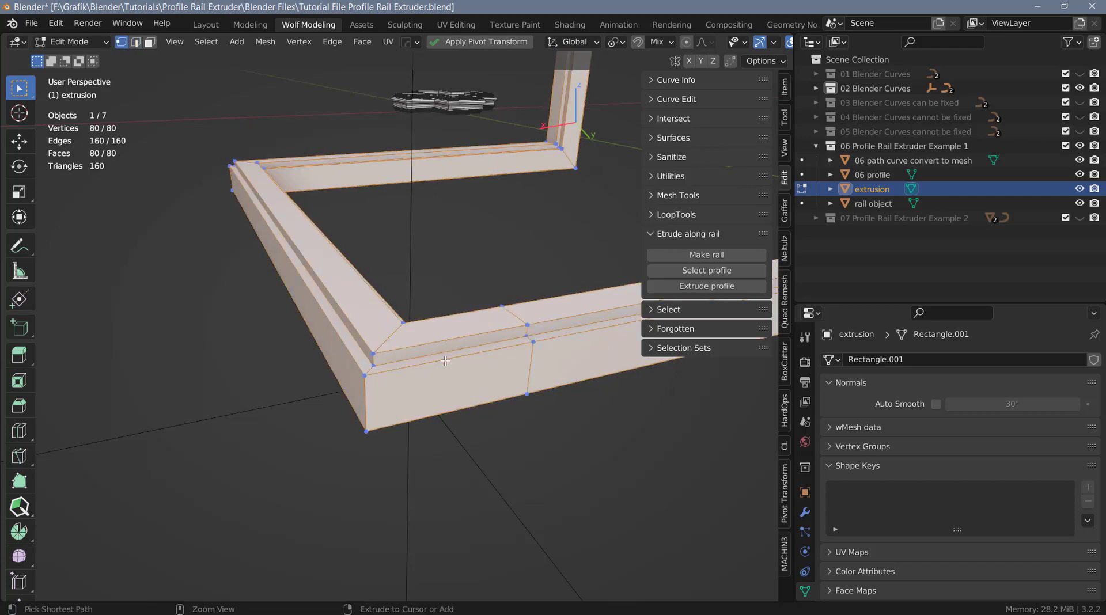
key(3)
key(ctrl+x)
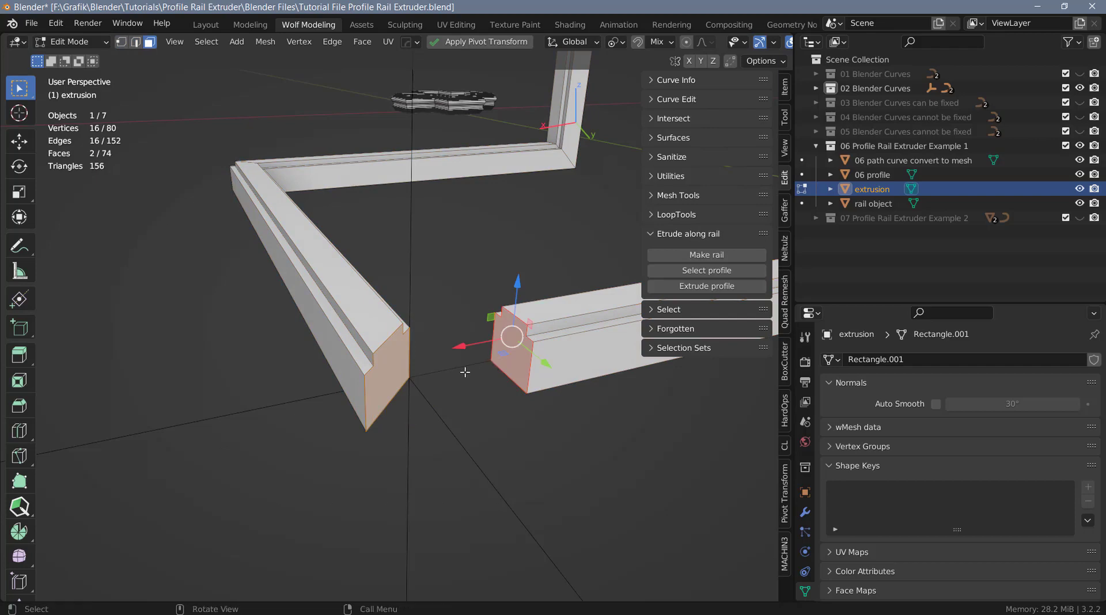
key(ctrl+z)
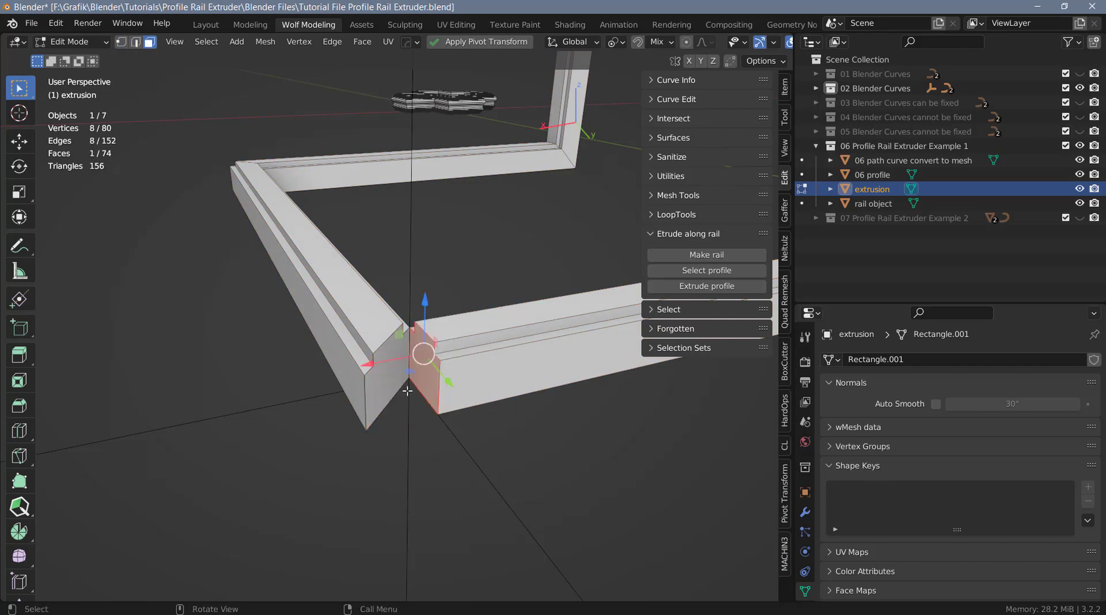
Try moving the end face about 8.61 cm along X to close the corner, and undo back to the flat profile.
key(g)
key(x)
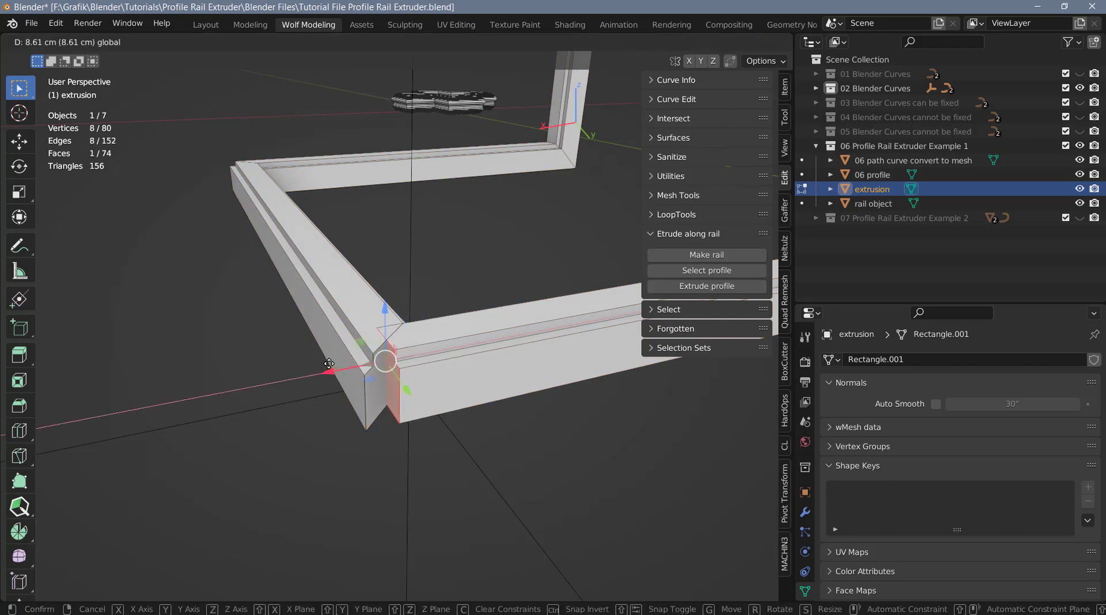
click(412, 387)
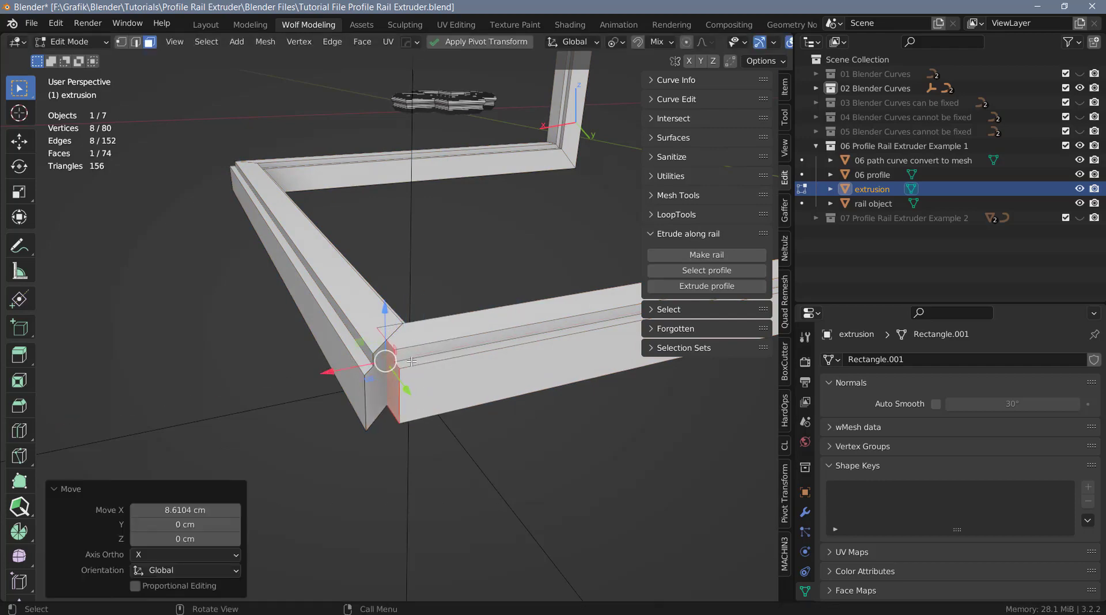
middle_drag(411, 361, 374, 388)
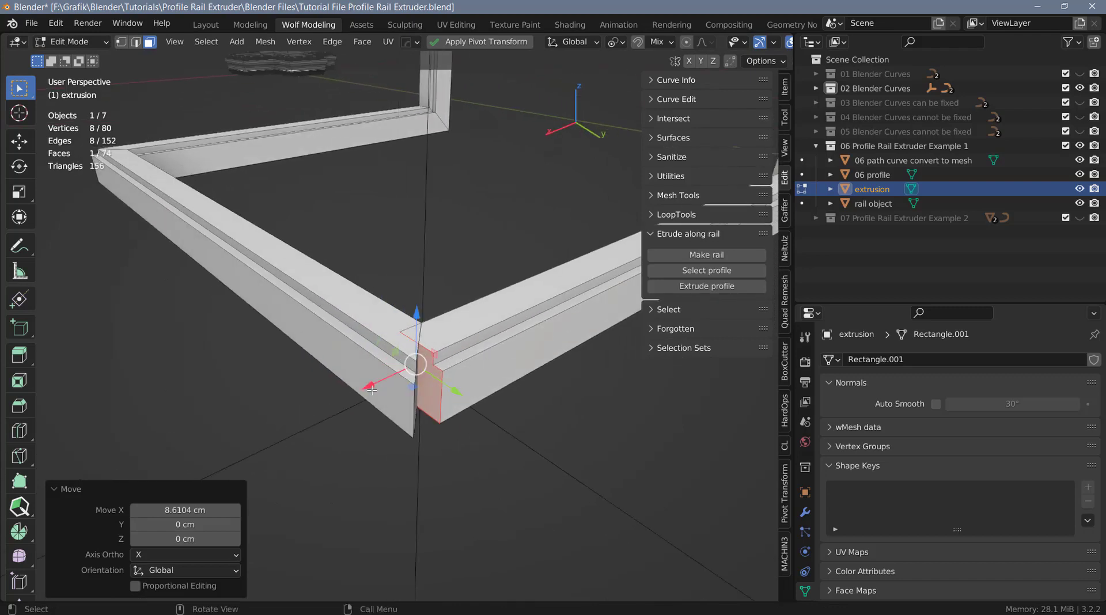
key(shift+h)
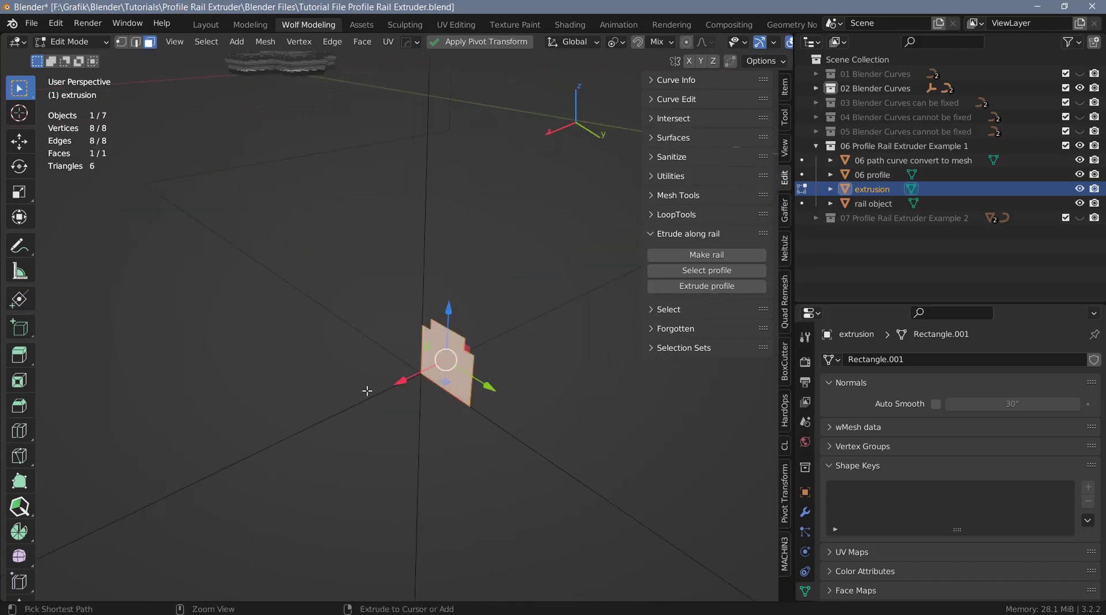
Try extruding the profile after shifting it along X away from the rail's start point, and undo both operations.
drag(403, 382, 521, 343)
click(680, 288)
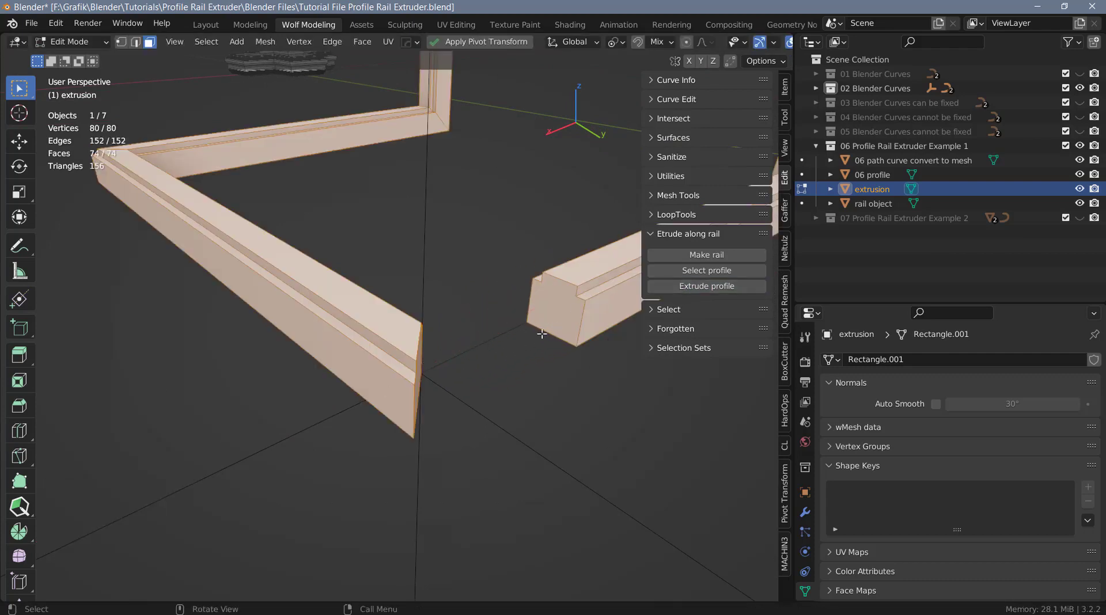
key(ctrl+z)
key(ctrl+z)
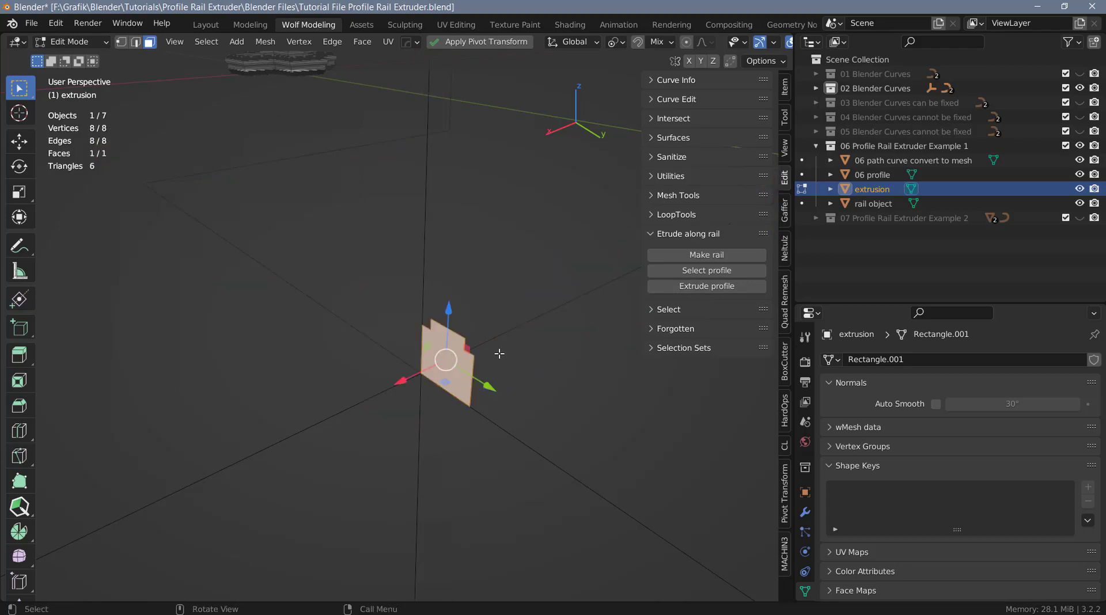
Rotate all profile vertices -45° about the global Z axis around the lower corner at the rail's start point.
key(1)
scroll(425, 380, up, 3)
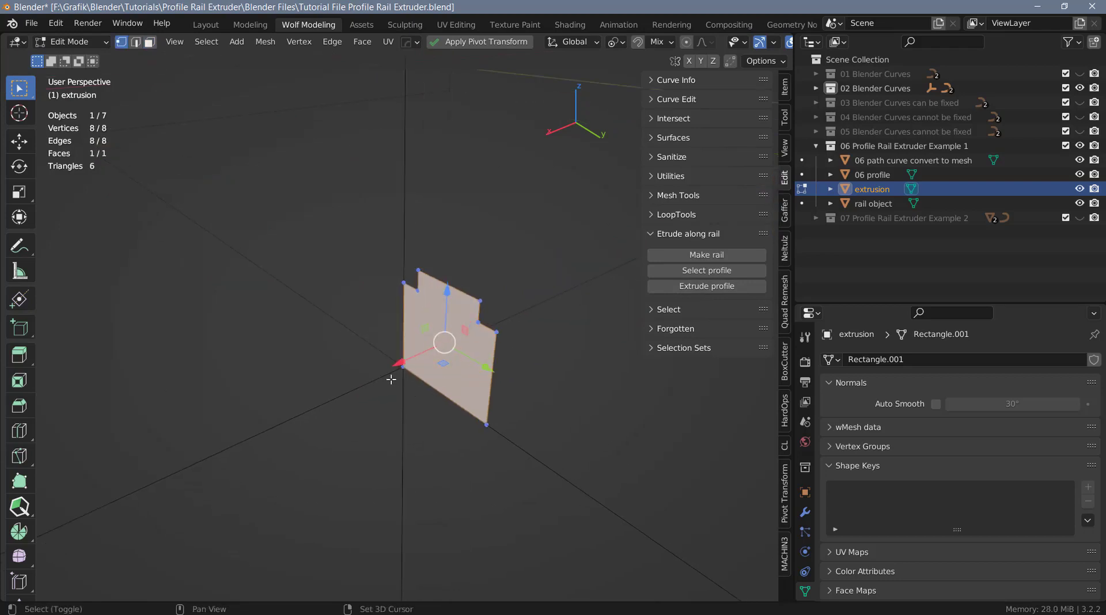
shift+right_click(397, 405)
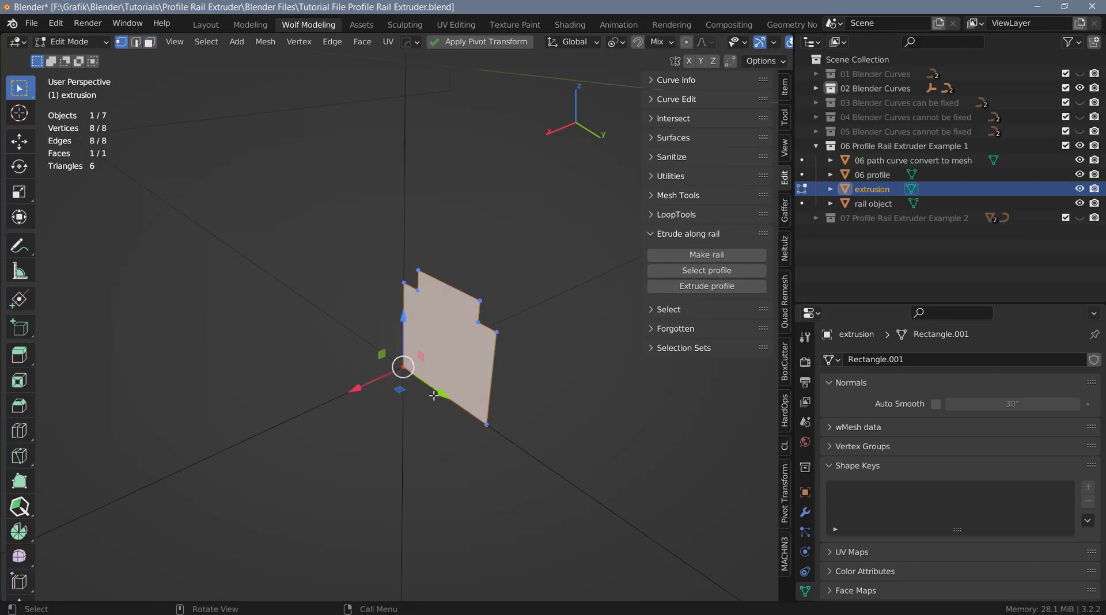
key(shift+space)
key(r)
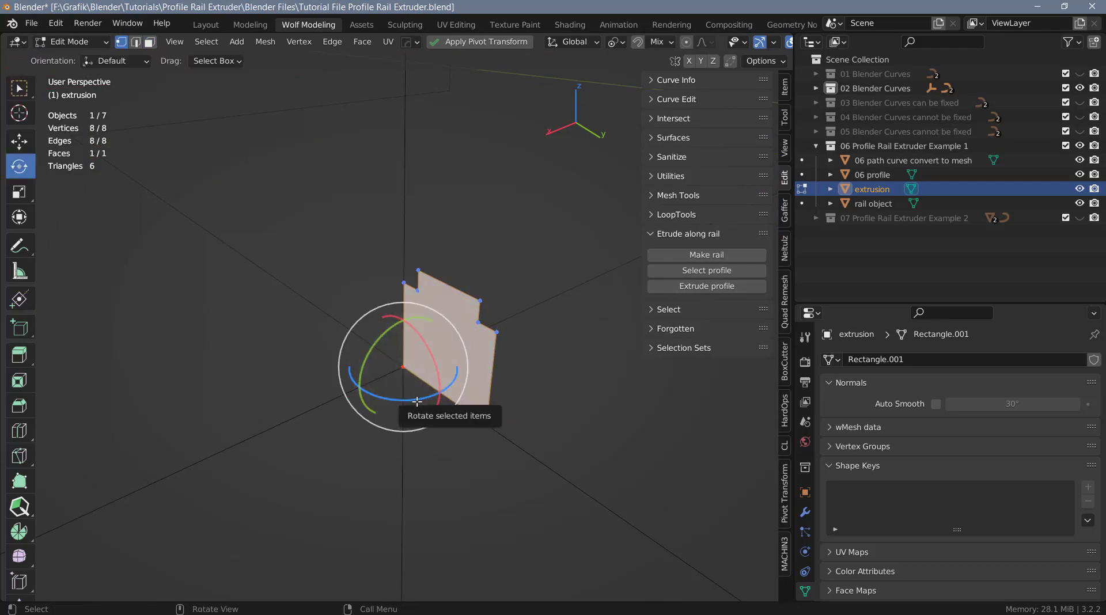
drag(417, 401, 364, 389)
Extrude the rotated profile along the whole rail with Extrude profile and view the complete frame.
scroll(363, 389, down, 3)
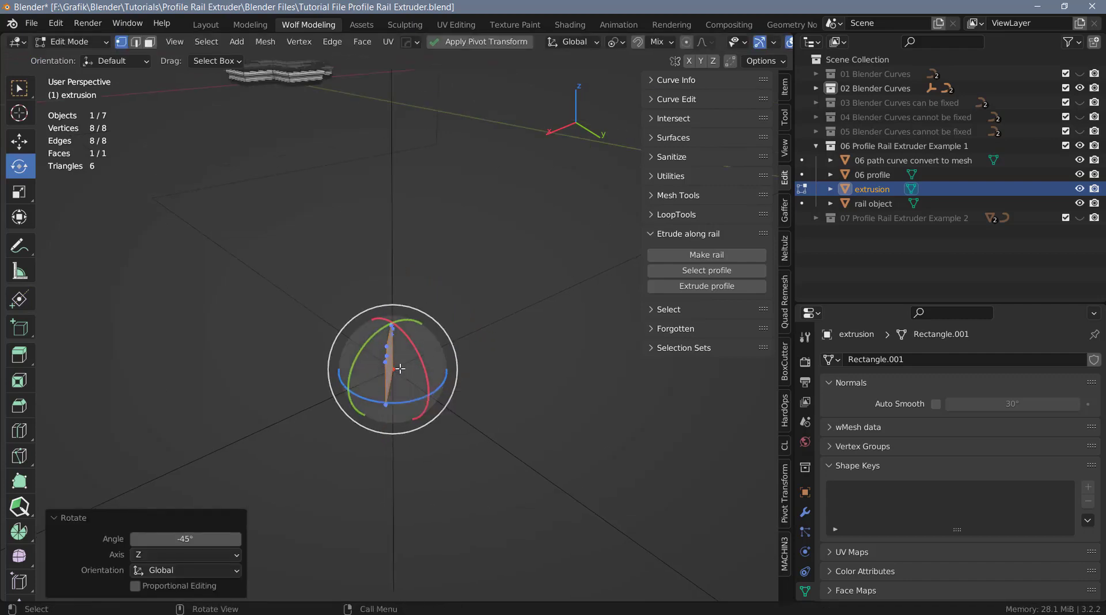
click(702, 287)
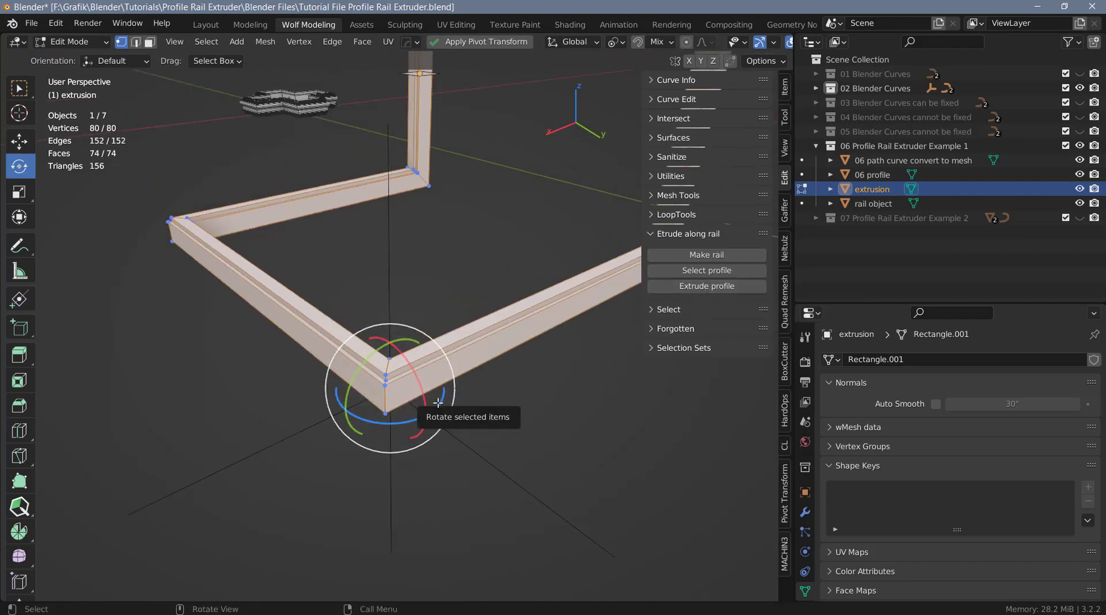
scroll(437, 400, down, 5)
scroll(443, 380, down, 3)
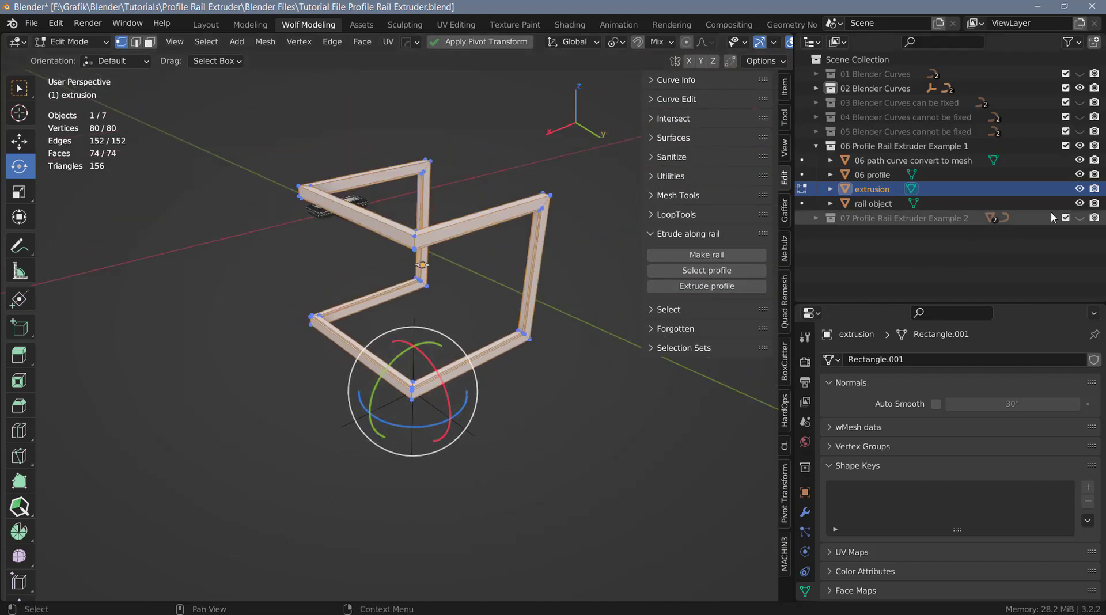
Collapse and hide the 06 Profile Rail Extruder Example 1 collection, and show the 07 Profile Rail Extruder Example 2 collection.
click(820, 145)
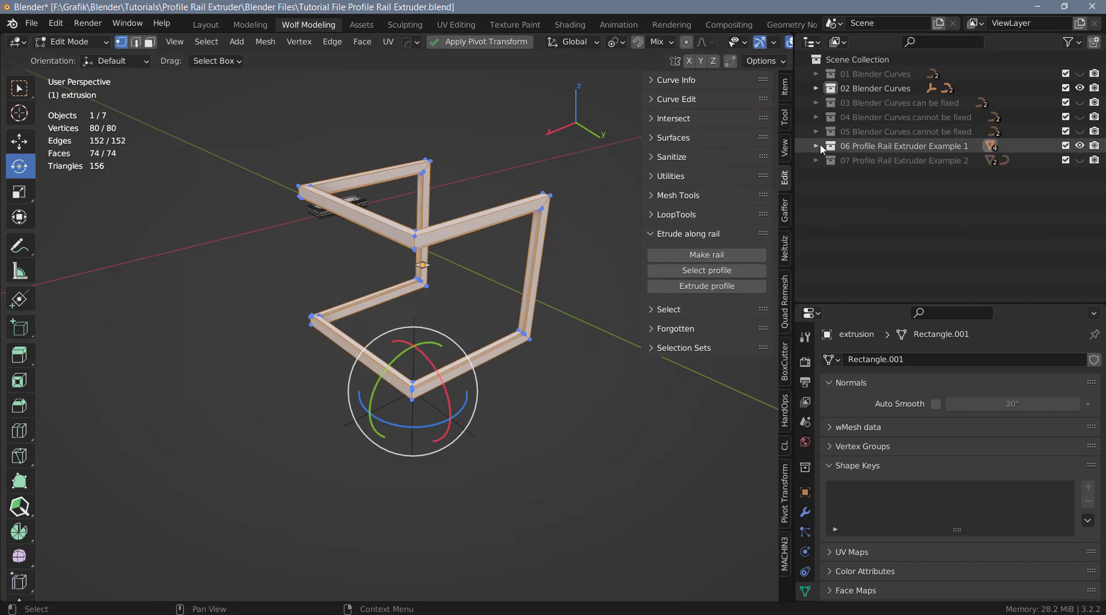
click(1079, 146)
click(1079, 160)
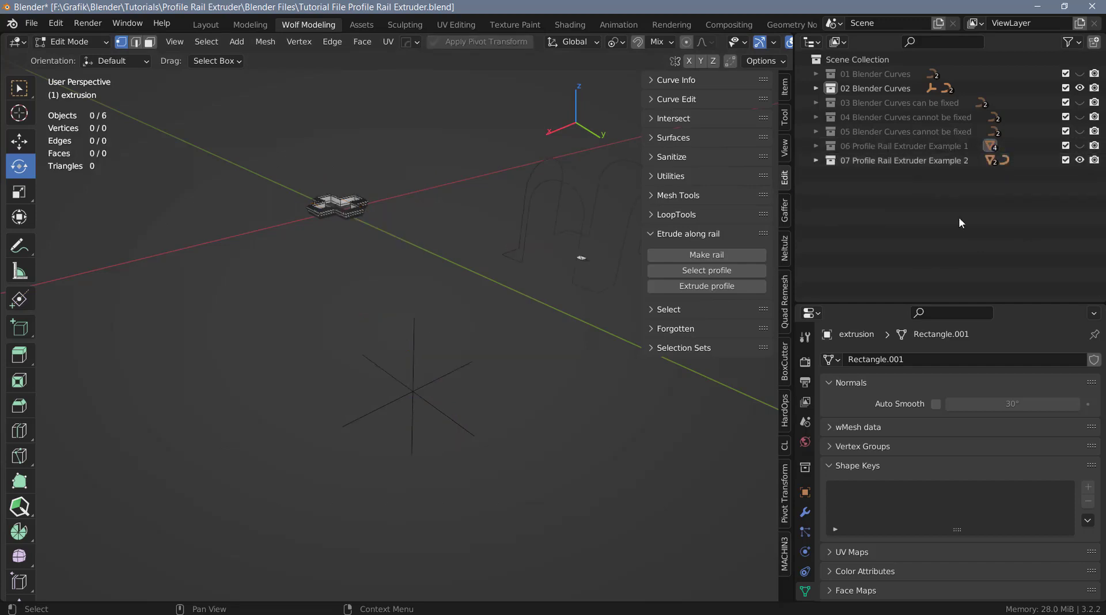
Delete the leftover rail object from the Example 1 collection and the start point empty from the scene.
click(815, 147)
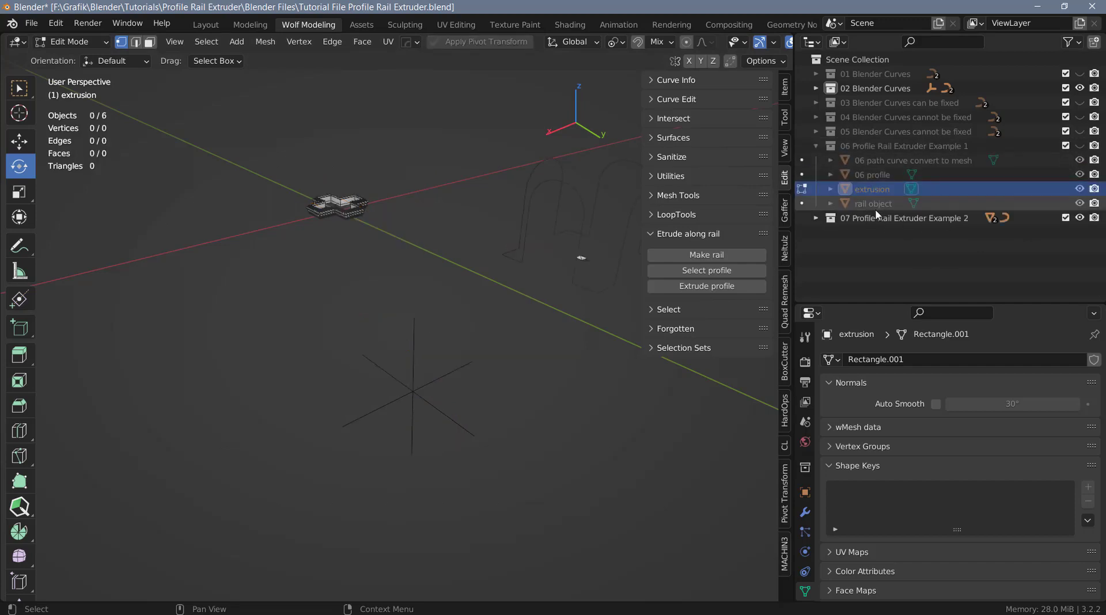
click(871, 205)
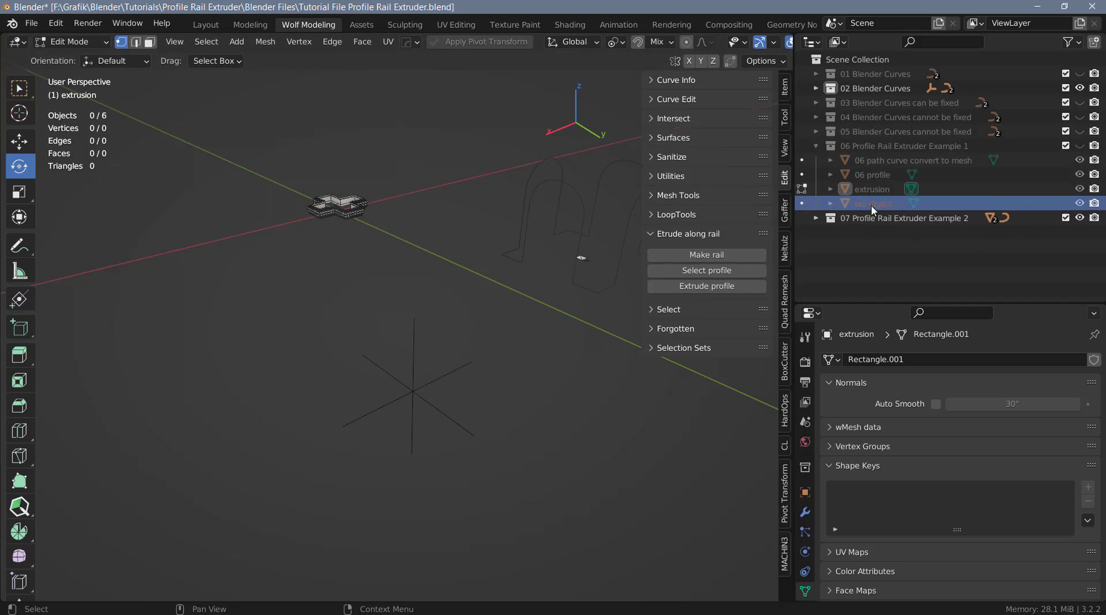
key(x)
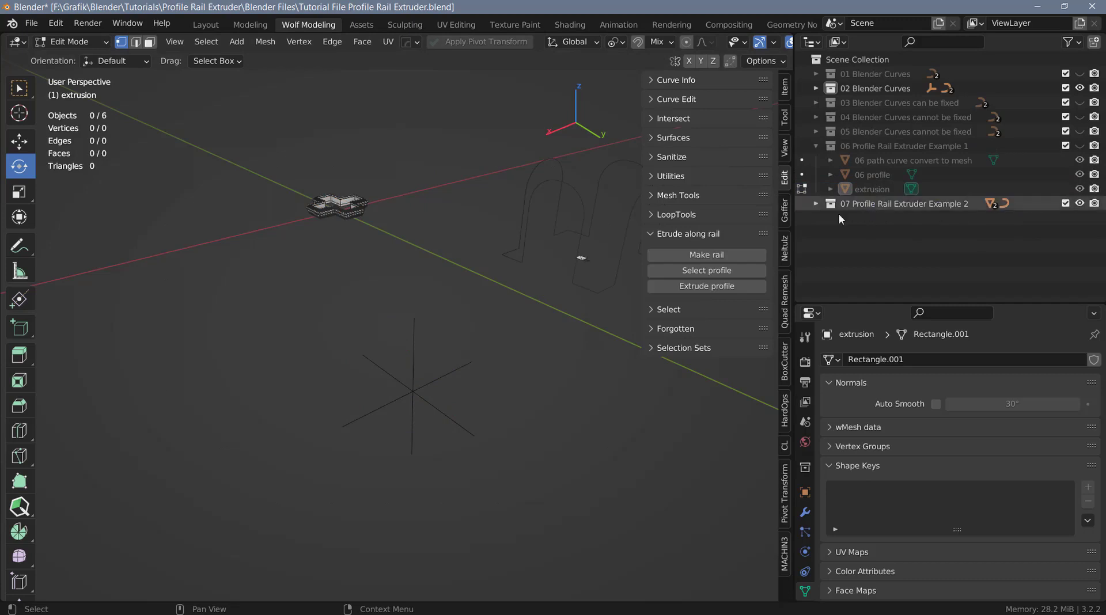
key(Tab)
click(412, 391)
key(Delete)
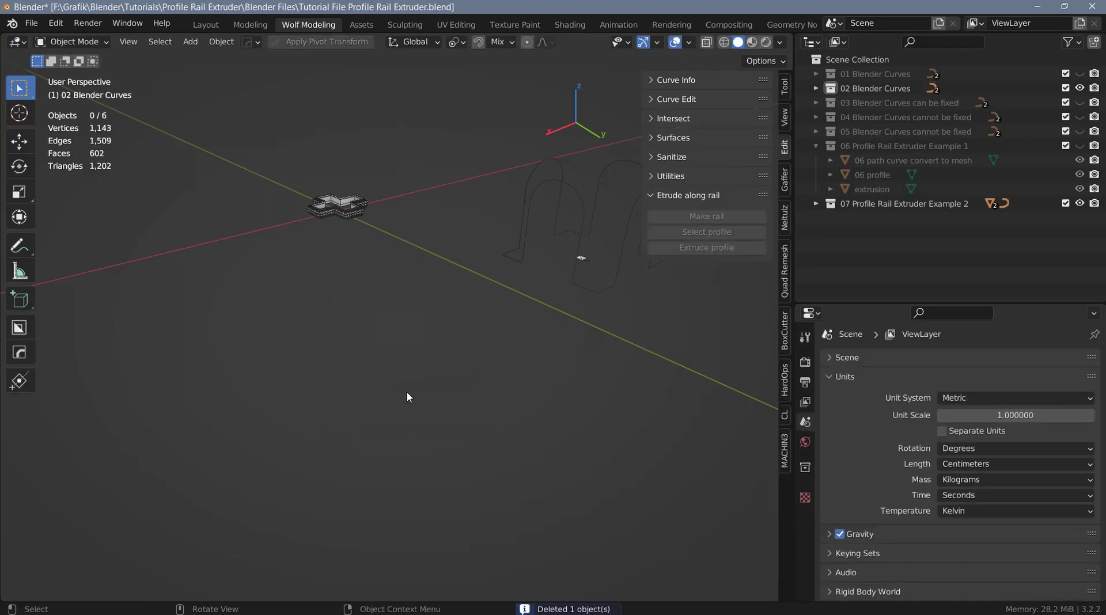
Isolate the 07 Profile Rail Extruder Example 2 collection and delete the 07 profile 1 object from it.
key(7)
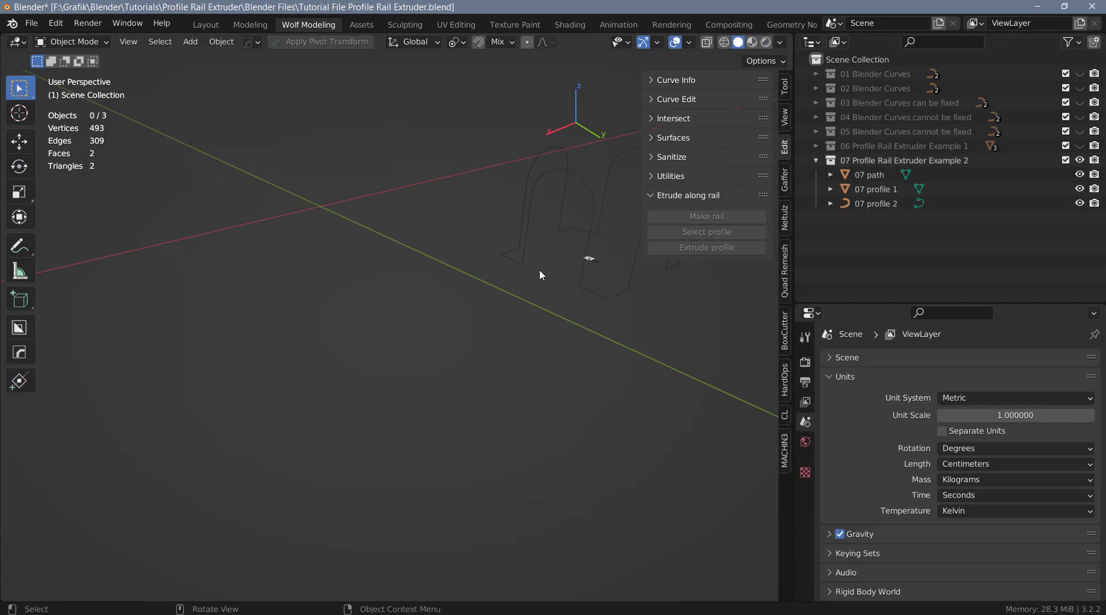
scroll(575, 265, up, 1)
middle_drag(600, 260, 464, 308)
click(878, 189)
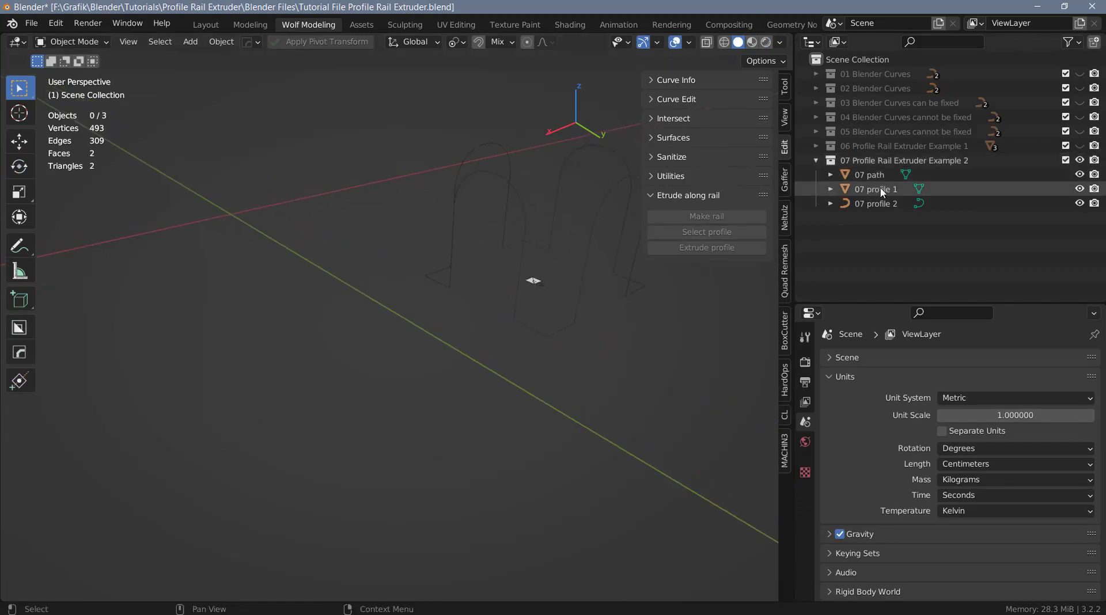
key(Delete)
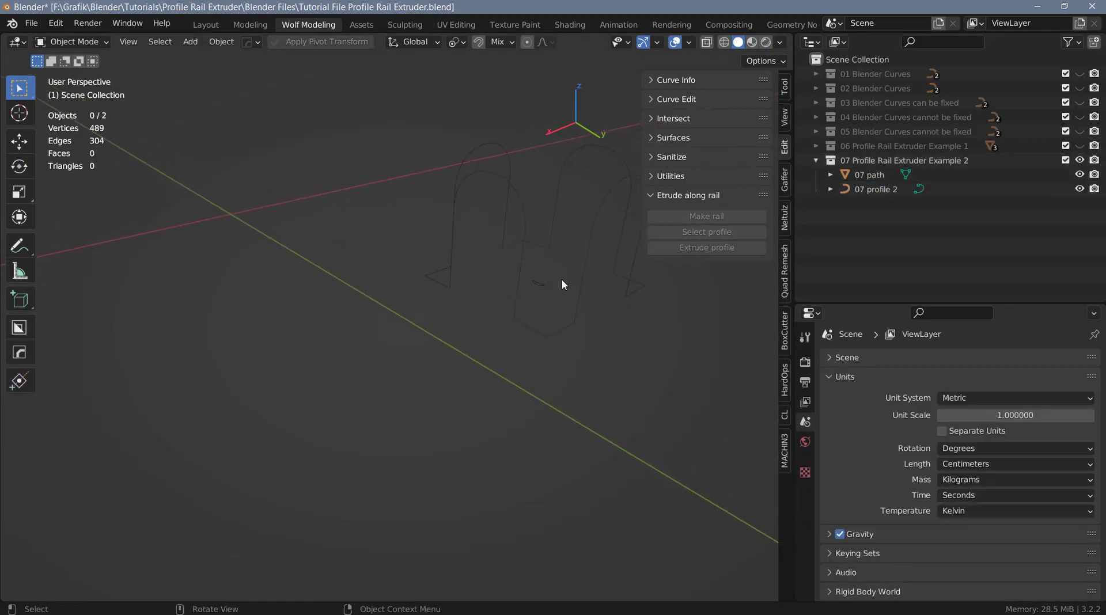
Select the 07 path object and examine its arches and pointed lower corners.
scroll(541, 276, up, 6)
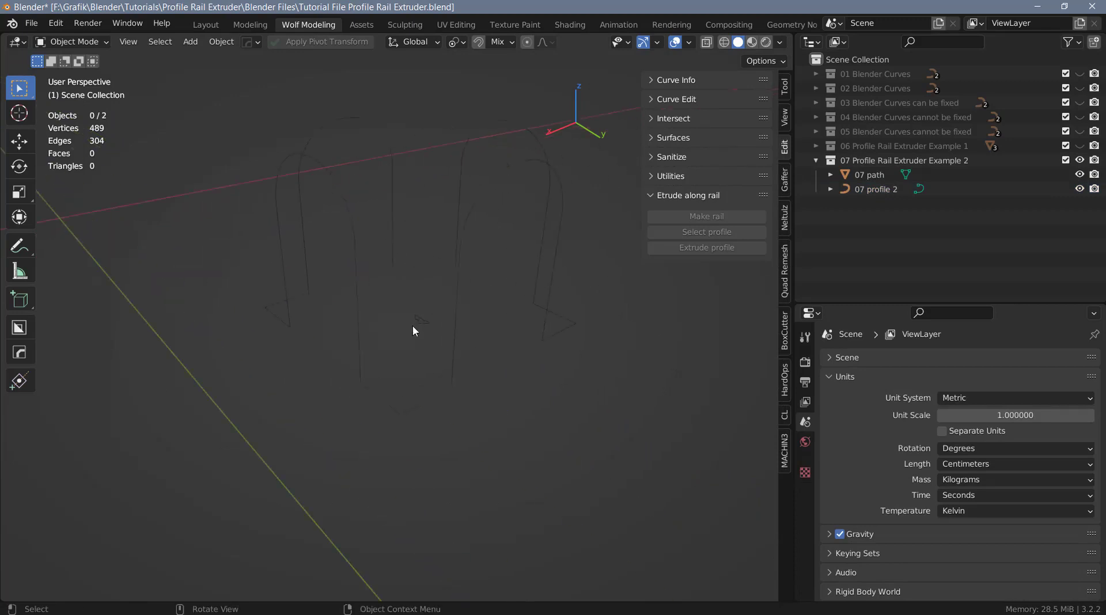
scroll(360, 364, down, 4)
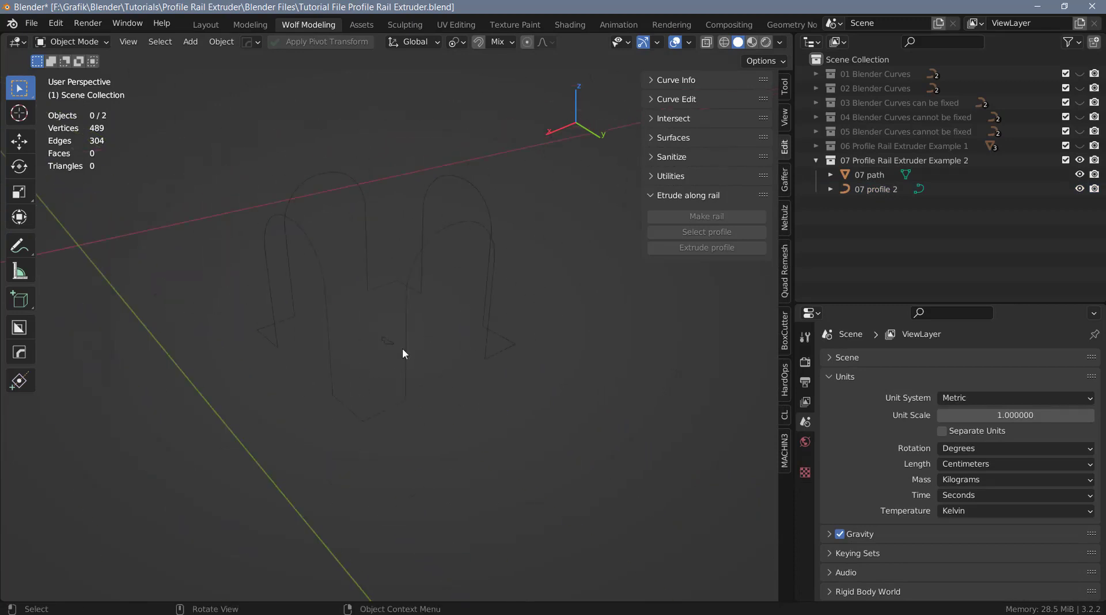
click(421, 372)
scroll(456, 376, up, 2)
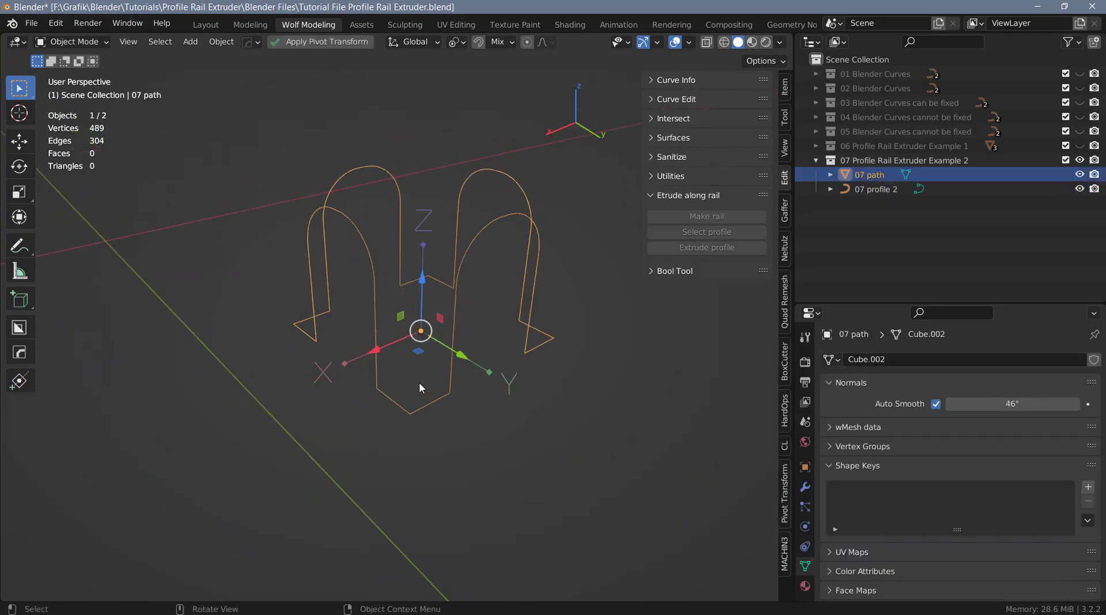
mouse_move(420, 381)
middle_down()
mouse_move(396, 364)
mouse_move(423, 364)
middle_up()
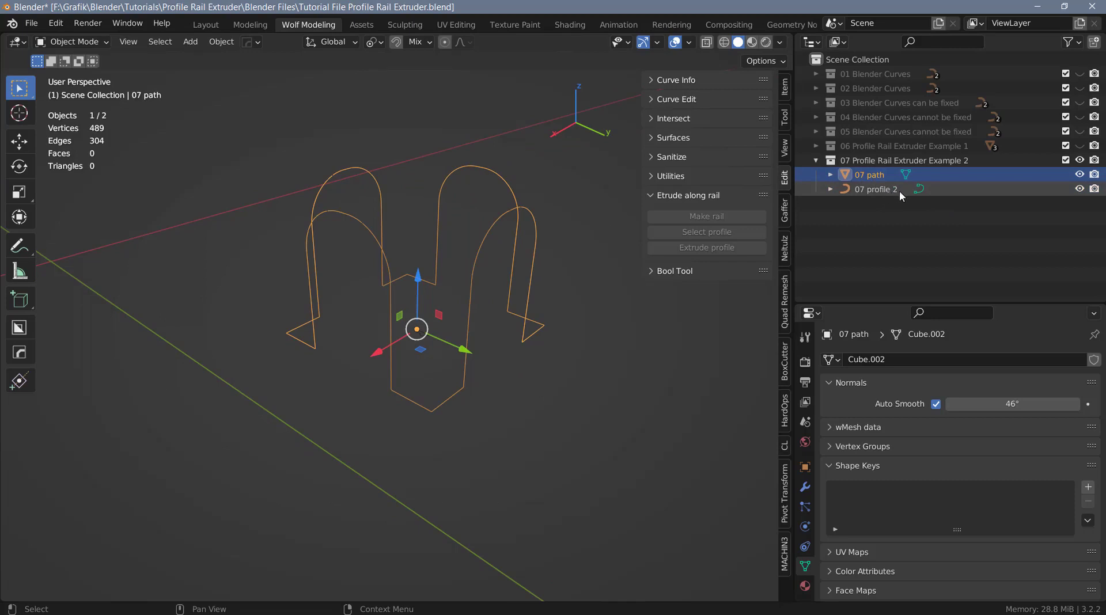
scroll(489, 276, up, 3)
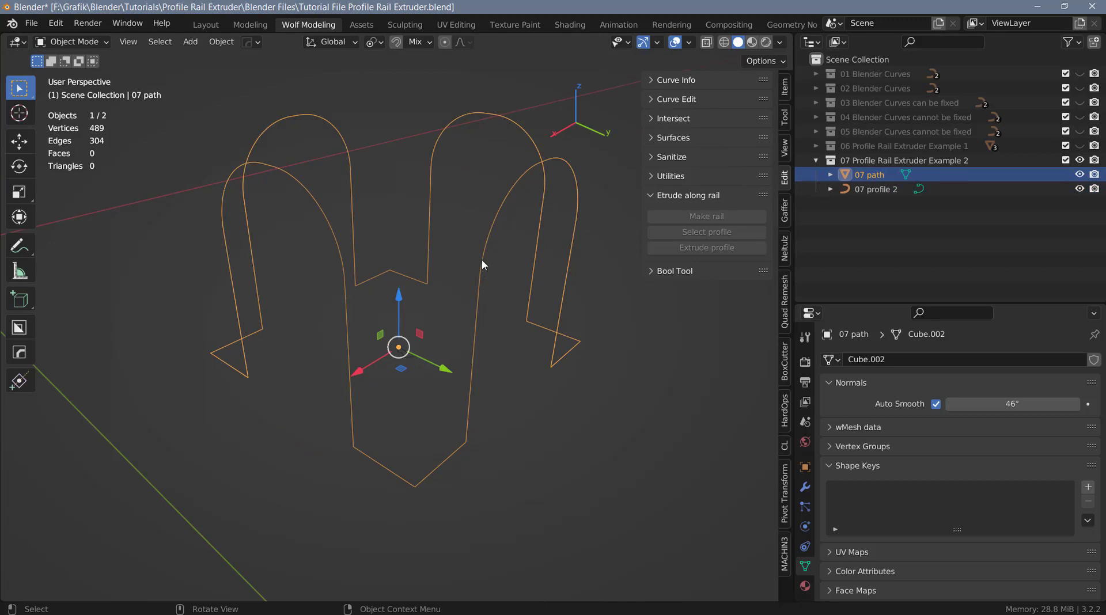
mouse_move(488, 259)
middle_down()
mouse_move(466, 252)
mouse_move(477, 264)
middle_up()
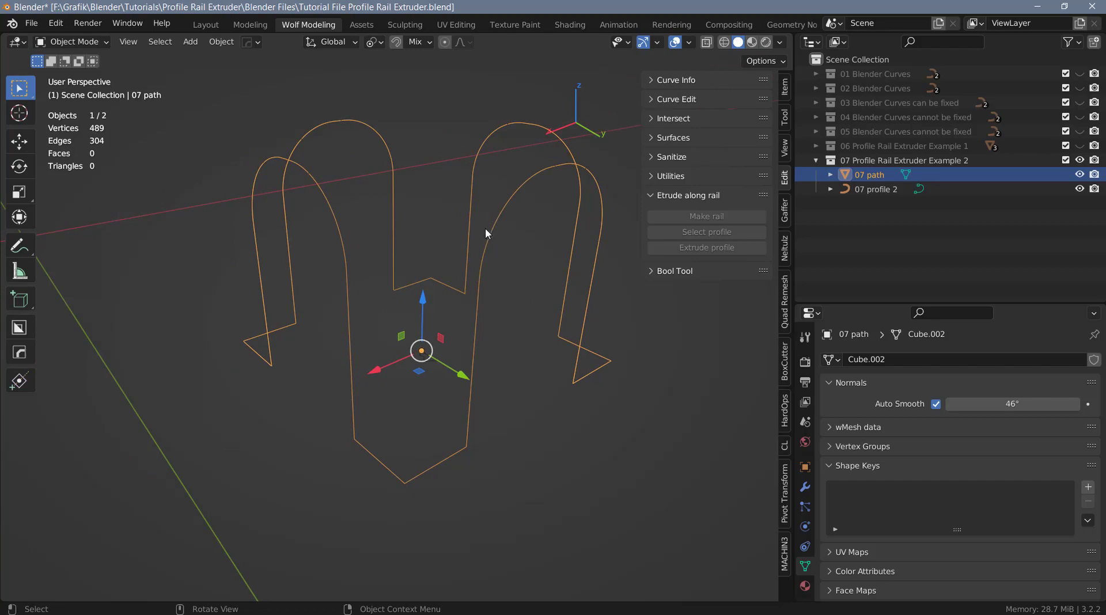
scroll(499, 217, down, 2)
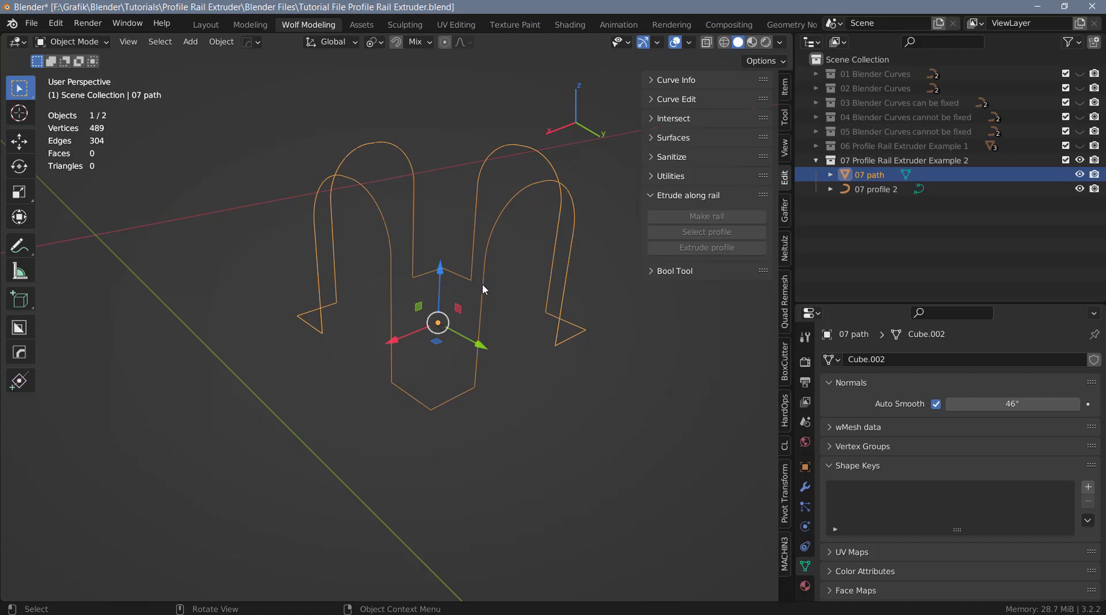
Try making a rail from all edges of the closed 07 path, and undo it.
key(Tab)
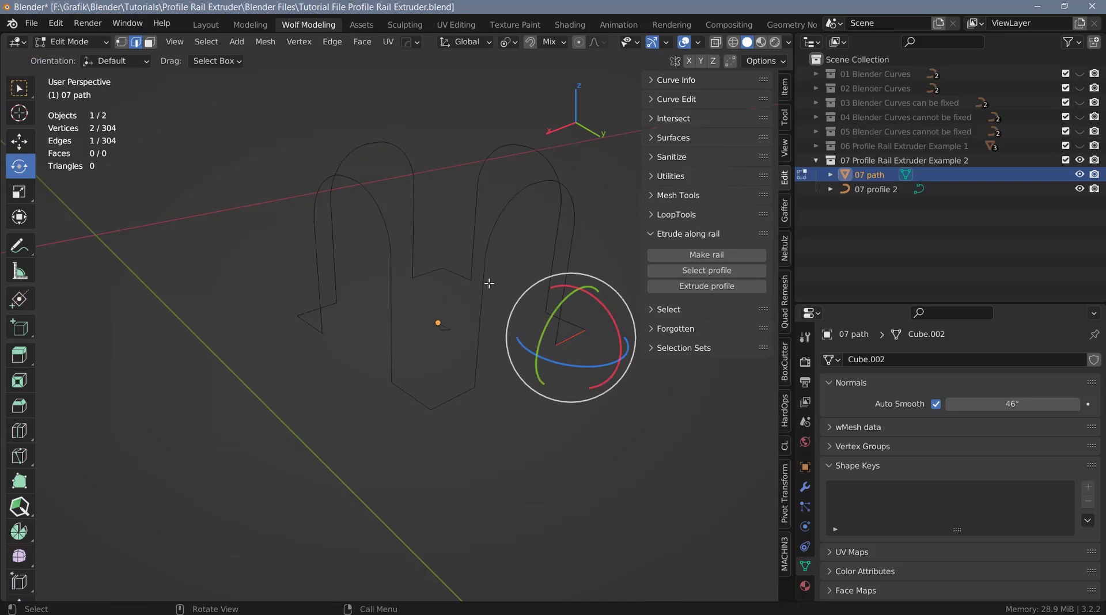
key(w)
key(a)
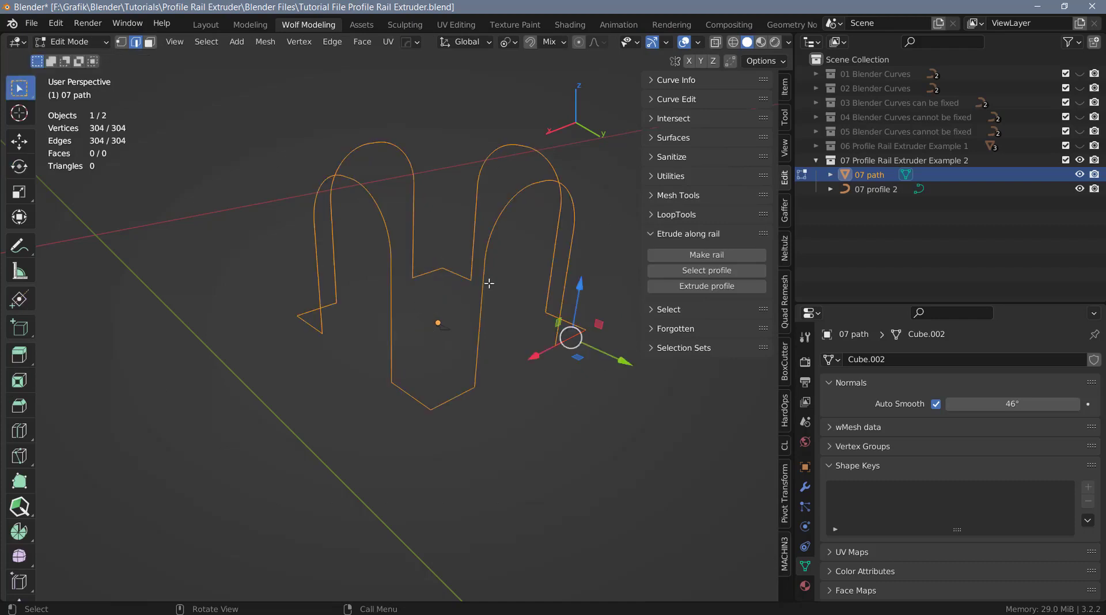
click(692, 255)
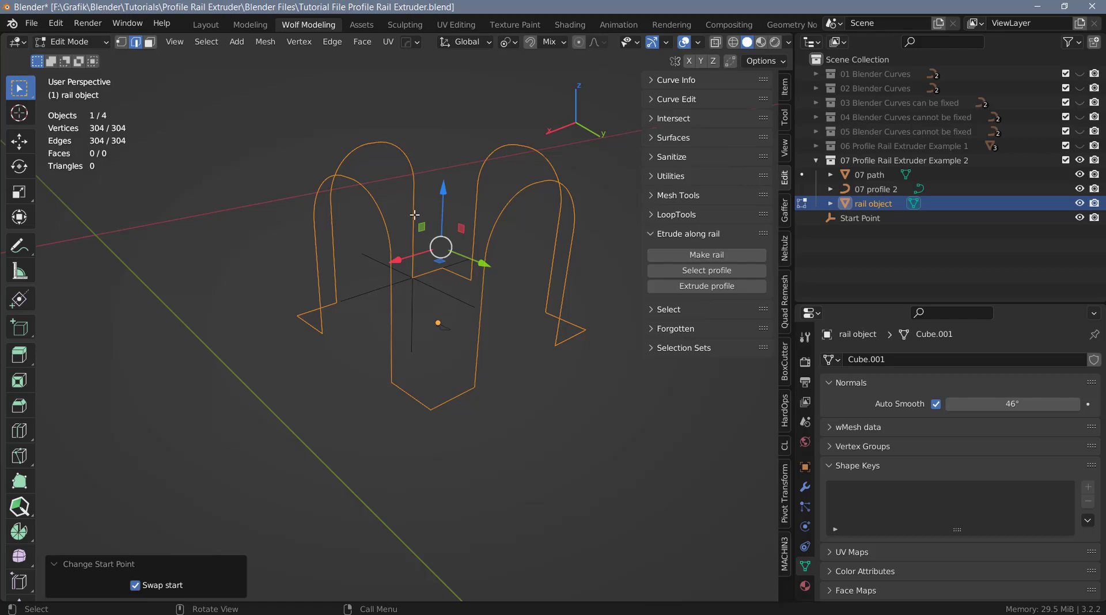
key(ctrl+z)
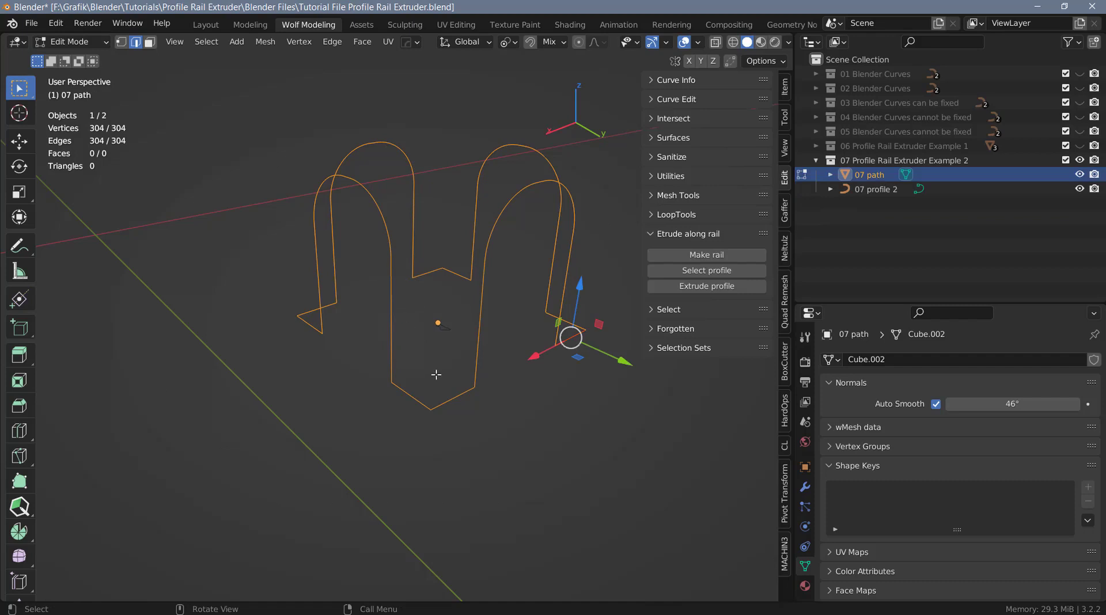
Subdivide one short straight edge beside the lowest front corner of the 07 path with three cuts.
key(1)
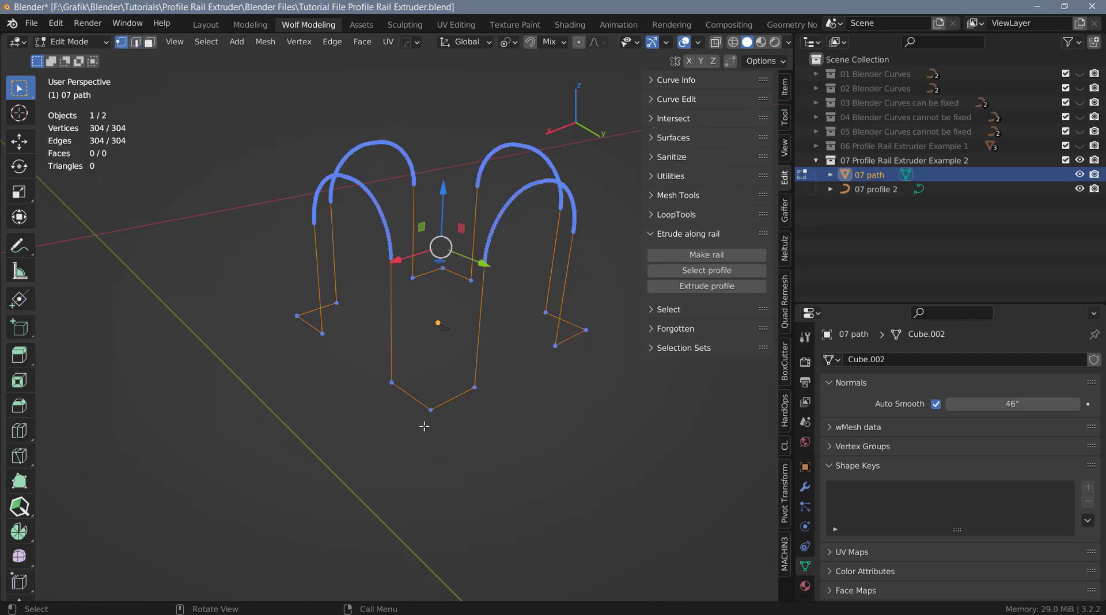
drag(380, 372, 439, 449)
scroll(423, 438, up, 2)
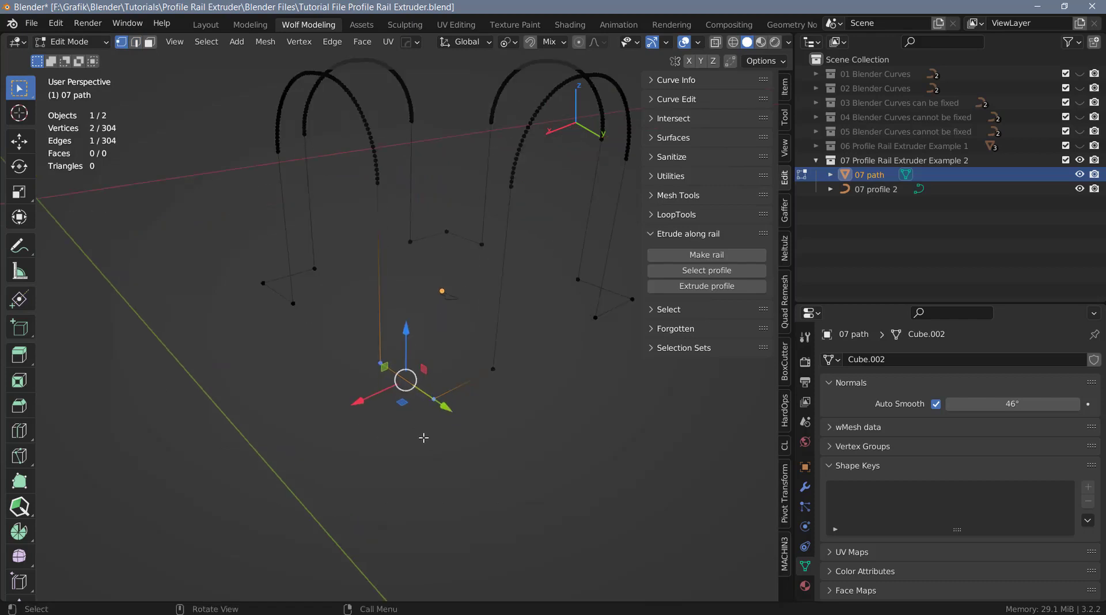
right_click(423, 437)
click(425, 431)
click(431, 396)
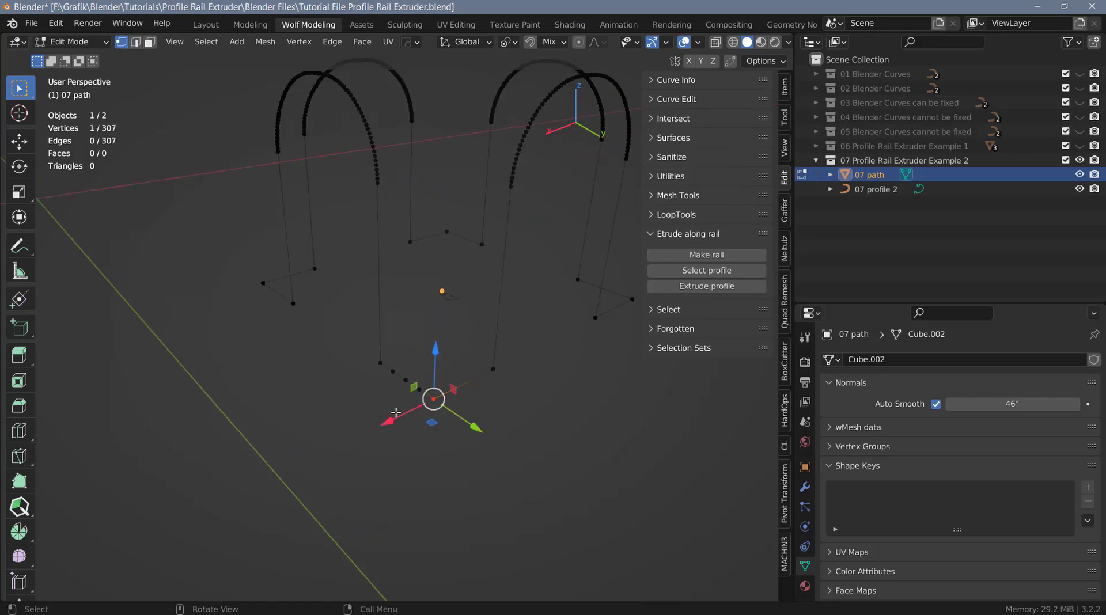
Delete the two middle segments of the subdivided edge to open a gap in the 07 path.
scroll(403, 377, up, 2)
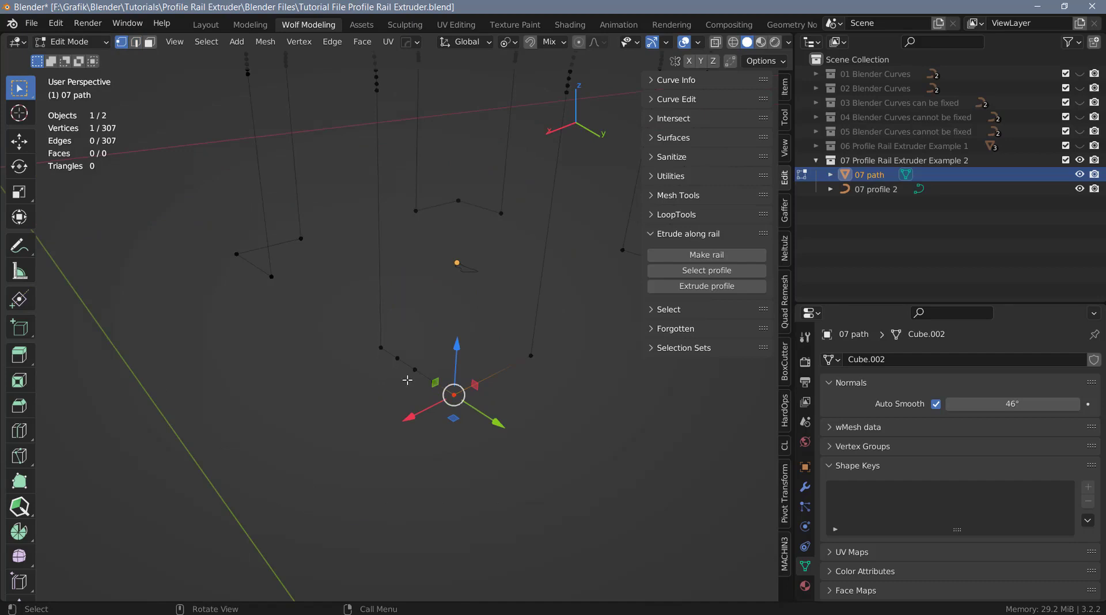
key(2)
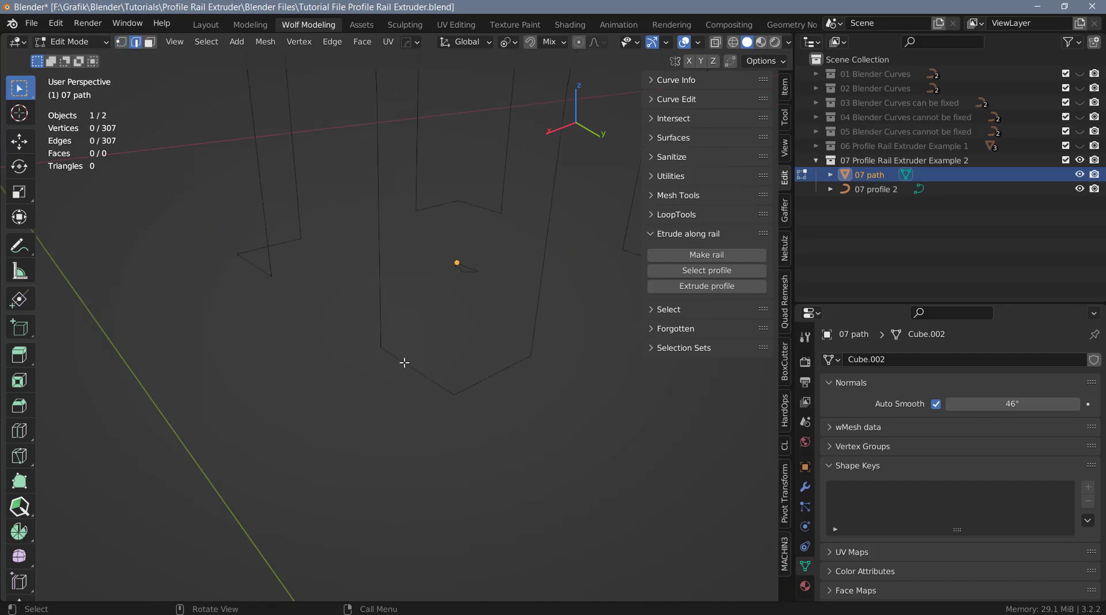
click(410, 374)
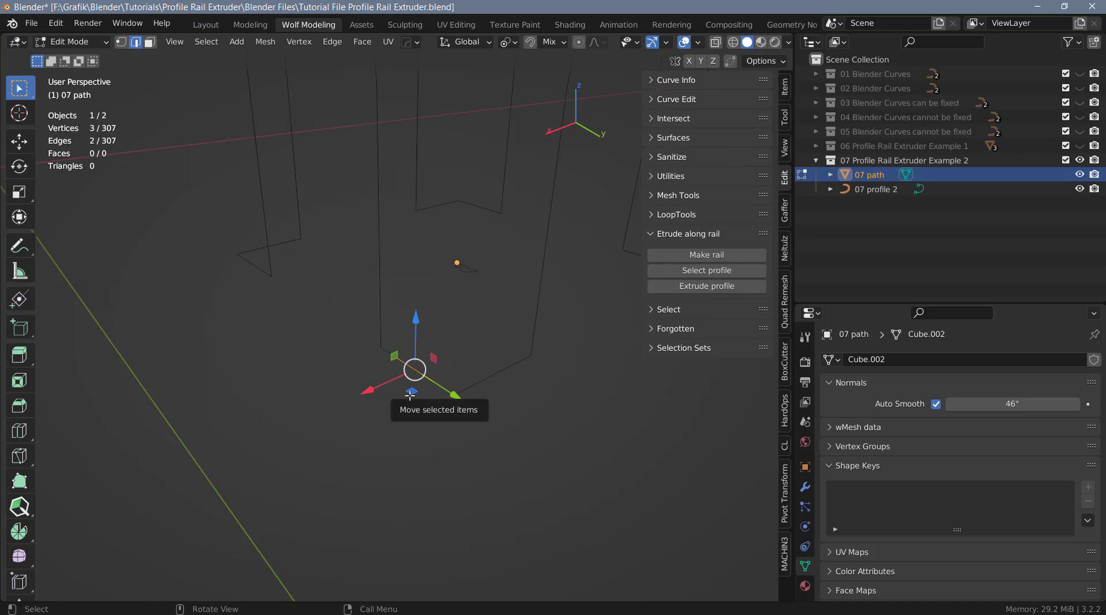
key(x)
click(369, 350)
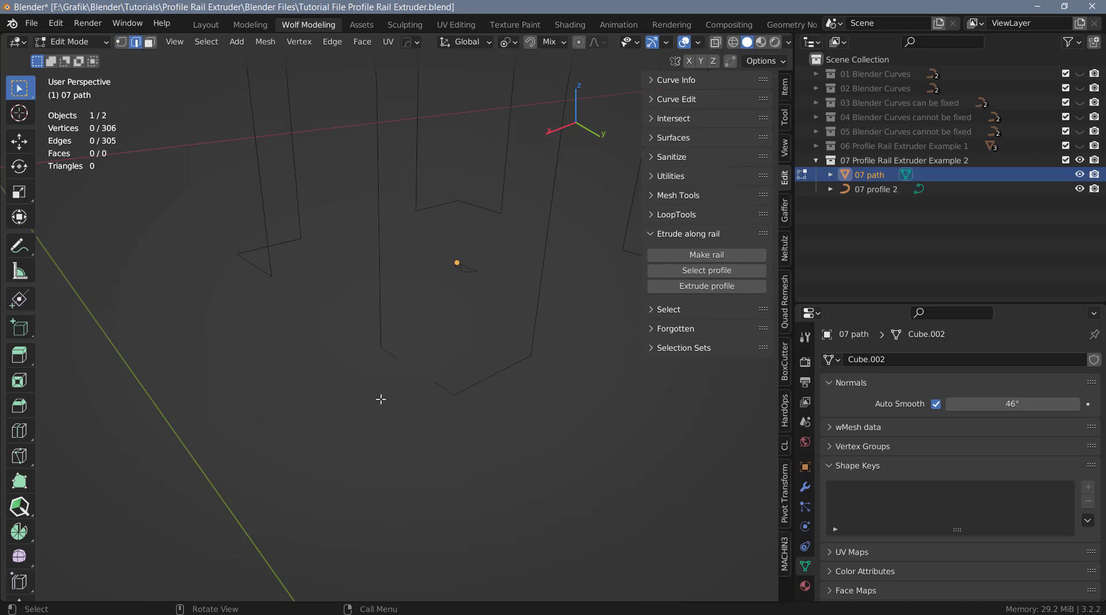
Make a rail from the whole opened path with Swap start turned off, and return to Object Mode.
key(a)
click(703, 257)
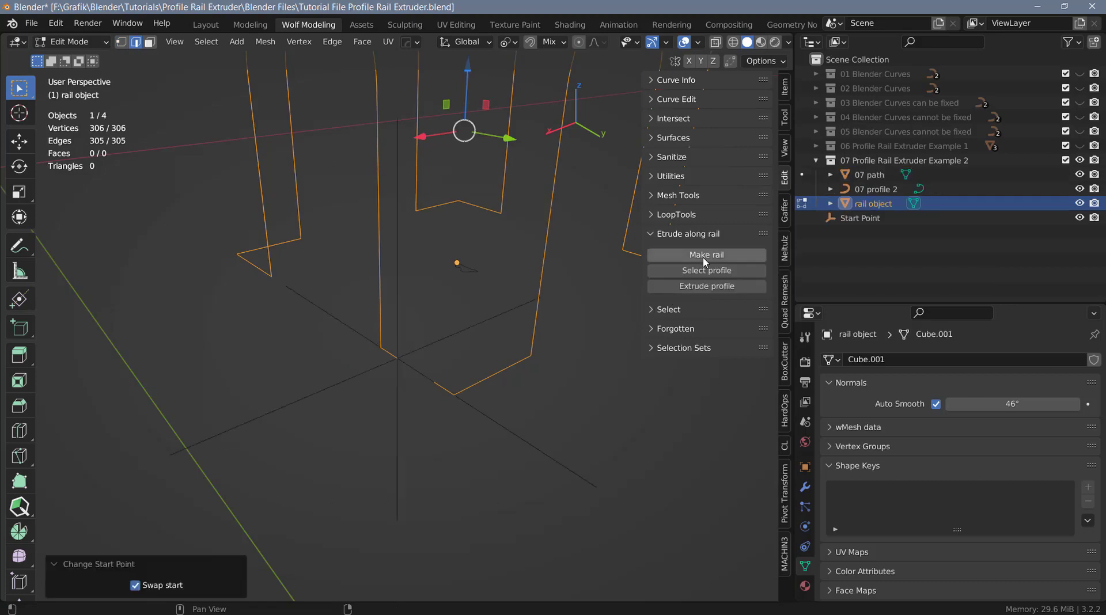
middle_drag(523, 370, 401, 377)
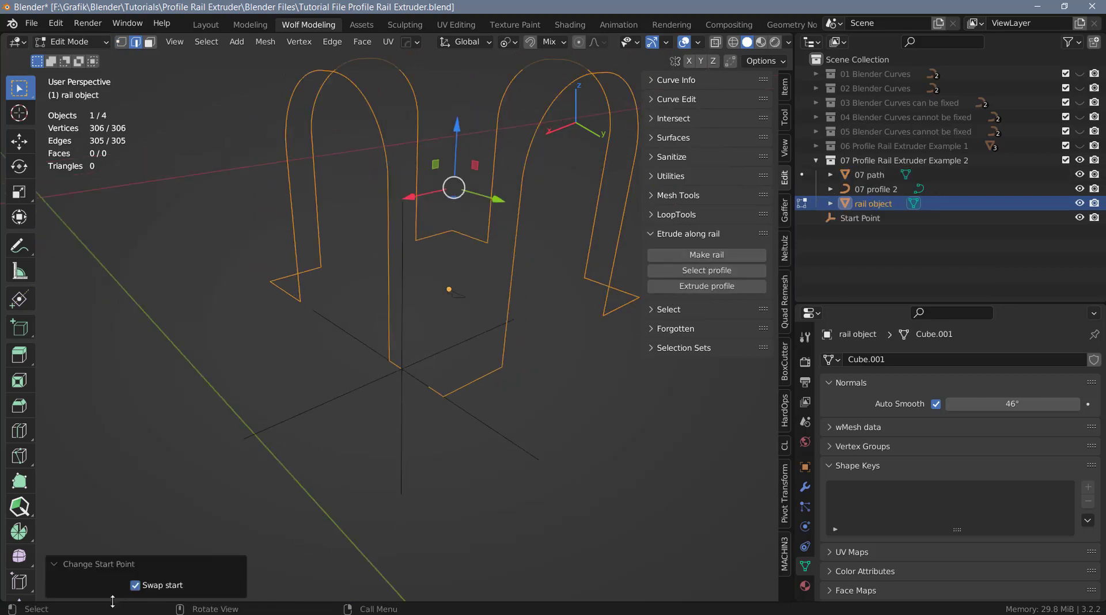
click(135, 585)
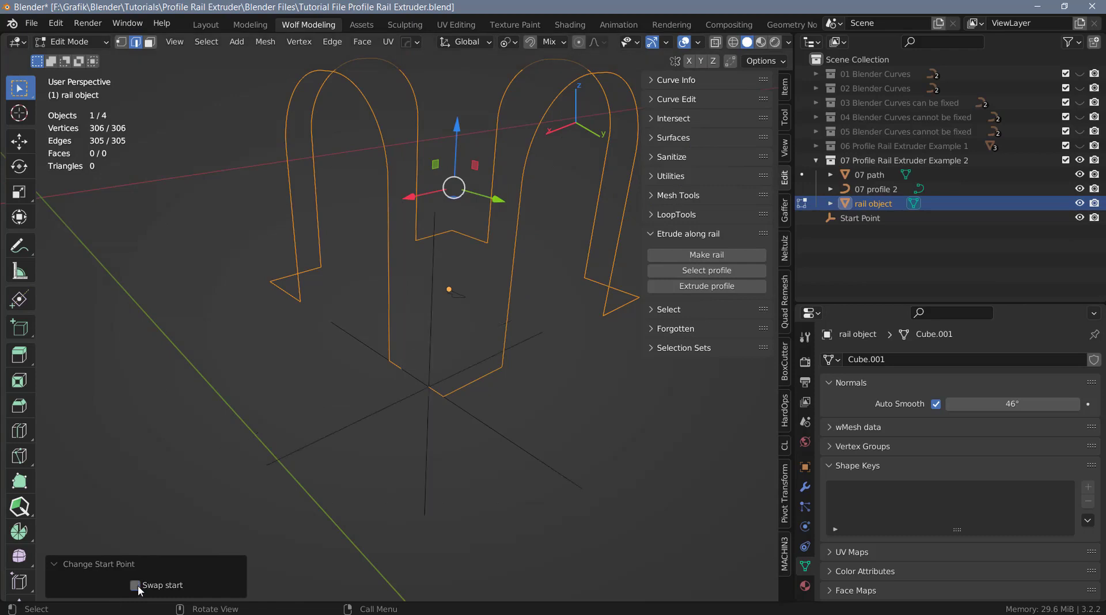
scroll(461, 443, down, 2)
key(Tab)
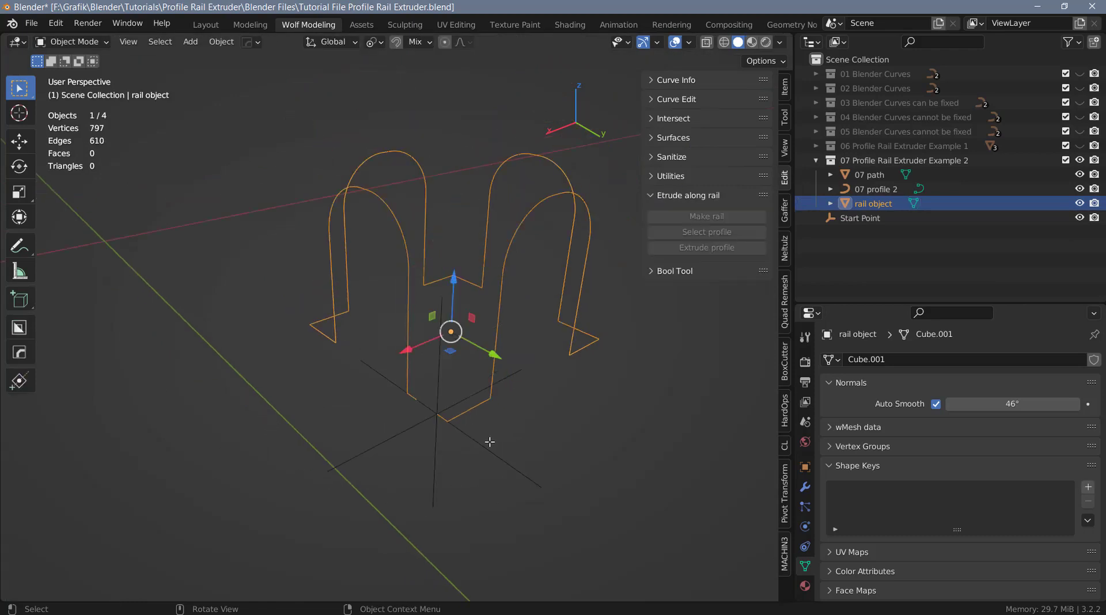
Set the preview resolution of the 07 profile 2 curve to 3 in Edit Mode, and return to Object Mode.
click(471, 368)
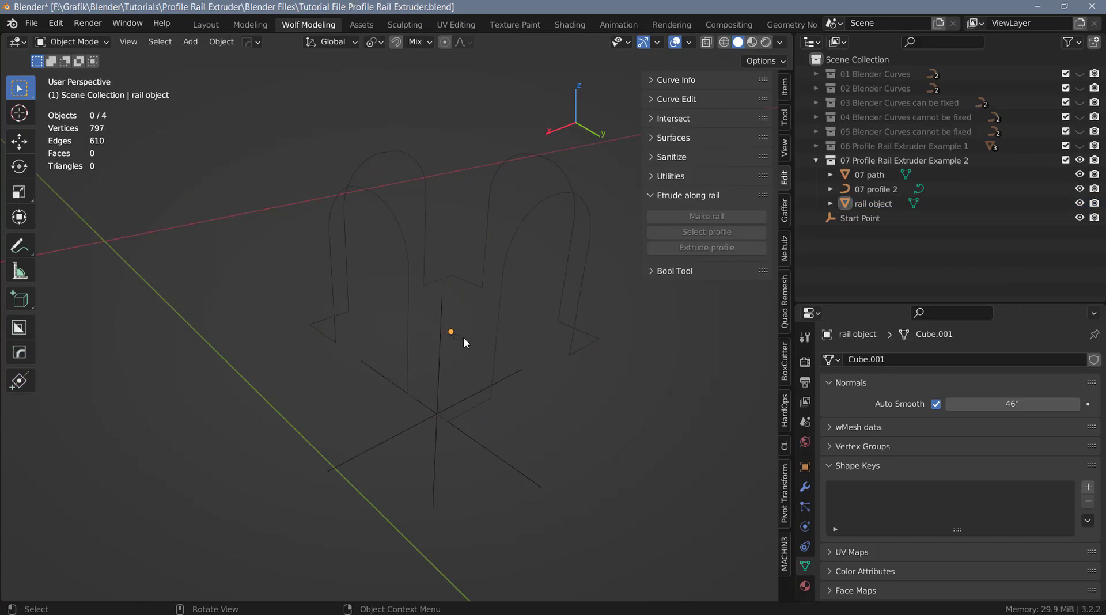
click(464, 339)
scroll(461, 346, up, 5)
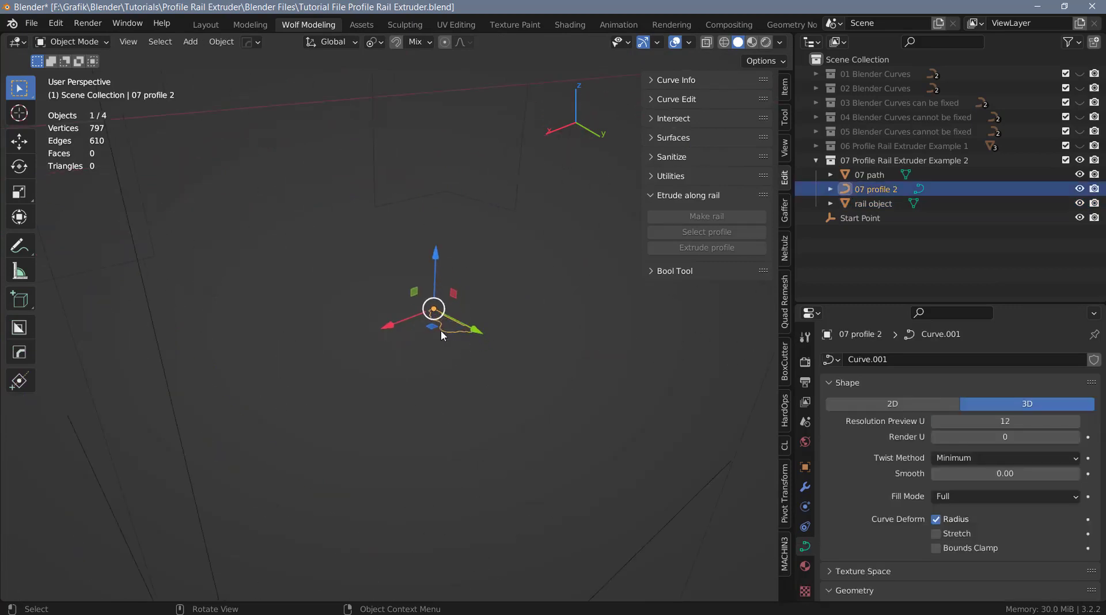
middle_drag(441, 330, 498, 330)
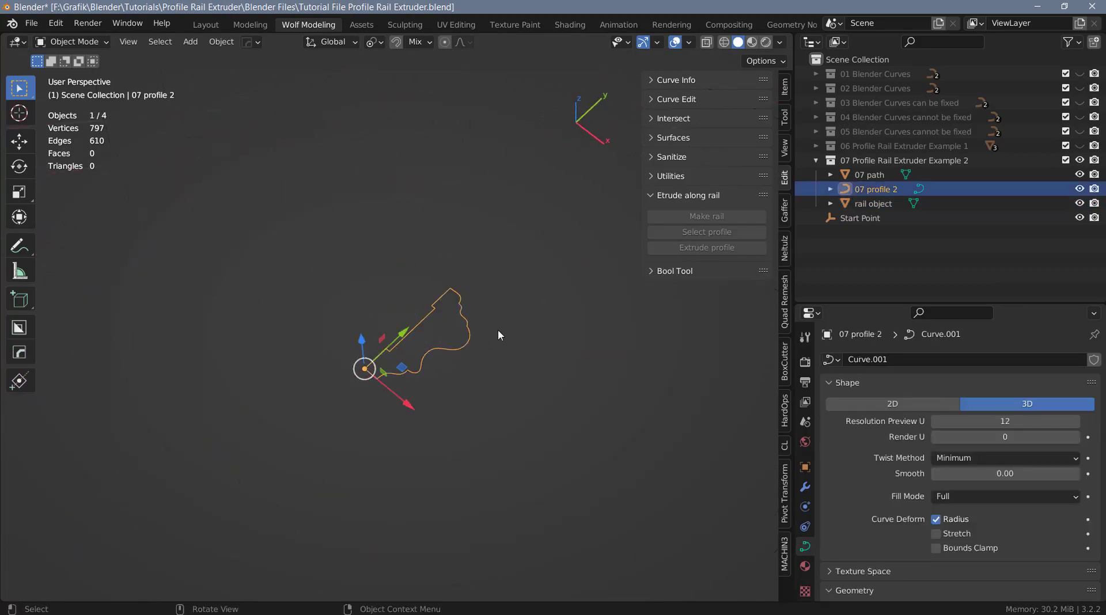
key(Tab)
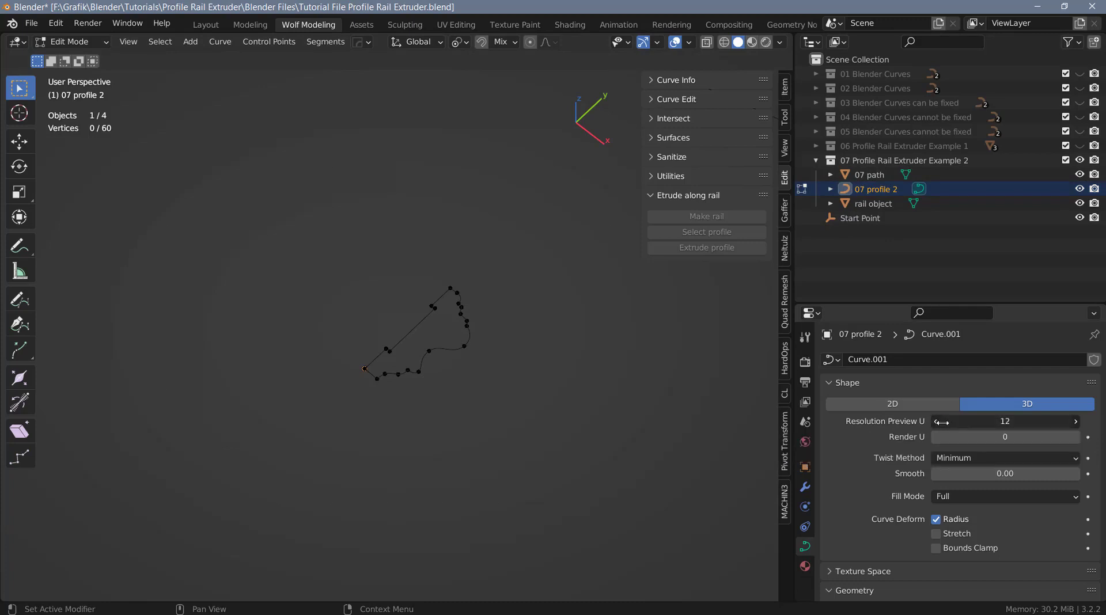
drag(941, 422, 910, 422)
drag(910, 422, 923, 426)
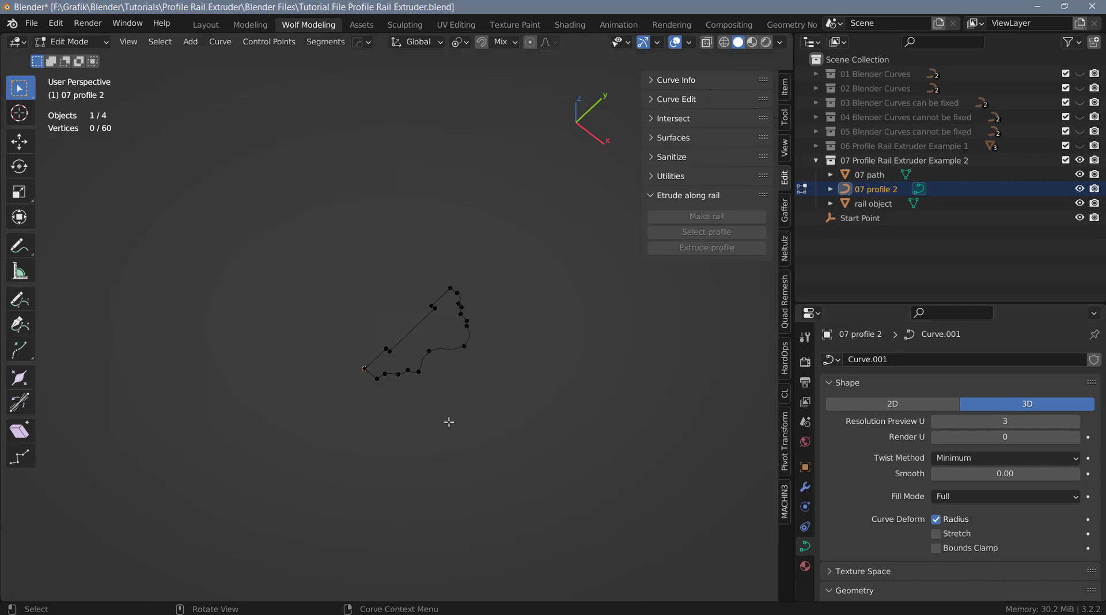
middle_drag(402, 382, 437, 376)
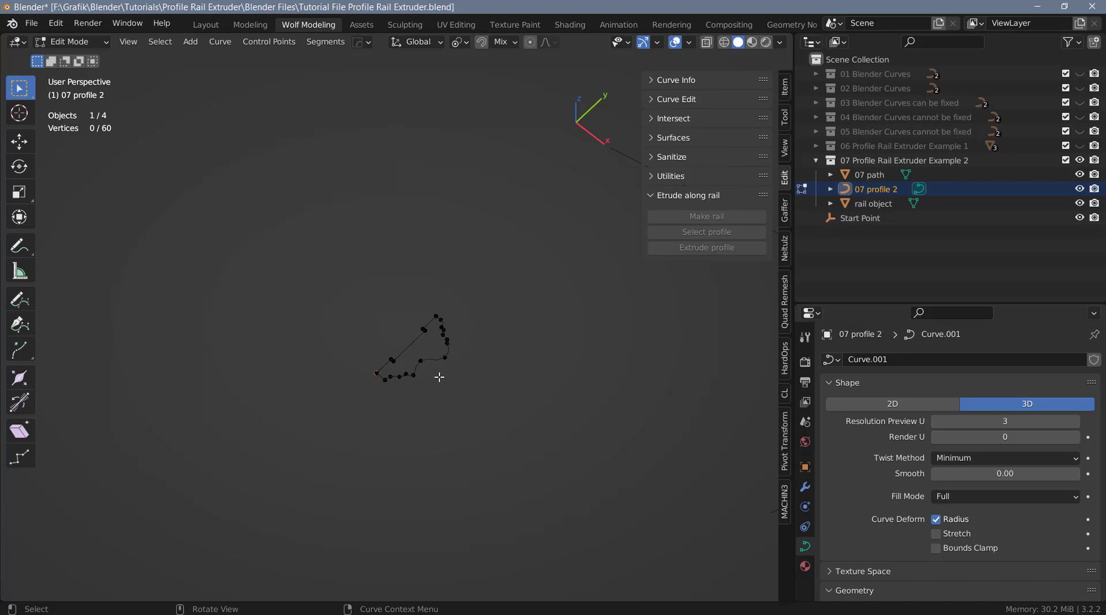
key(Tab)
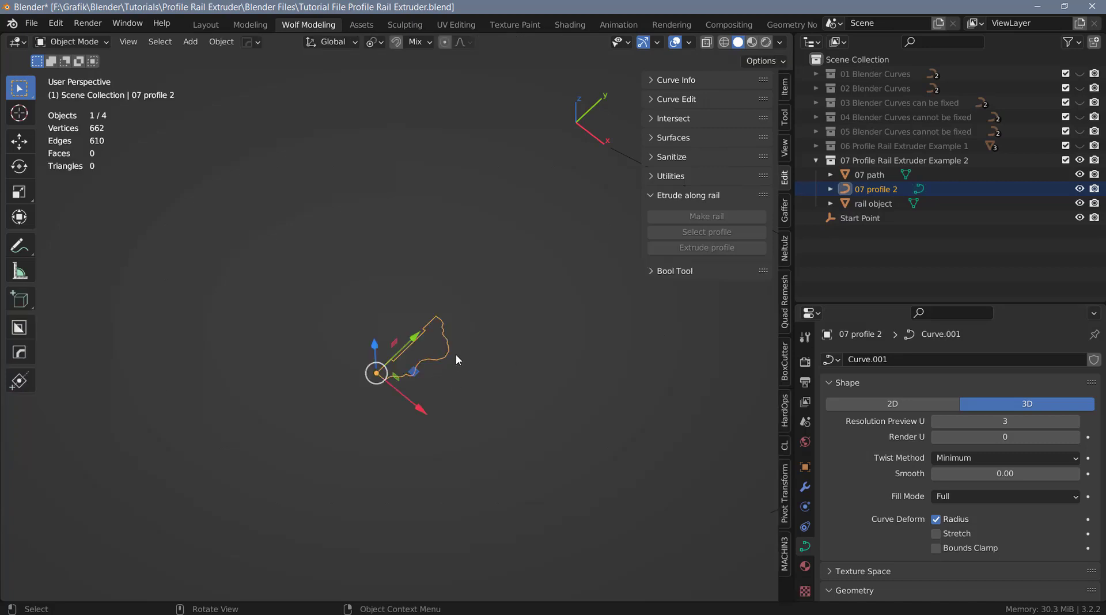
Convert the 07 profile 2 curve to a mesh.
scroll(420, 357, up, 2)
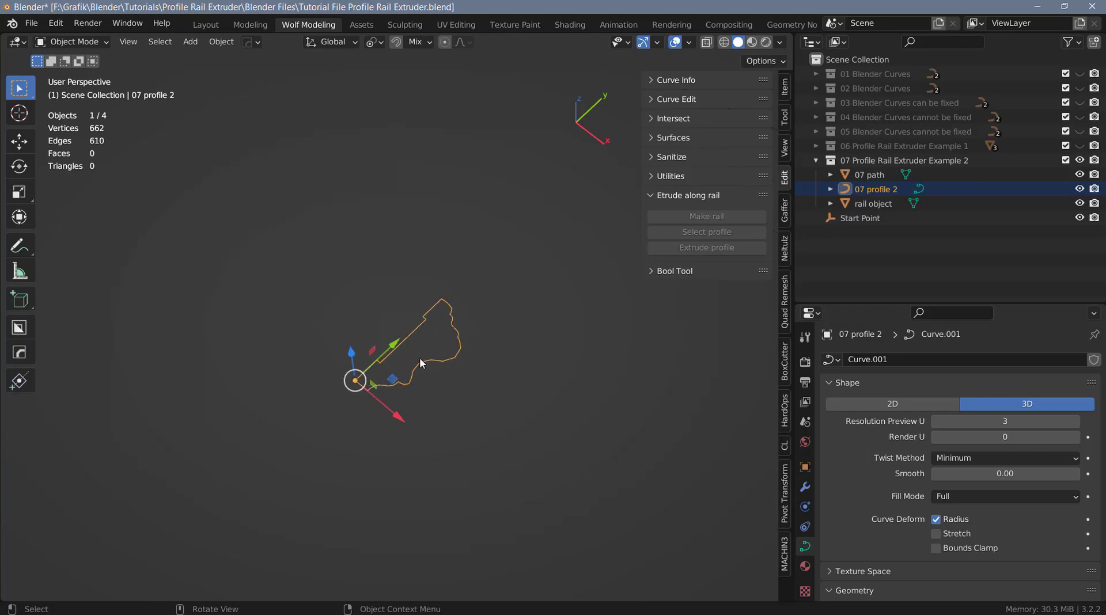
right_click(459, 344)
mouse_move(458, 340)
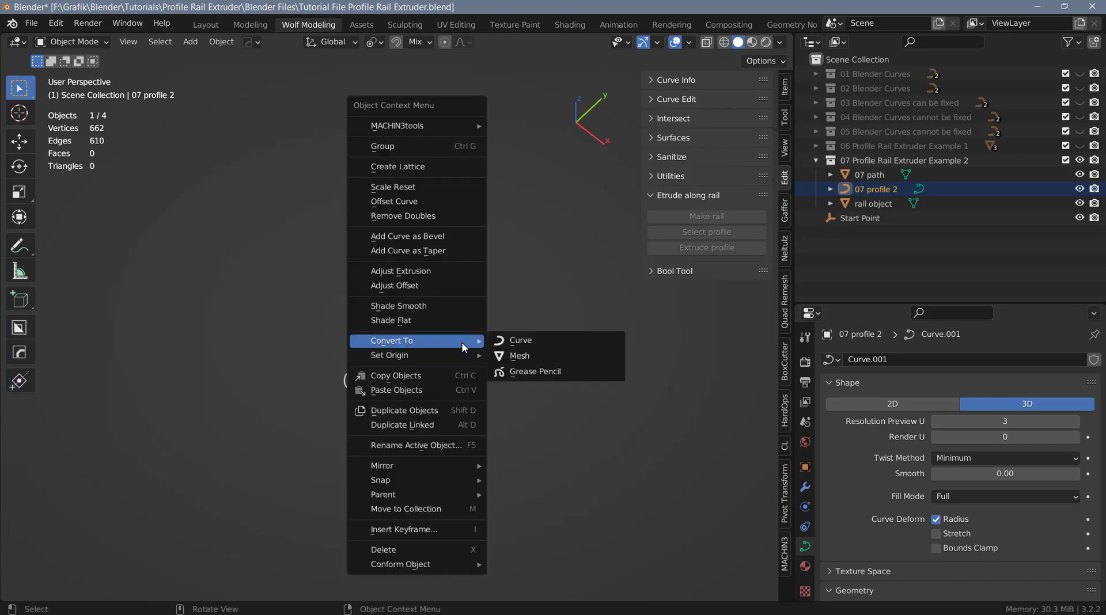
click(528, 357)
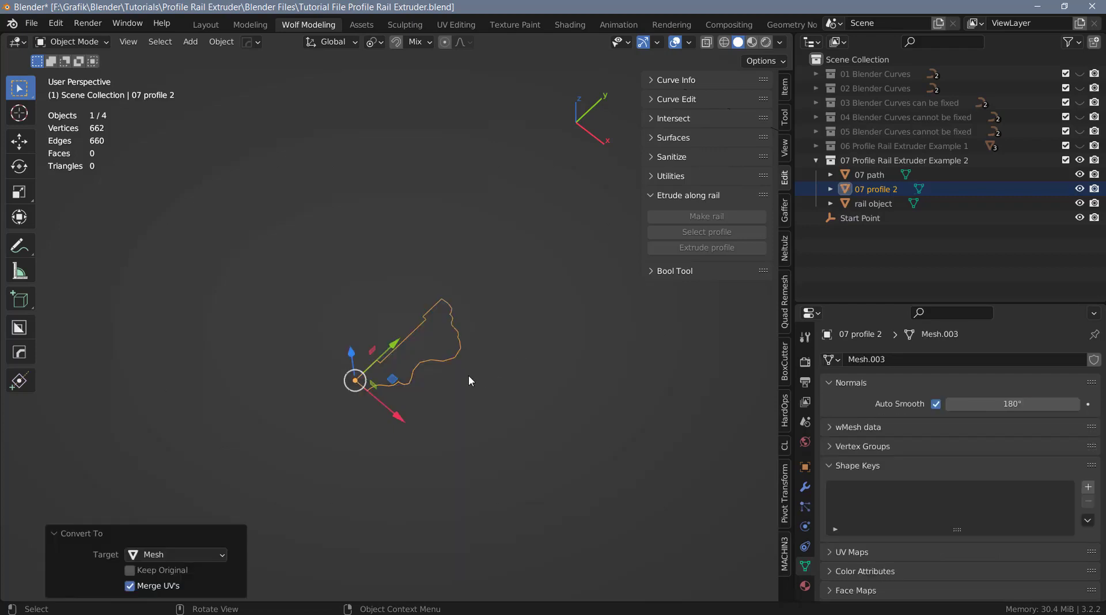
Dissolve the surplus vertices around the profile's upper corner: two on the straight back edge and two just past the corner.
key(Tab)
scroll(437, 345, up, 5)
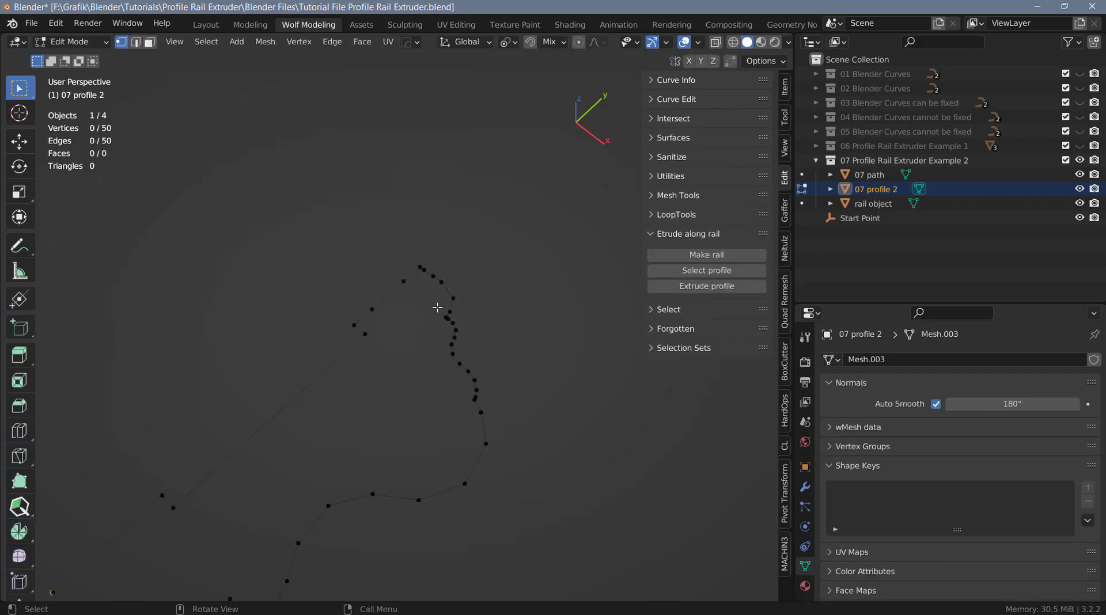
scroll(437, 308, up, 1)
click(403, 281)
ctrl+click(371, 309)
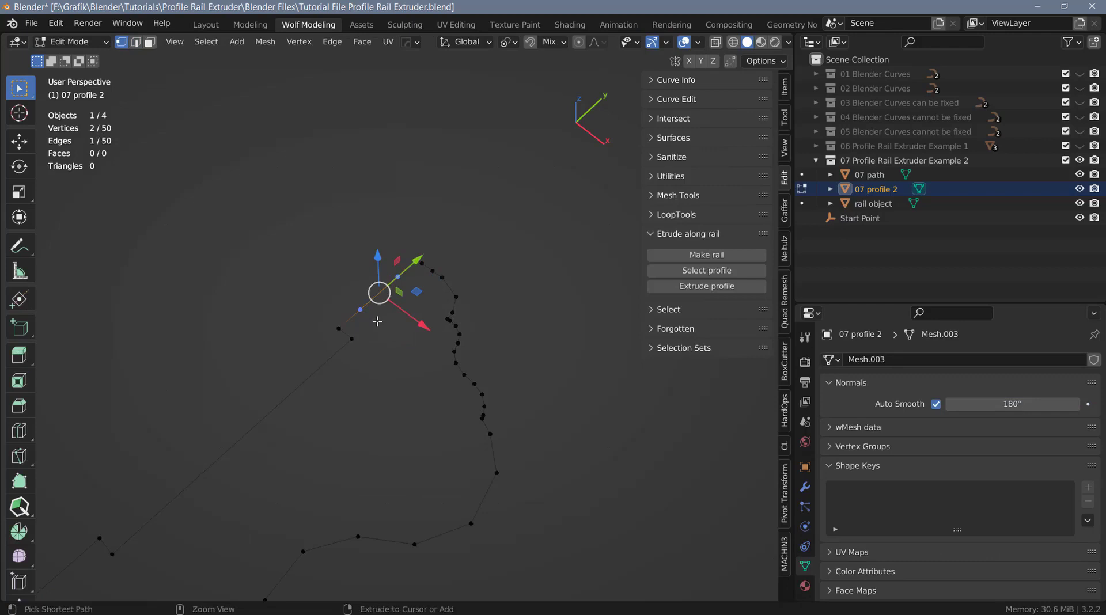
key(ctrl+x)
scroll(434, 276, up, 2)
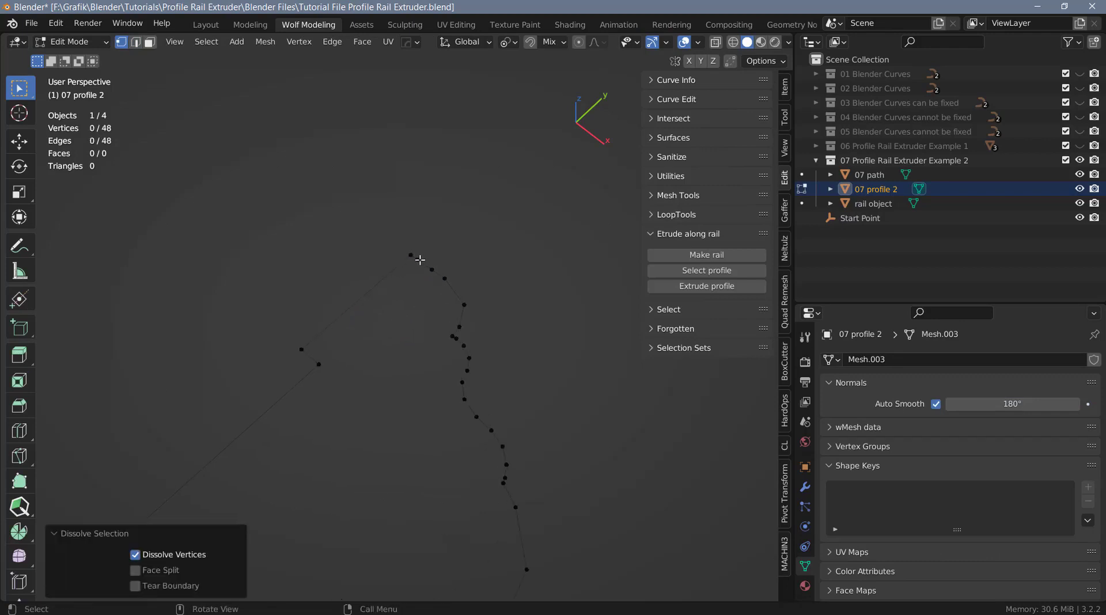
click(418, 259)
key(ctrl+x)
click(433, 268)
key(ctrl+x)
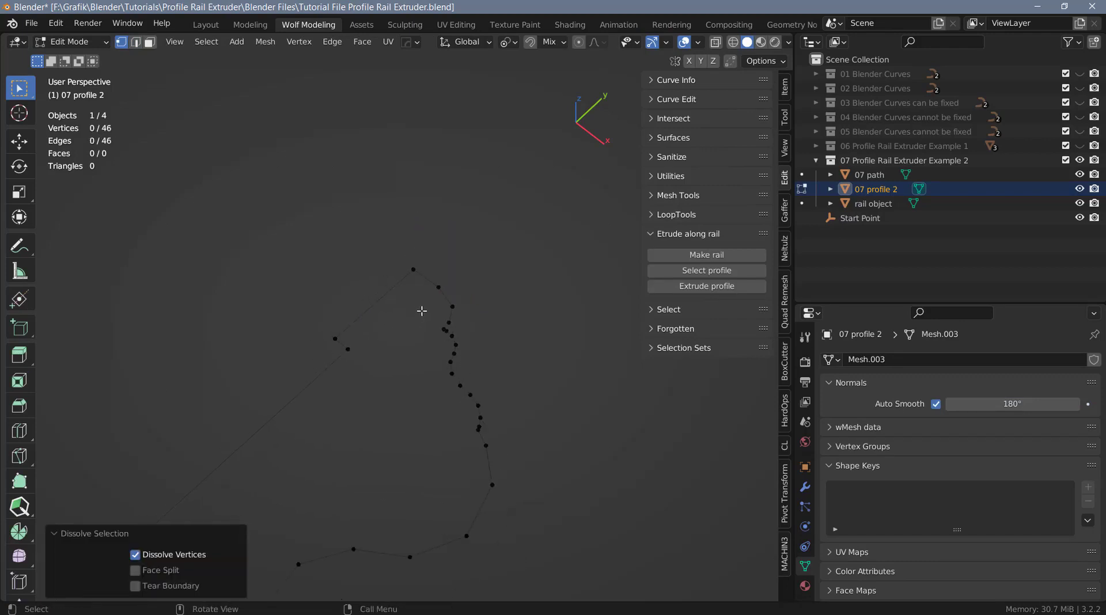
Dissolve three closely spaced vertices along the profile's ornate side and one beside its lower corner.
click(448, 324)
key(ctrl+x)
scroll(425, 336, down, 1)
scroll(386, 426, up, 5)
click(407, 387)
key(ctrl+x)
click(439, 400)
key(ctrl+x)
middle_drag(439, 400, 343, 426)
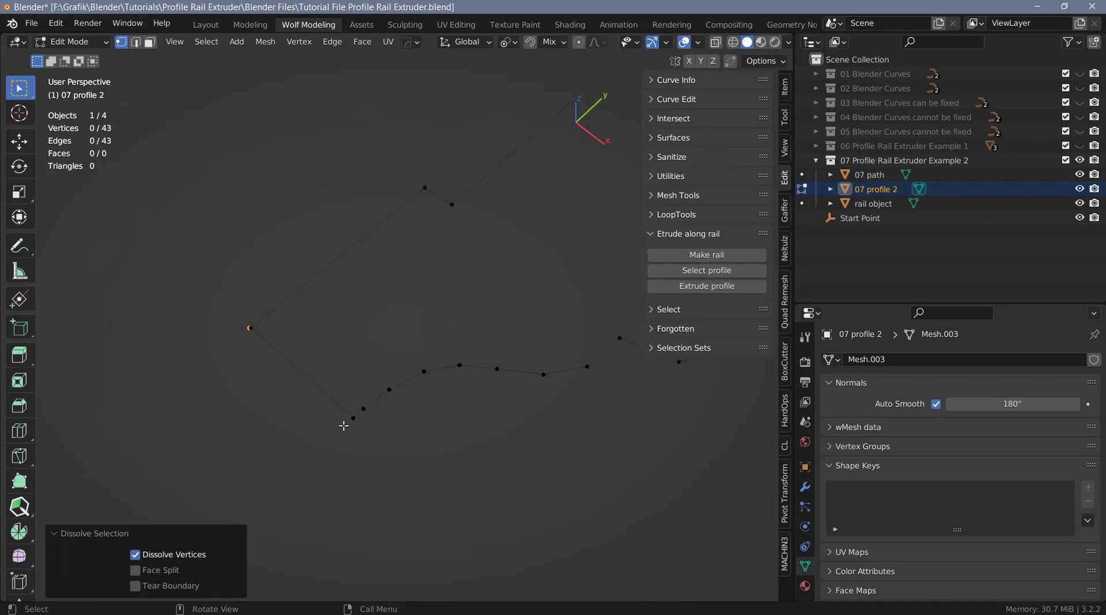
click(363, 408)
key(ctrl+x)
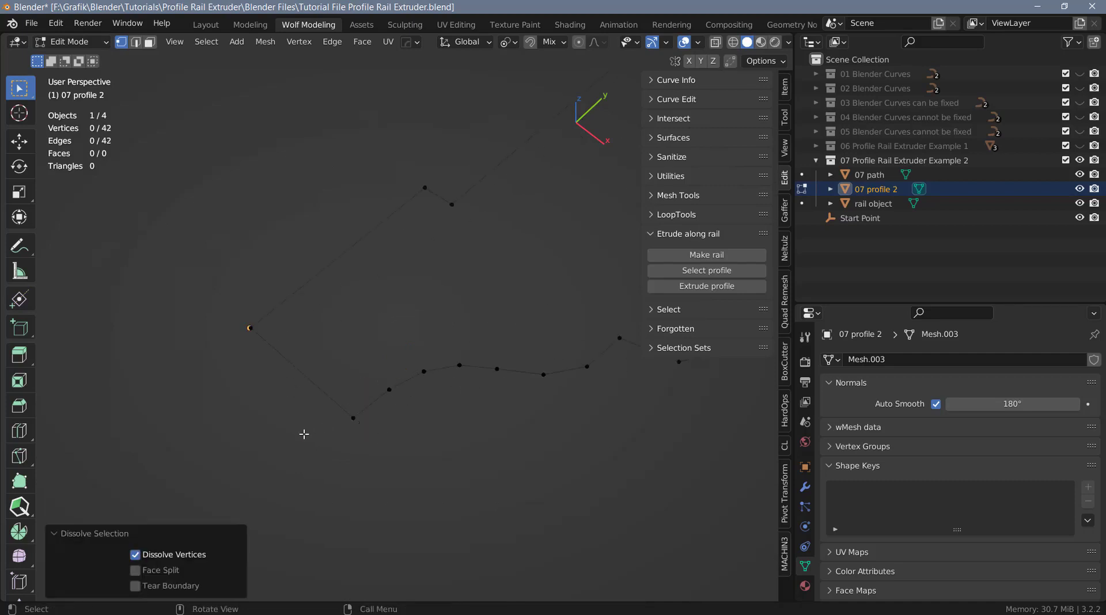
Fill the whole cleaned-up profile outline with a single face.
scroll(304, 434, down, 3)
middle_drag(303, 434, 354, 444)
key(a)
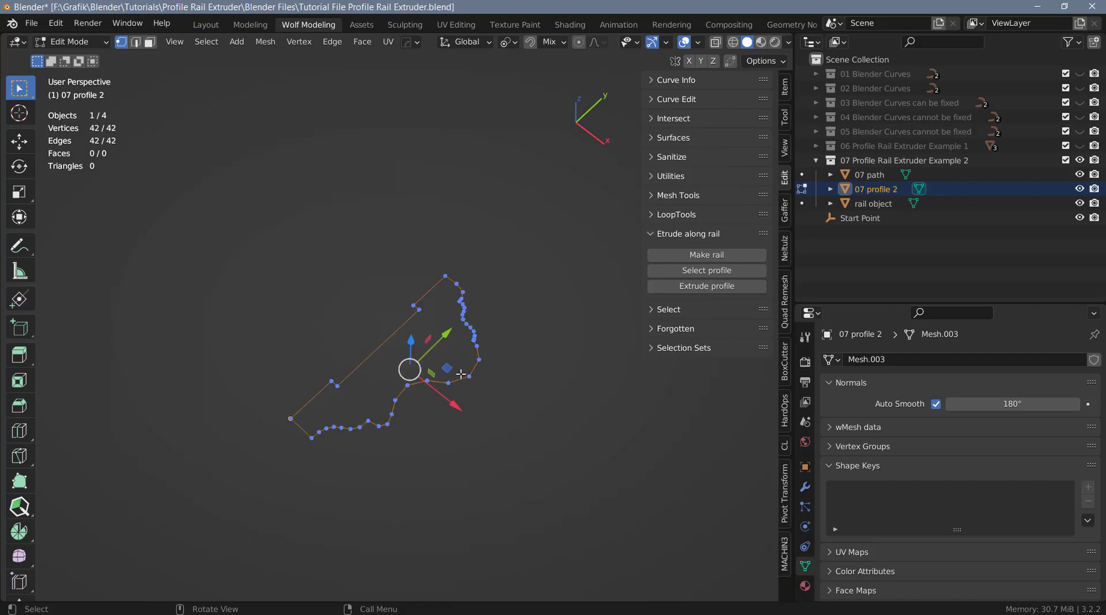
key(f)
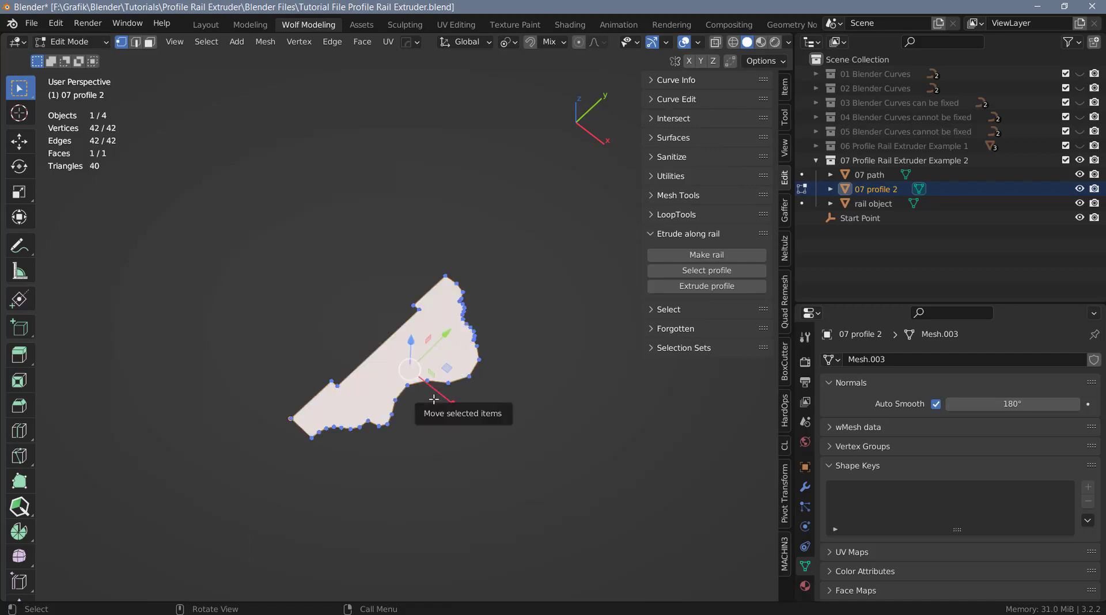
Register the filled face as the extrusion profile with Select profile, working in face selection mode.
key(3)
scroll(440, 348, down, 8)
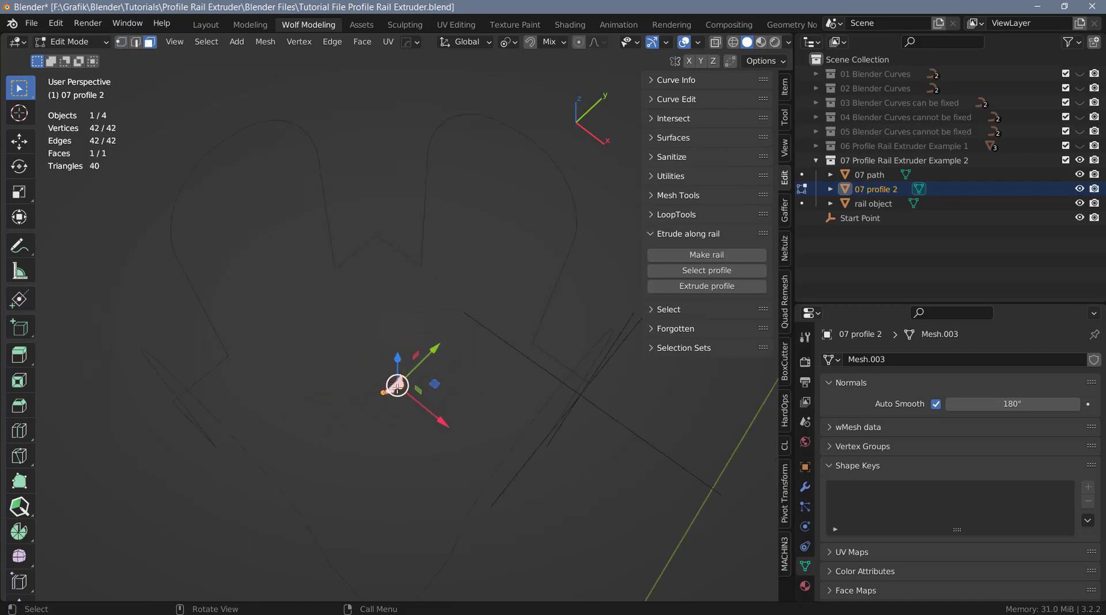
click(693, 269)
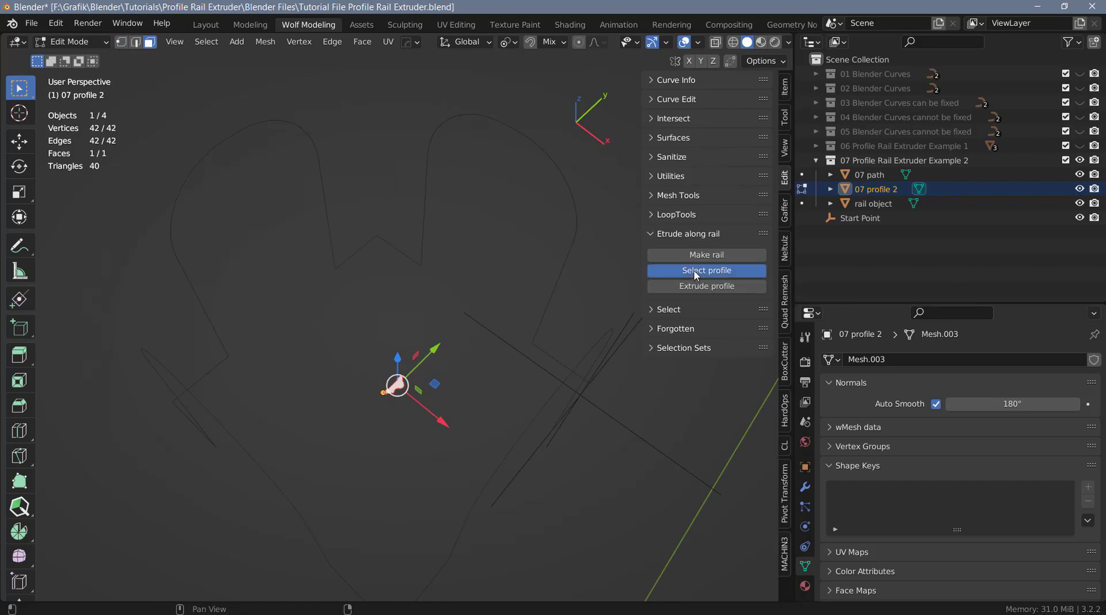
middle_drag(526, 417, 526, 360)
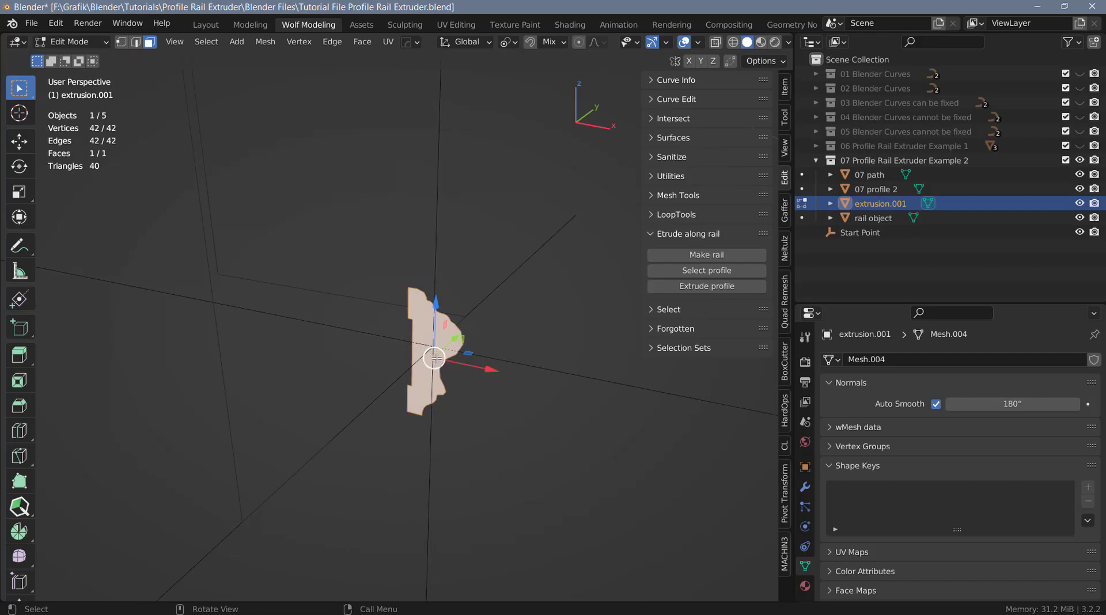
Move the whole profile by its lower back corner vertex onto the rail's start, 3.6061 cm in X and 10.541 cm in Z.
key(1)
scroll(403, 398, up, 3)
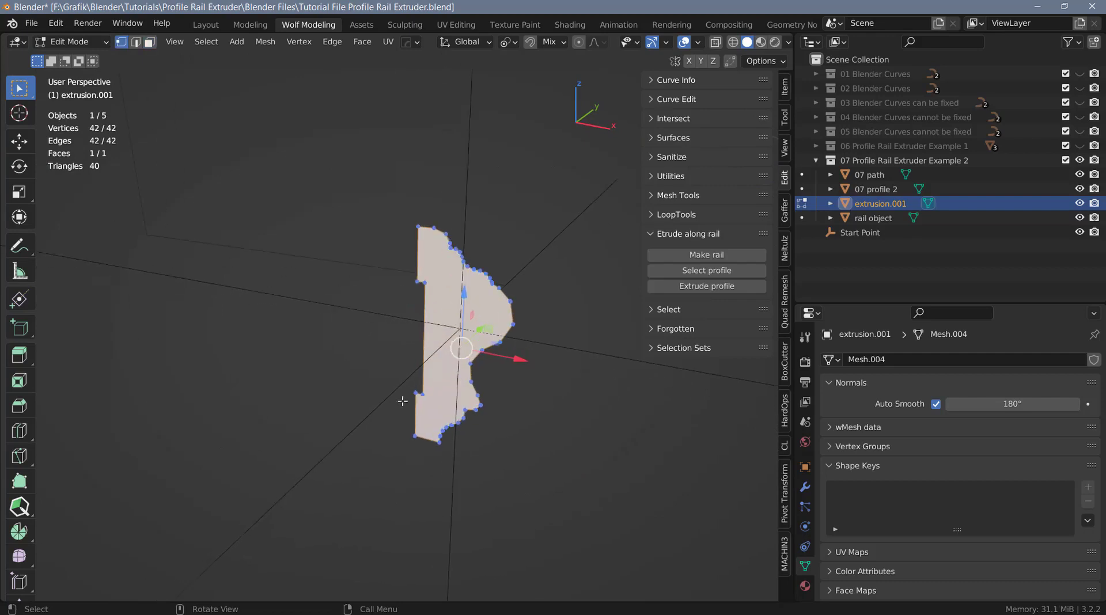
shift+right_click(415, 438)
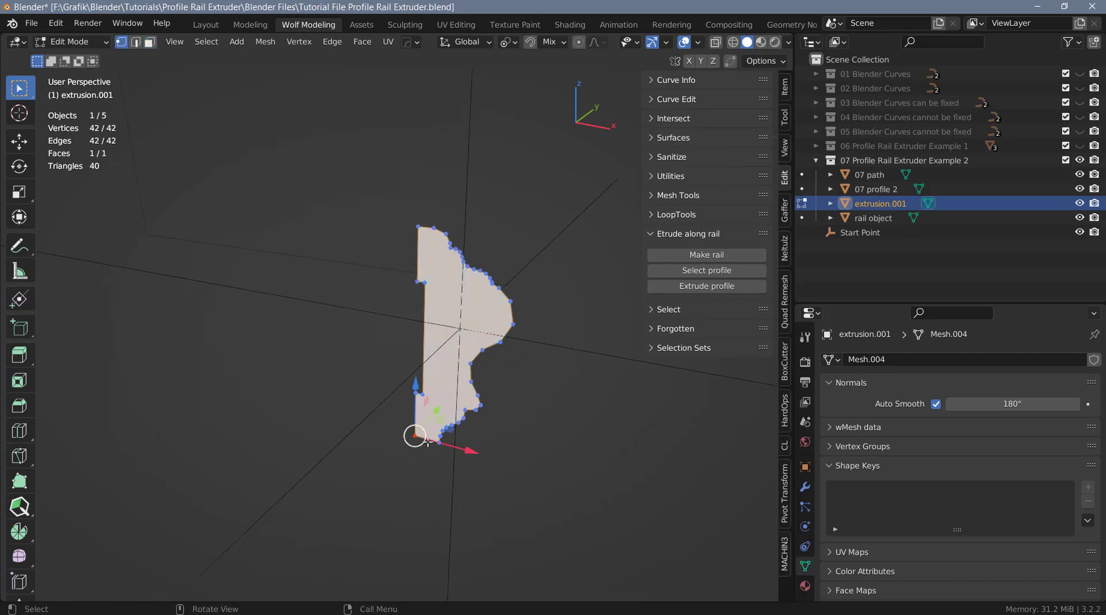
drag(430, 438, 474, 331)
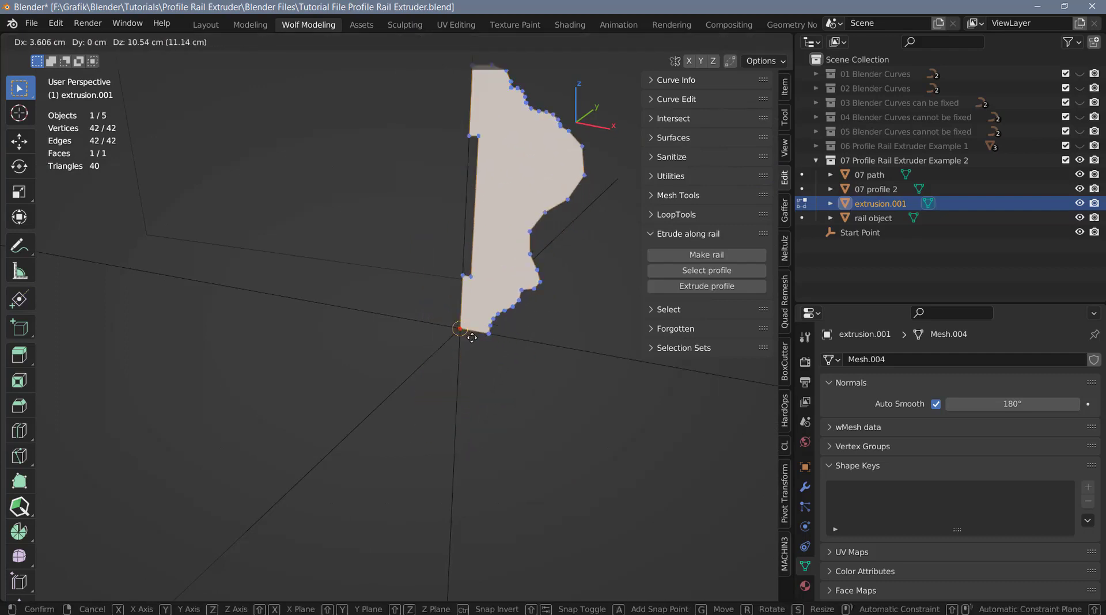
Extrude the positioned profile along the rail with Extrude profile.
middle_drag(324, 427, 259, 418)
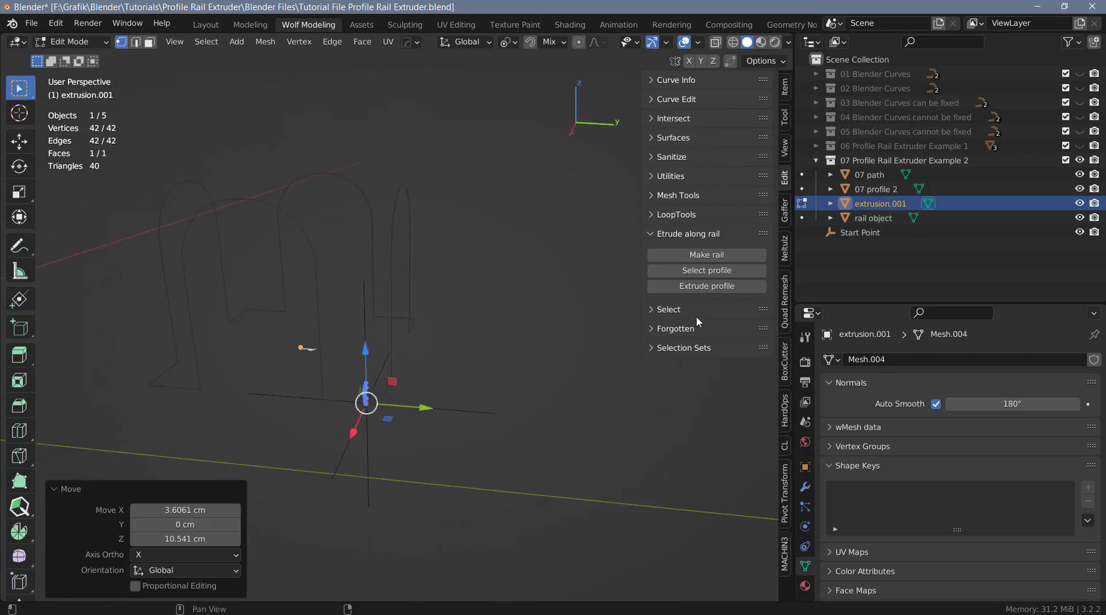
click(703, 288)
scroll(334, 392, up, 5)
middle_drag(337, 387, 363, 382)
scroll(363, 382, up, 3)
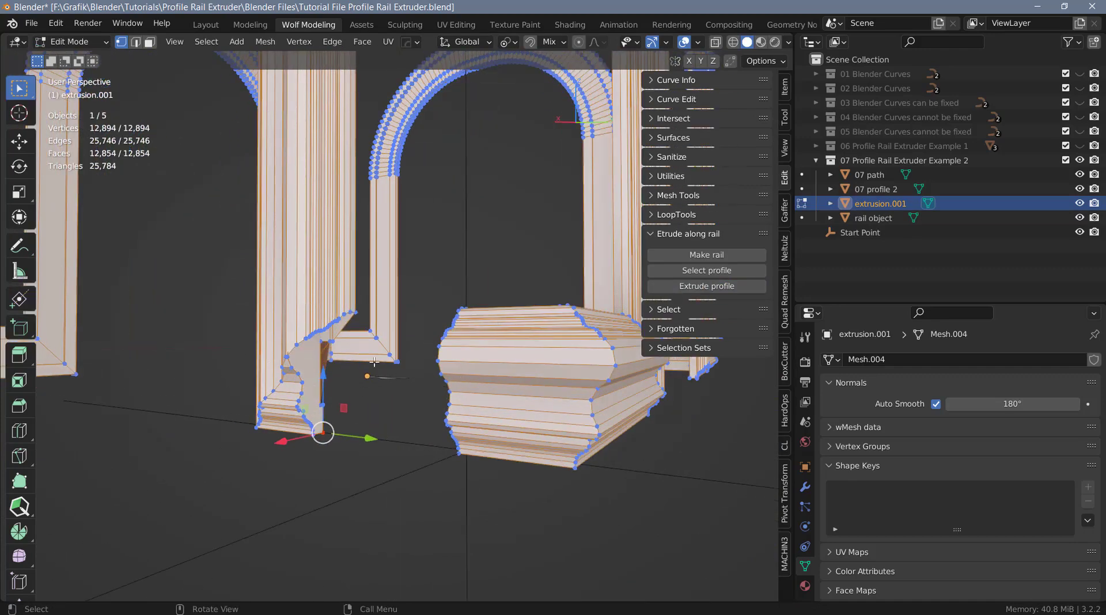
Move the end face beside the gap in the front base moulding 11.872 cm along Y towards the opposite end.
click(312, 367)
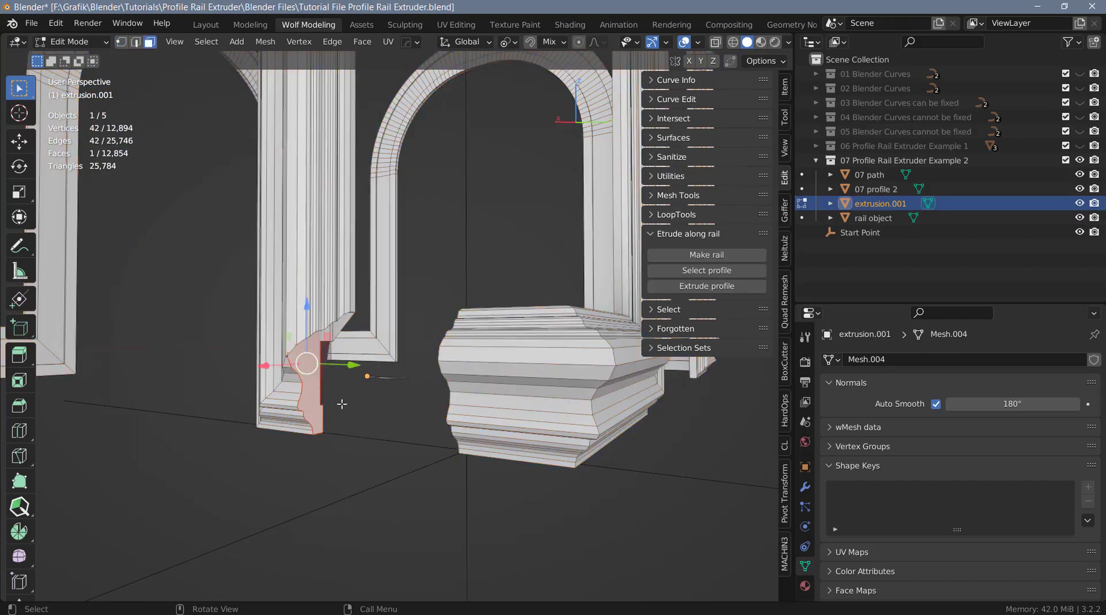
key(g)
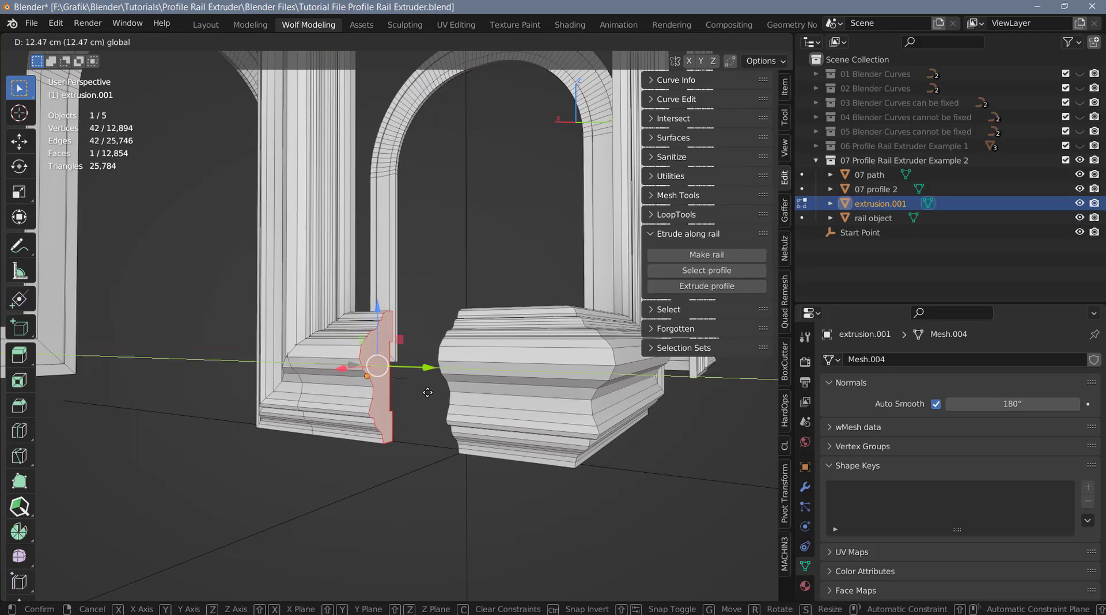
click(438, 383)
middle_drag(440, 382, 413, 368)
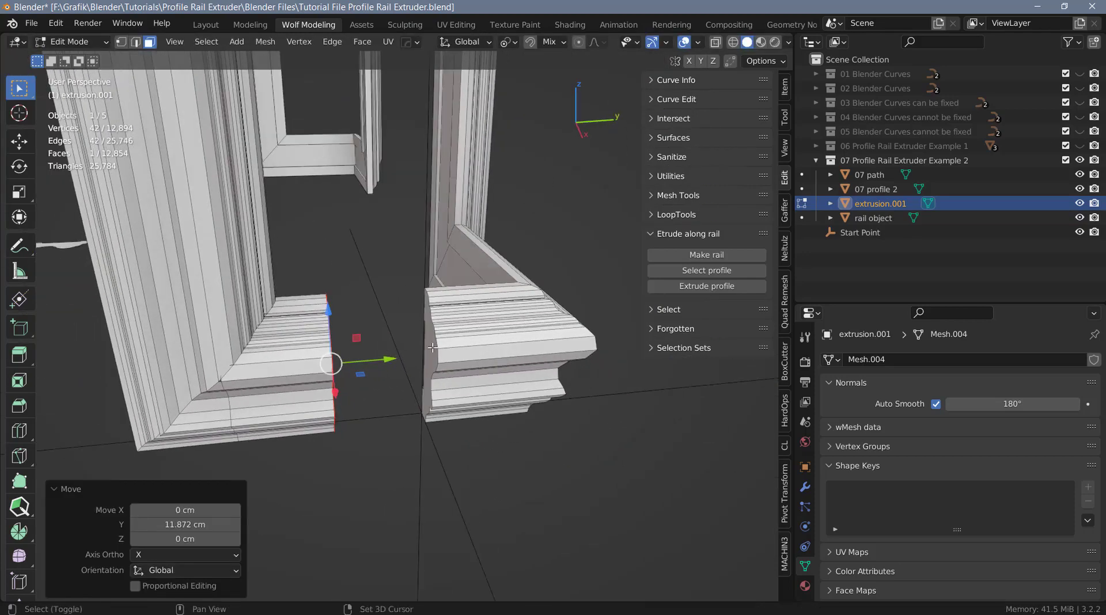
Close the remaining gap between the two facing end faces with the LoopTools Bridge command.
shift+click(432, 348)
key(q)
mouse_move(432, 348)
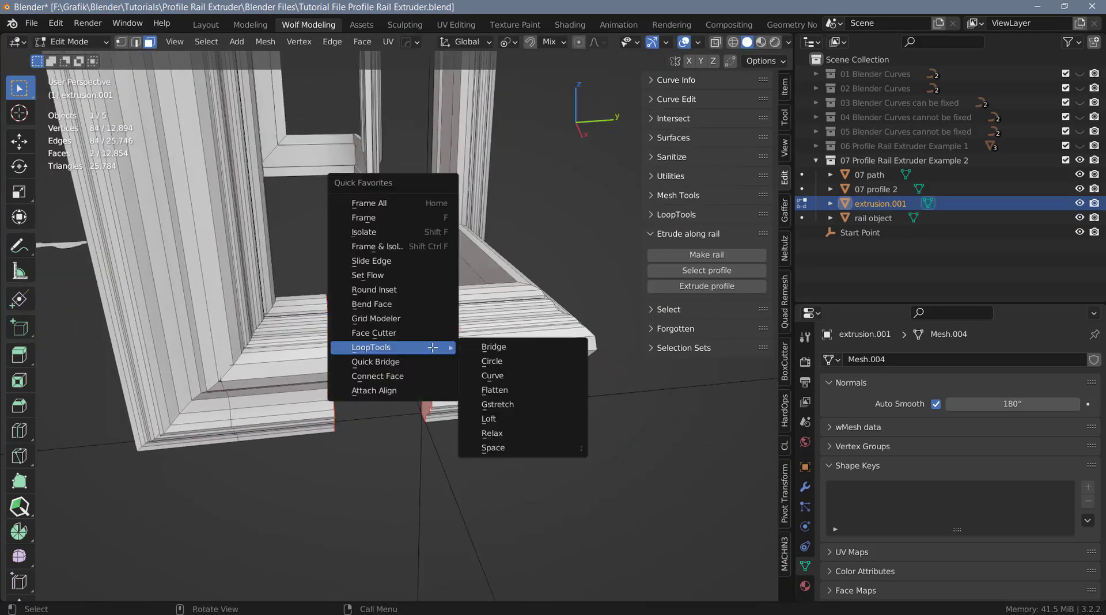
click(509, 347)
Merge all vertices of the extruded moulding by distance, using a merge distance of 0.01 cm.
key(1)
key(a)
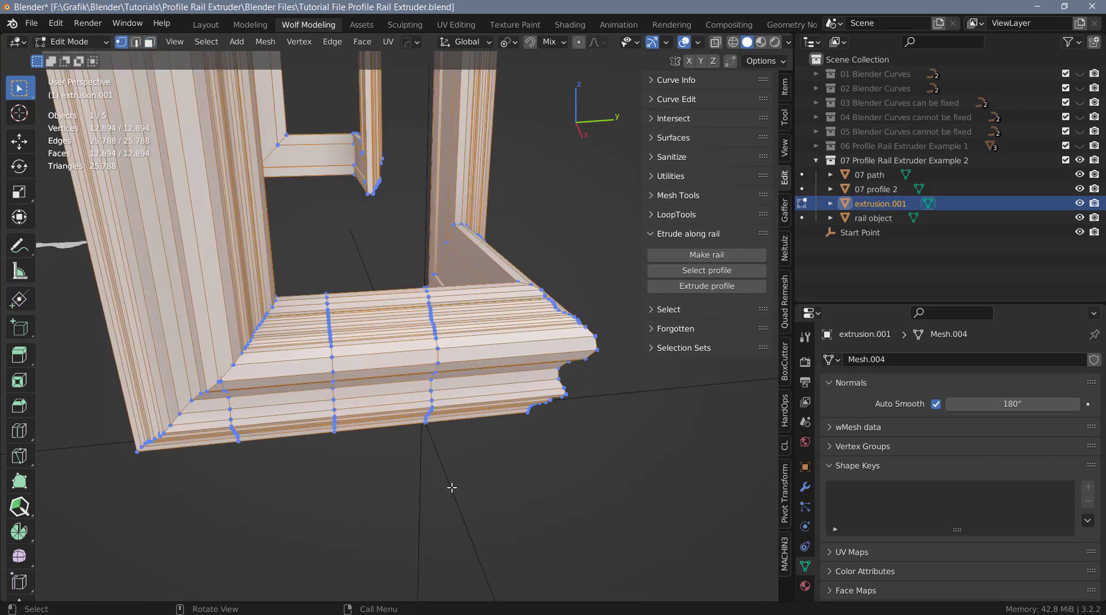
key(m)
click(433, 487)
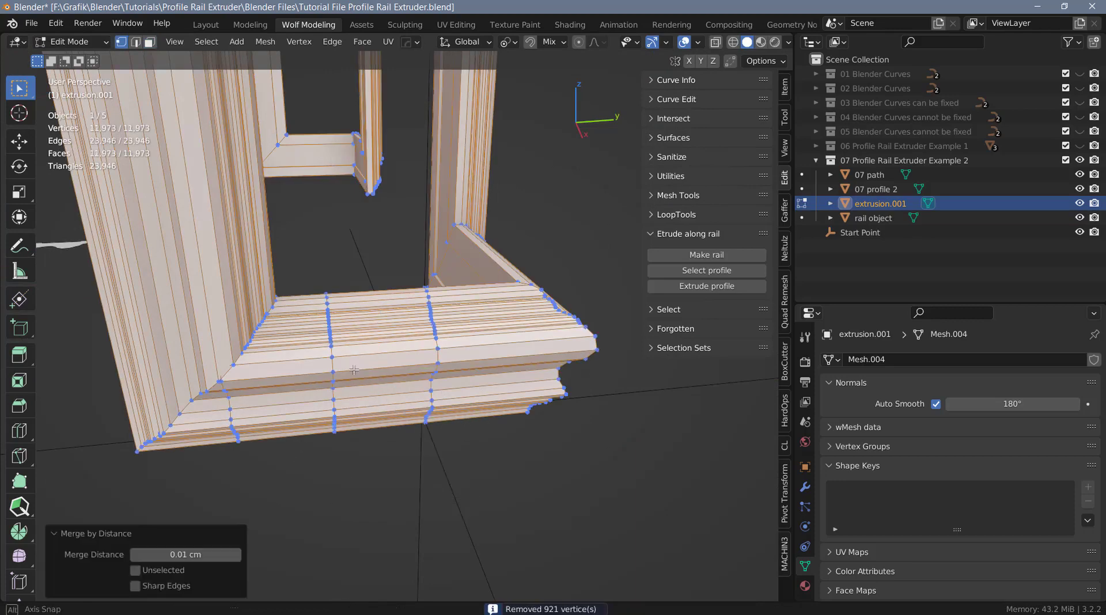
middle_drag(354, 369, 421, 313)
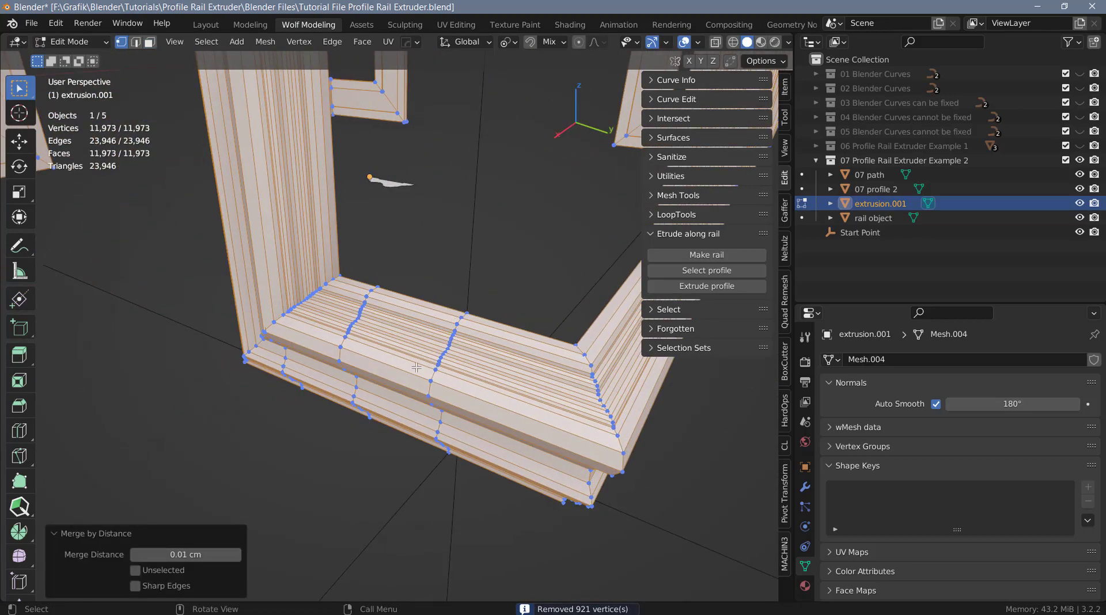
Symmetrize the whole moulding along the Y axis from the negative to the positive side with MACHIN3 Symmetrize.
scroll(415, 367, down, 10)
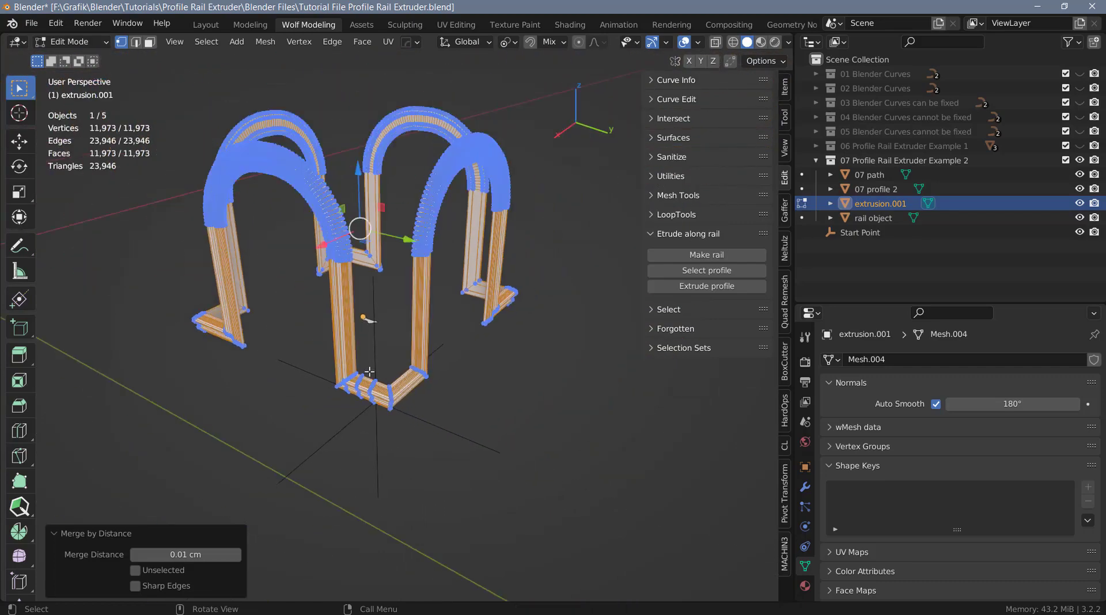
middle_drag(369, 372, 387, 382)
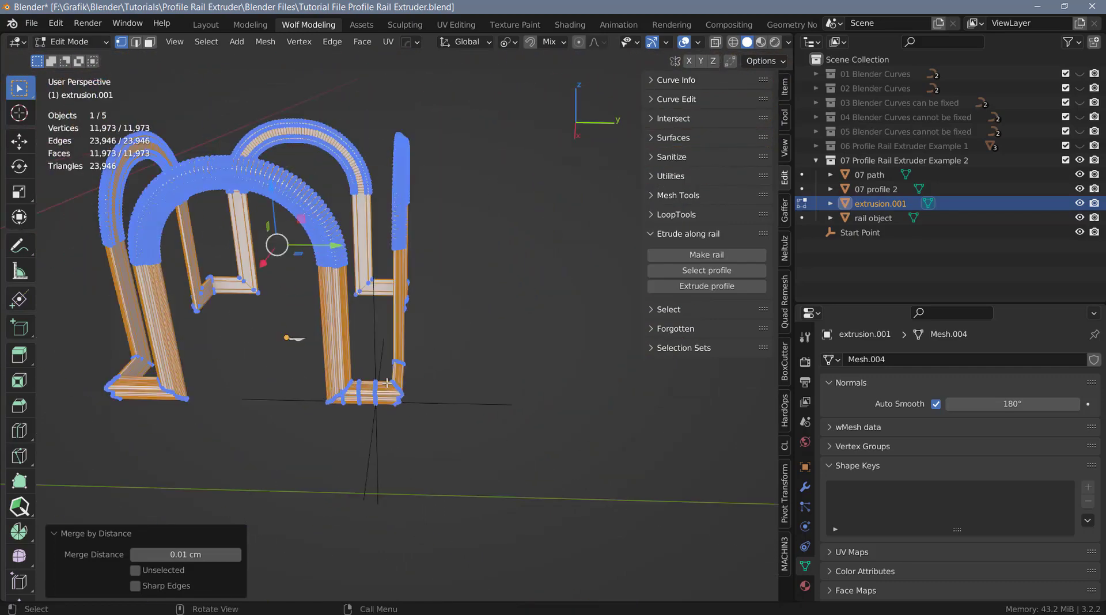
key(alt+x)
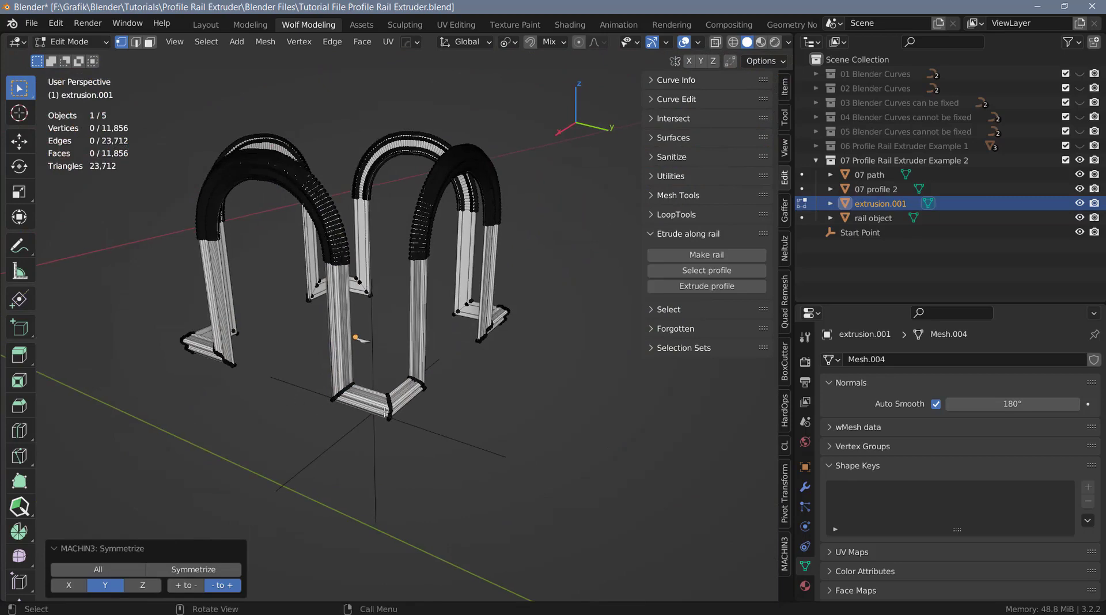
scroll(394, 388, up, 2)
shift+middle_drag(434, 398, 434, 403)
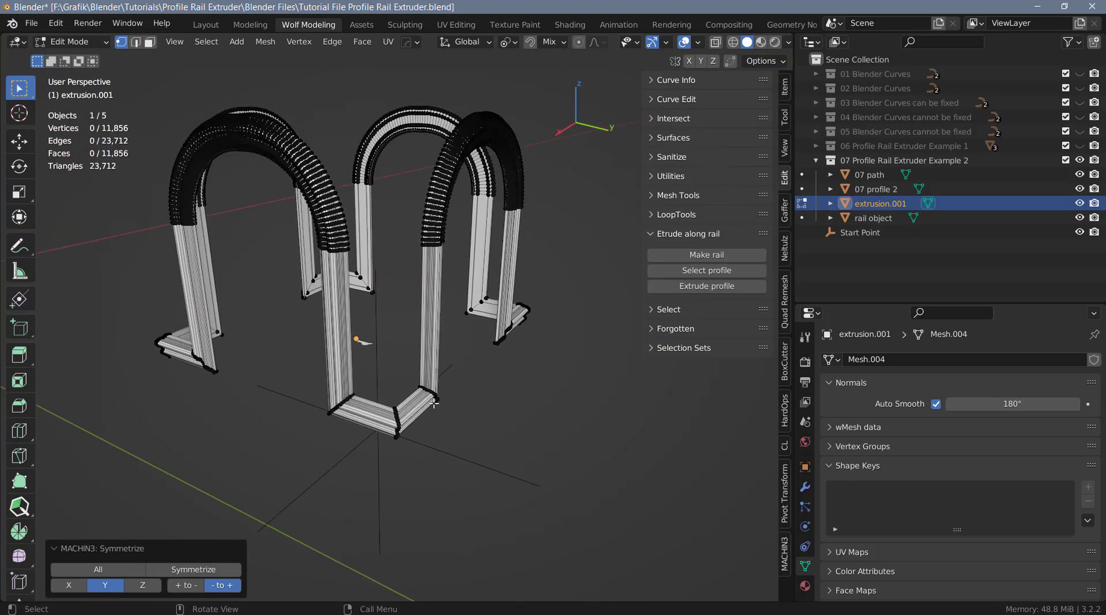